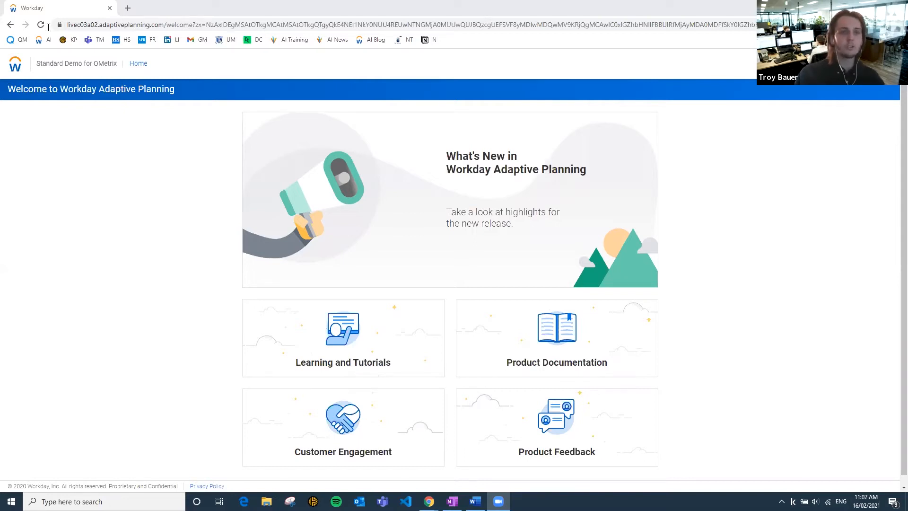
Open the Dashboards area and dismiss the incoming chat notification.
left_click(12, 66)
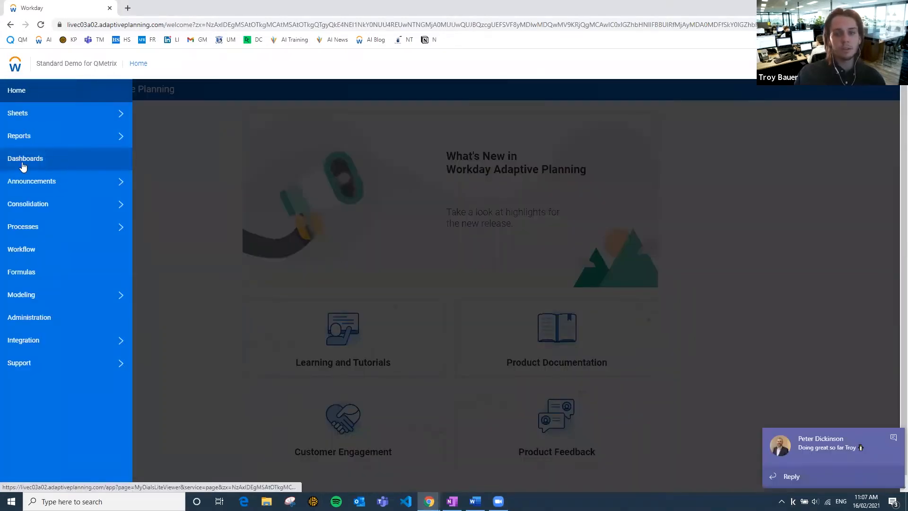
left_click(18, 159)
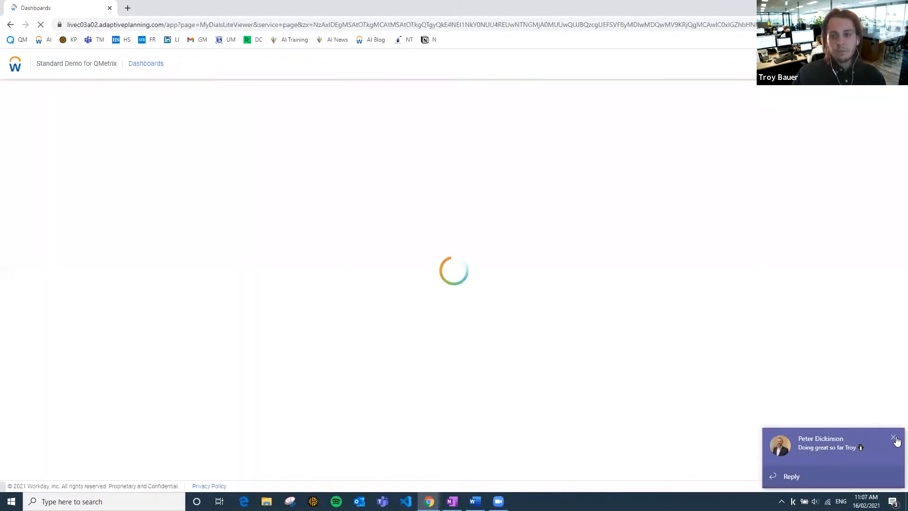
left_click(893, 437)
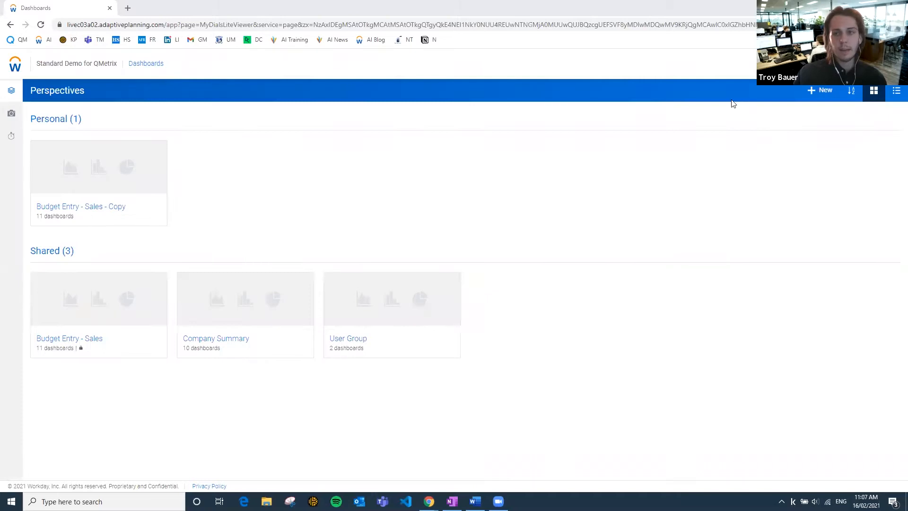
Create a new perspective named User Group.
left_click(817, 95)
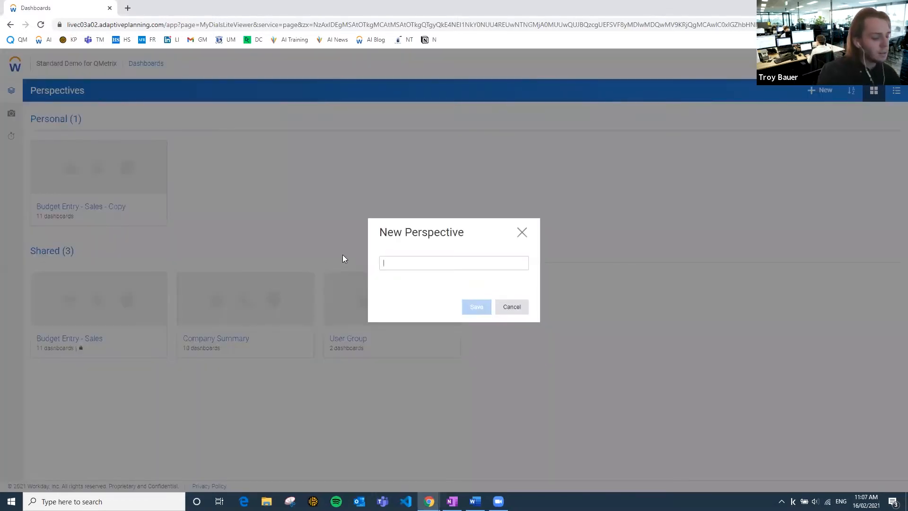
type("Useer Group")
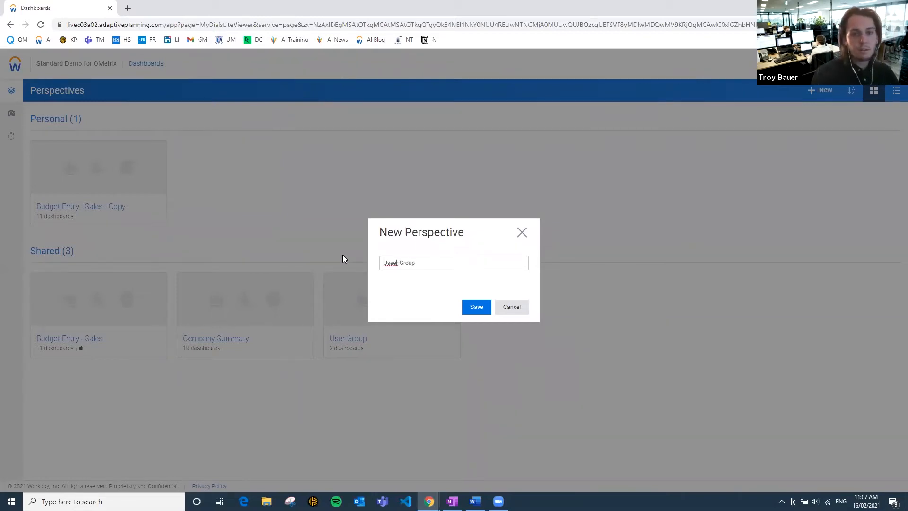
key("Return")
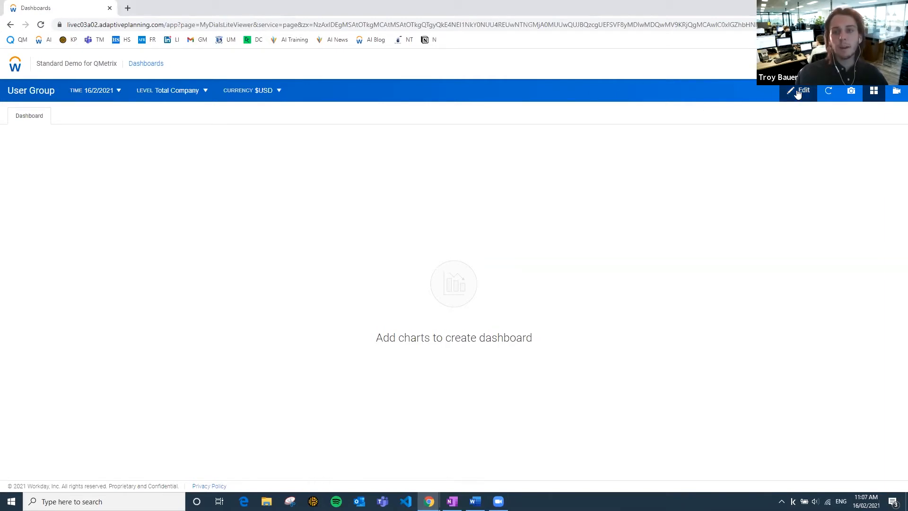
Put the empty dashboard into edit mode, and add a KPI chart based on the GL account 4000 Revenue.
left_click(798, 94)
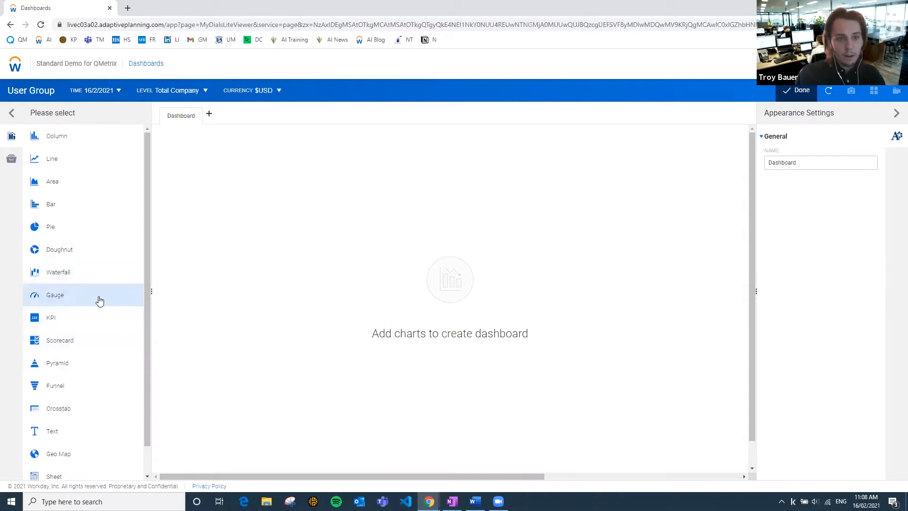
left_click_drag(51, 318, 237, 160)
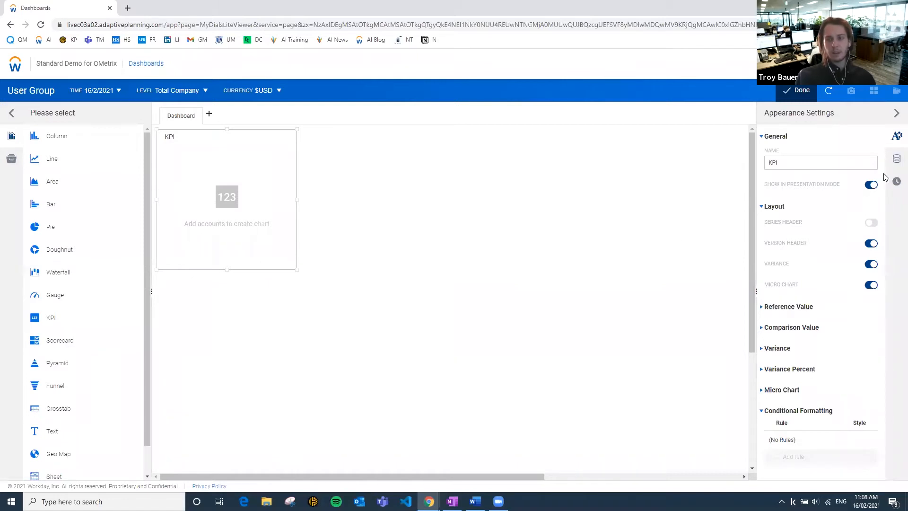
left_click(897, 161)
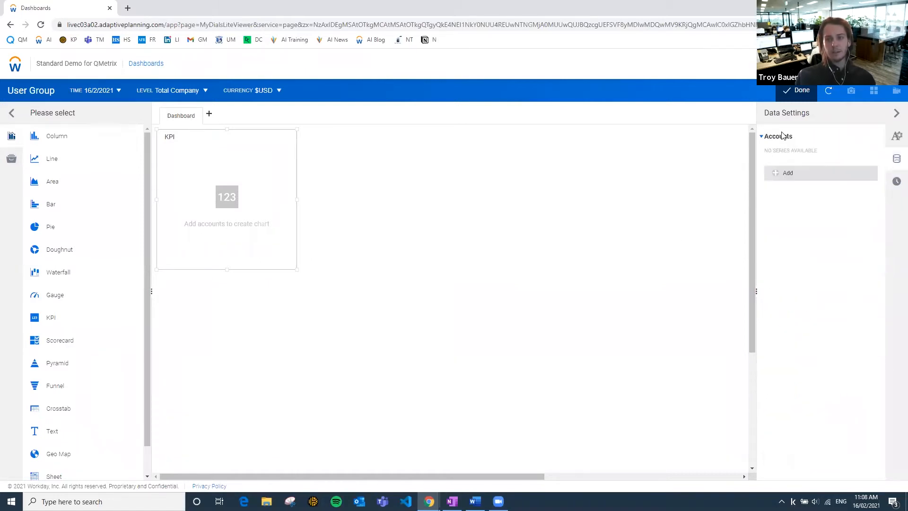
left_click(776, 174)
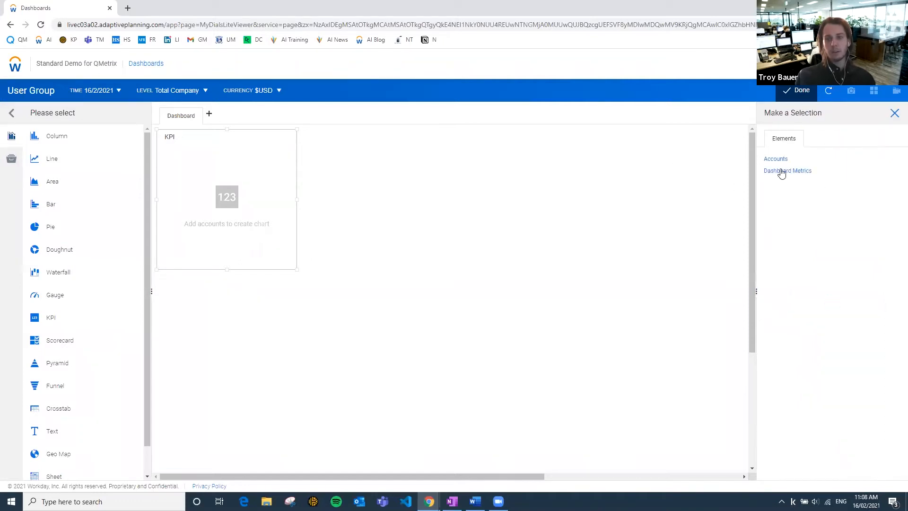
left_click(786, 160)
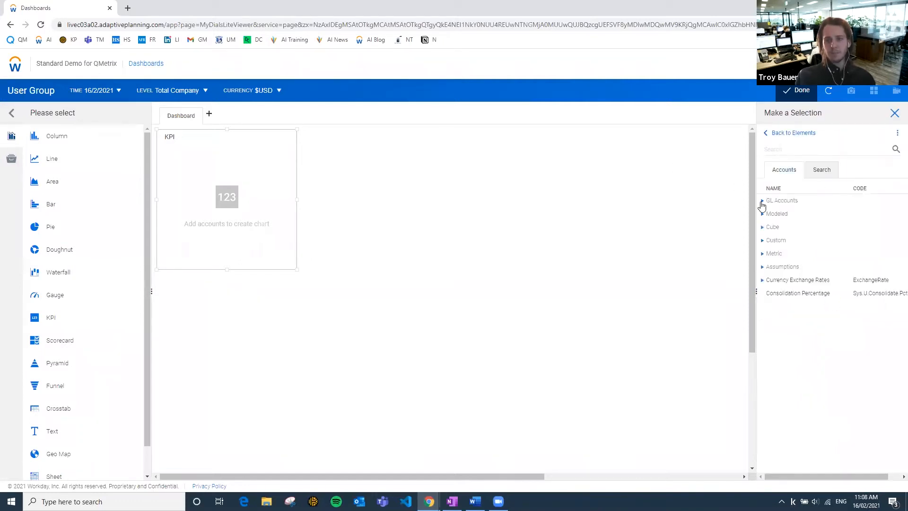
left_click(762, 202)
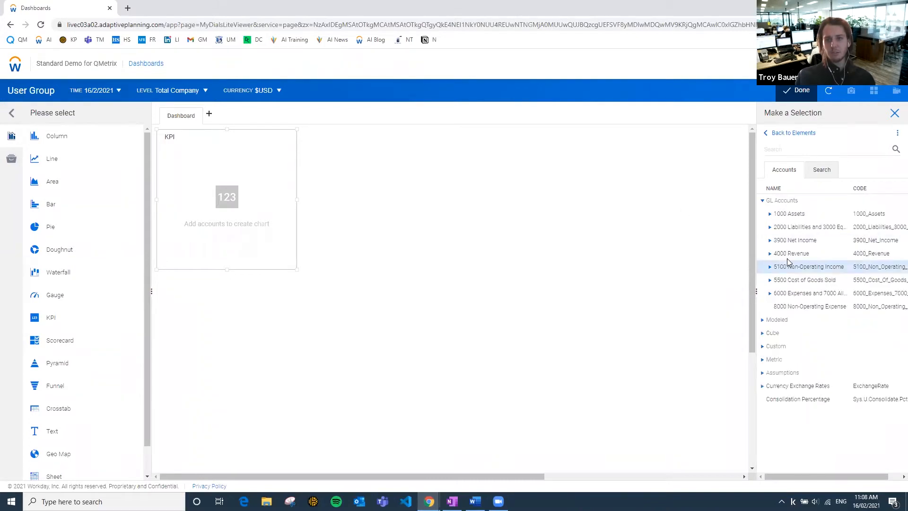
double_click(791, 258)
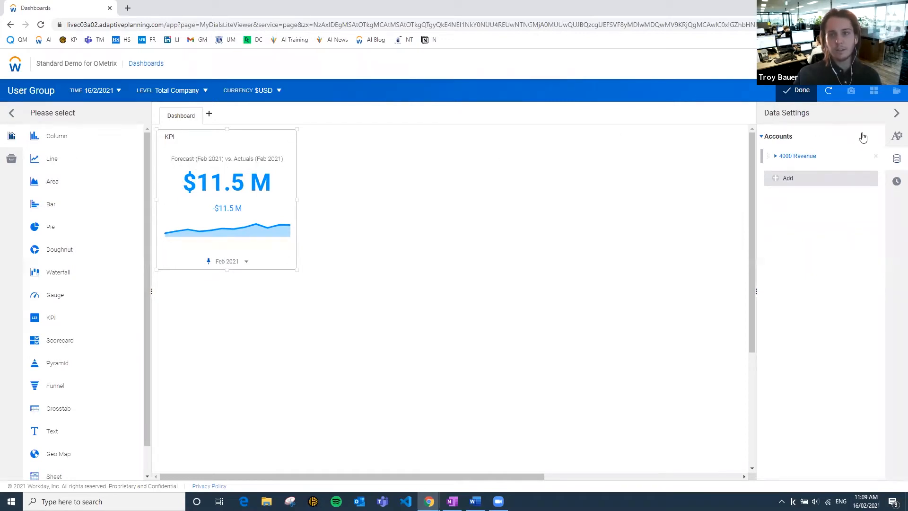
Set the version of the KPI chart's comparison value to the current-year Budget - Board Approved.
left_click(897, 142)
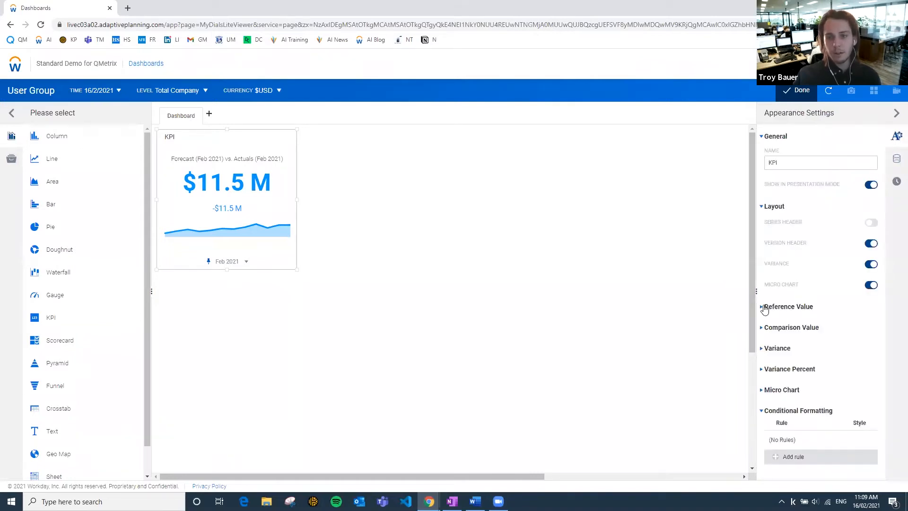
left_click(765, 307)
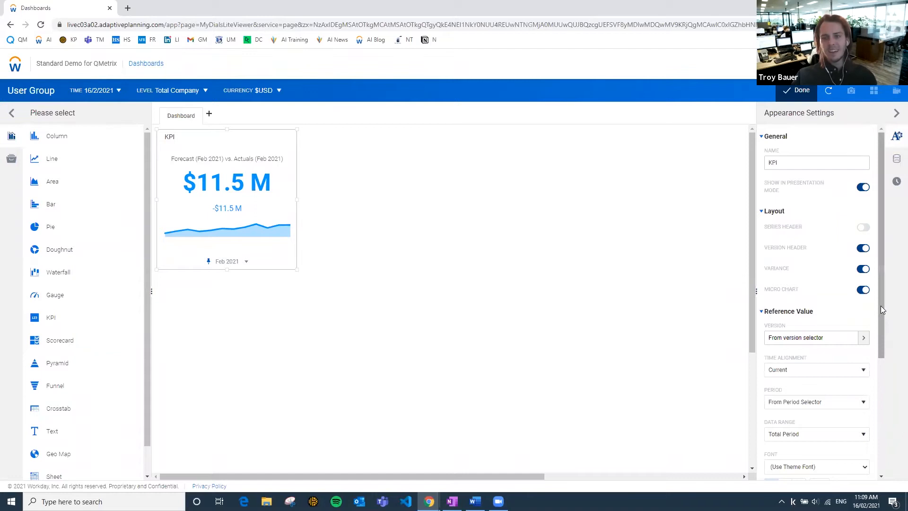
scroll(883, 310, "down", 3)
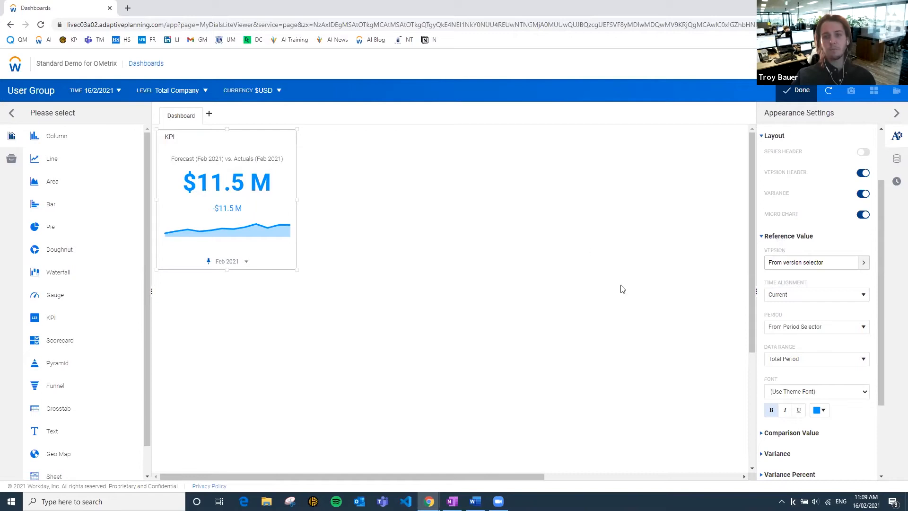
left_click(762, 239)
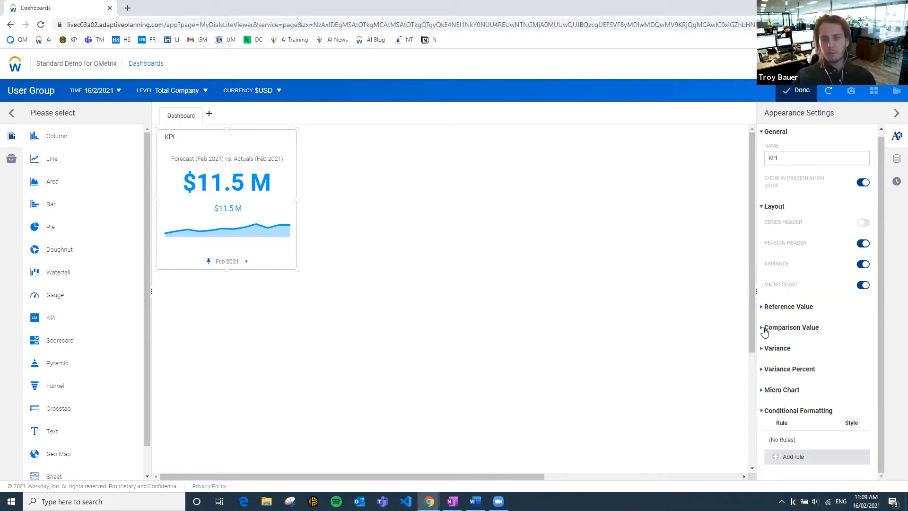
left_click(762, 328)
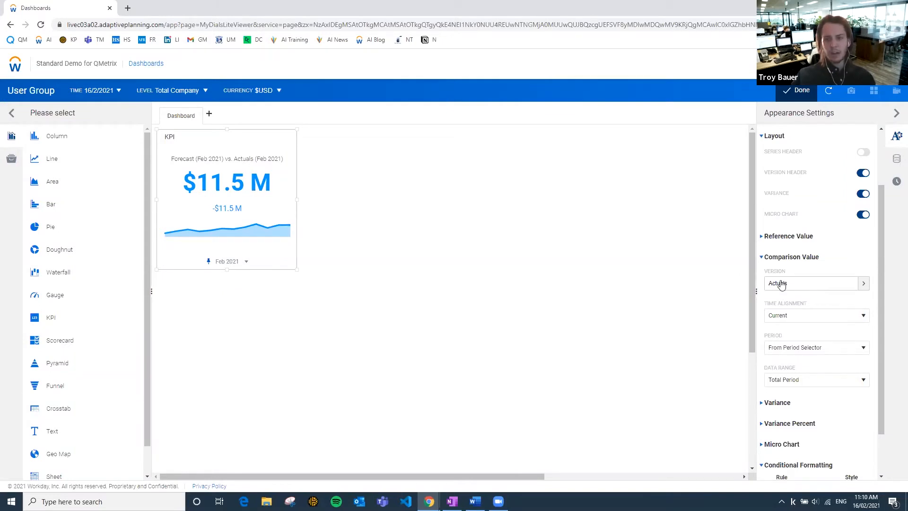
left_click(808, 284)
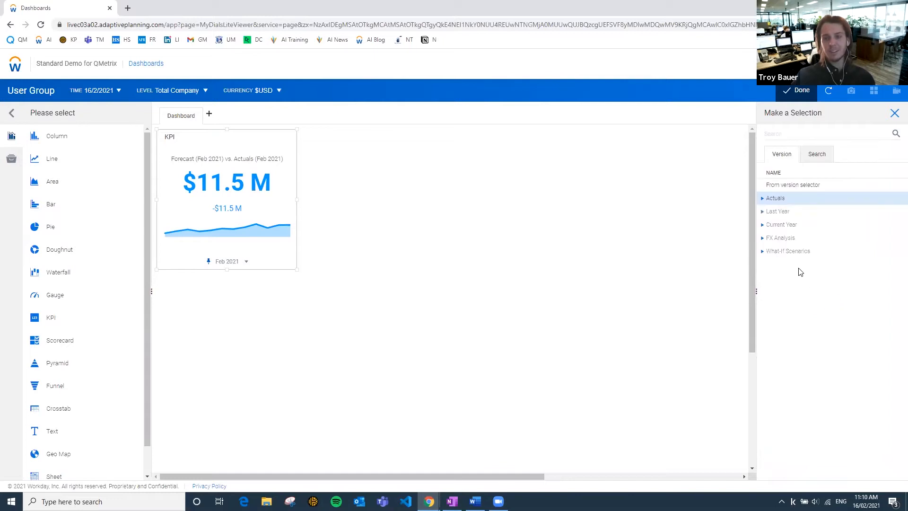
left_click(763, 226)
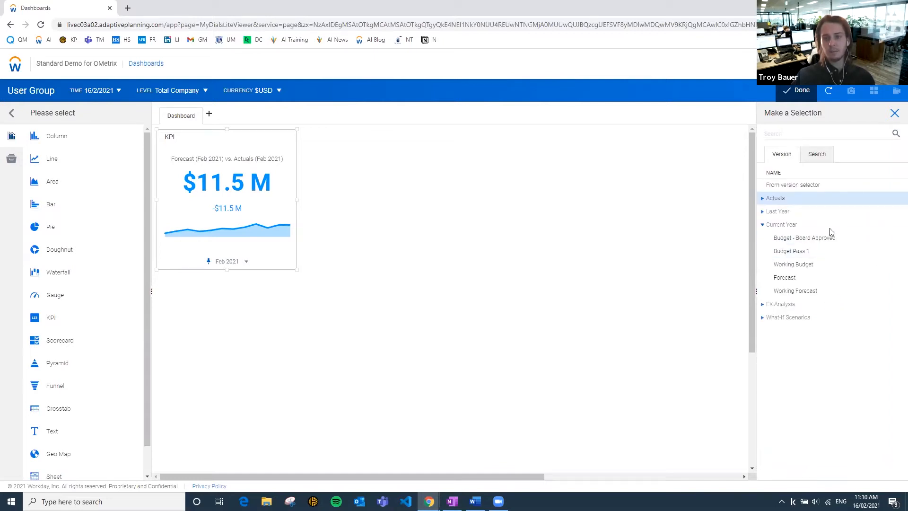
left_click(832, 243)
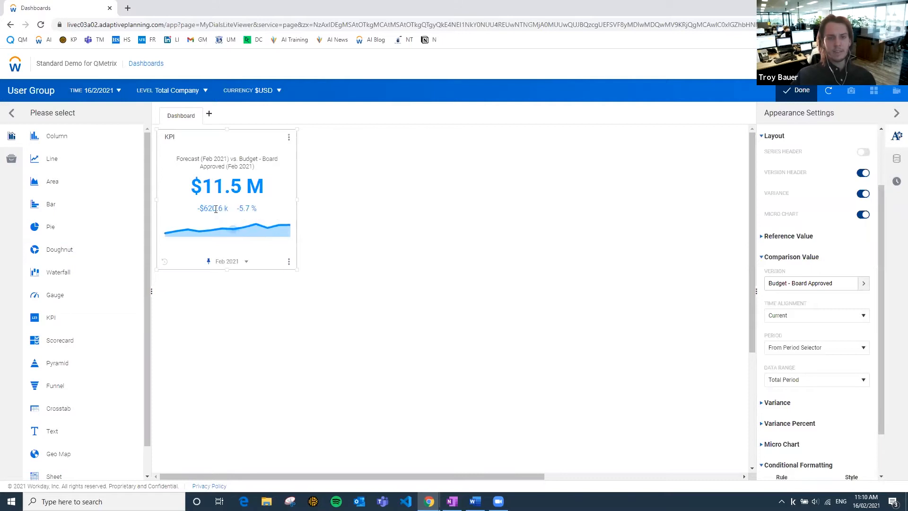
Set the KPI chart's variance expression to Reference Value - Comparison Value.
mouse_move(217, 208)
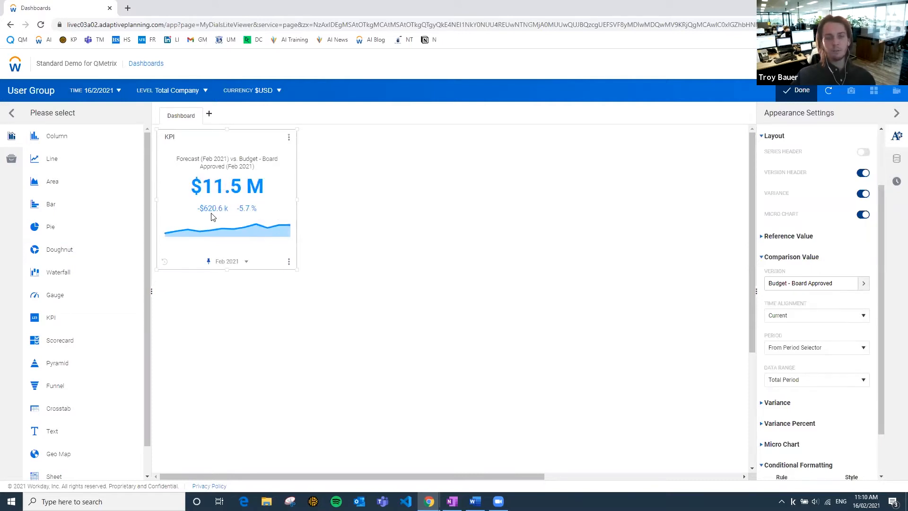
left_click(765, 403)
scroll(783, 369, "down", 1)
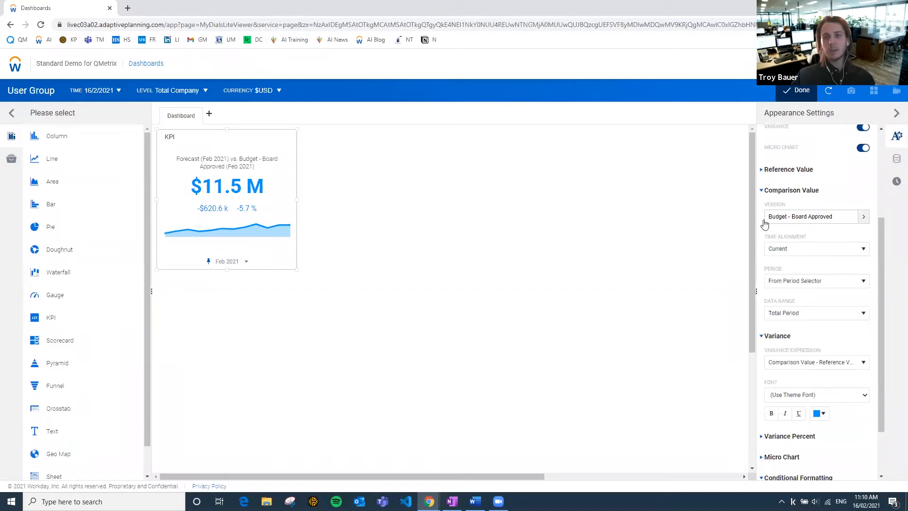
left_click(762, 170)
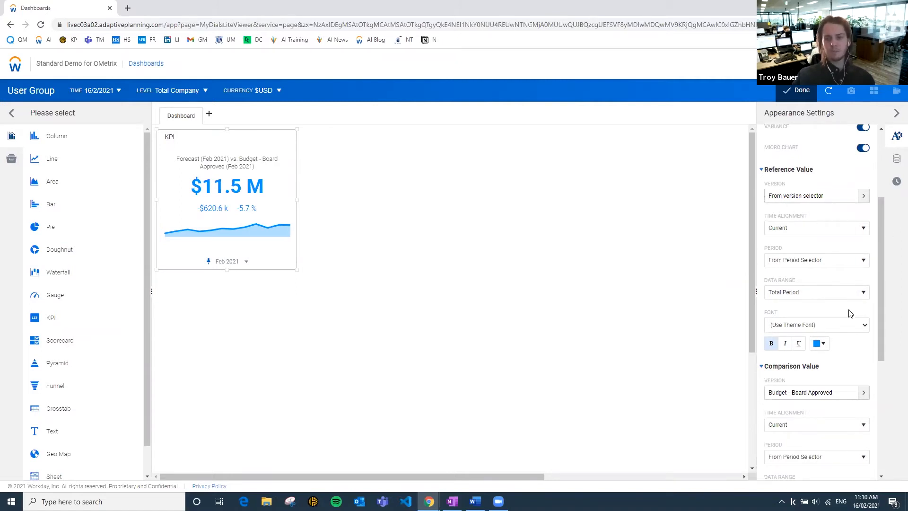
left_click_drag(883, 321, 885, 396)
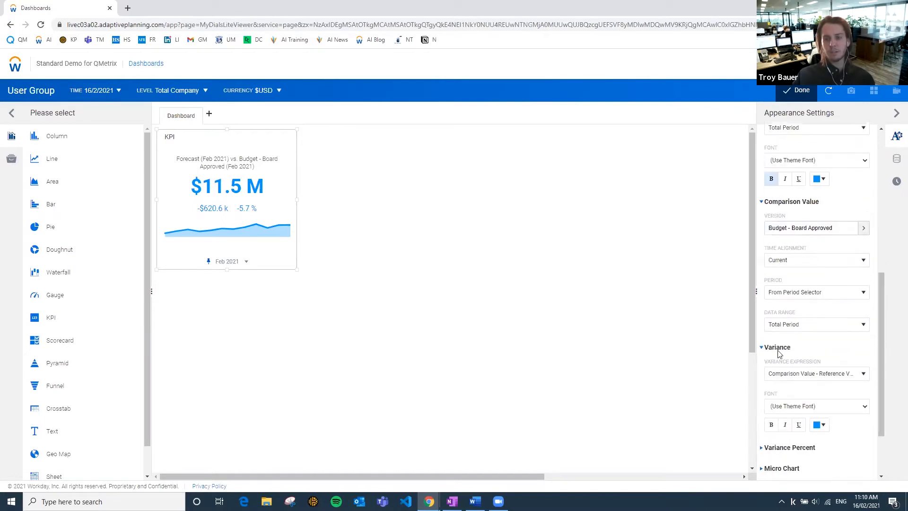
left_click(811, 378)
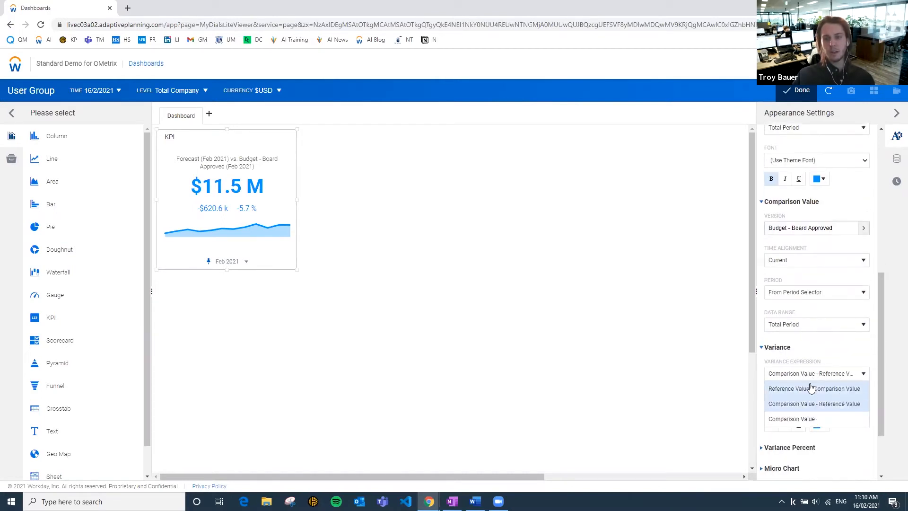
left_click(818, 390)
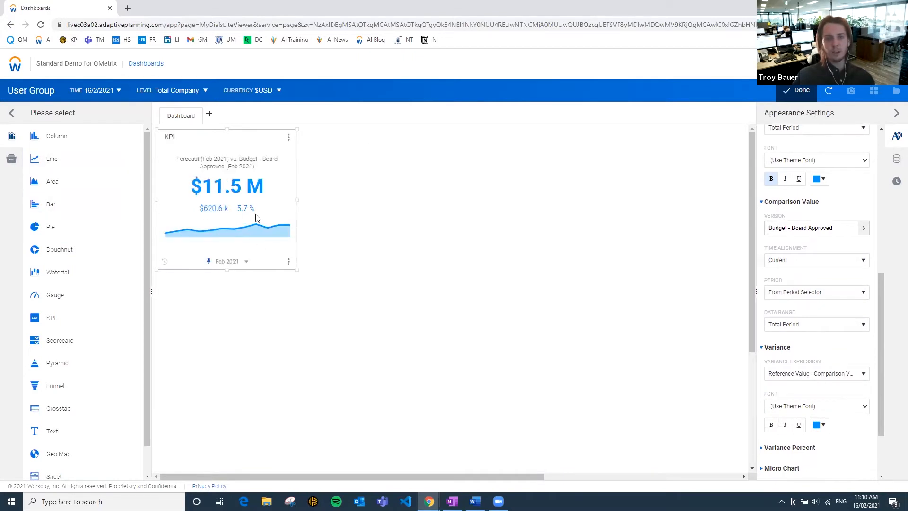
mouse_move(211, 187)
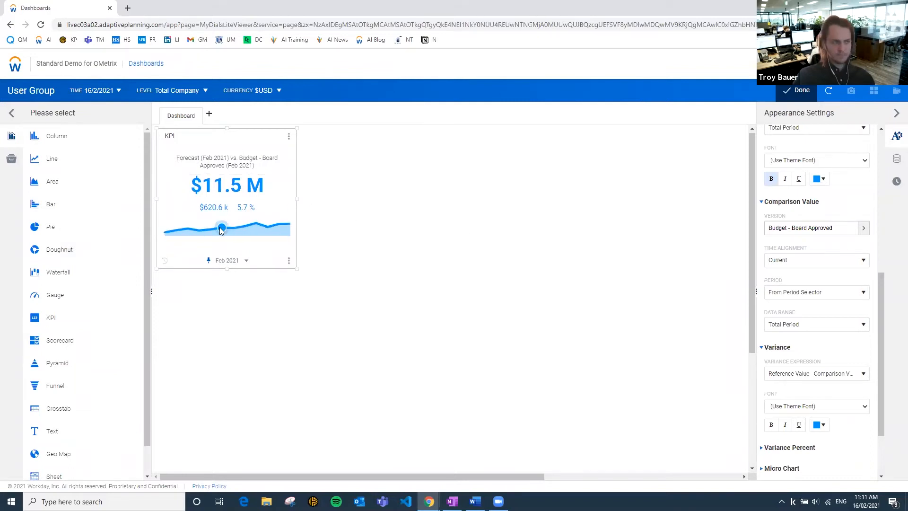
scroll(275, 203, "down", 1)
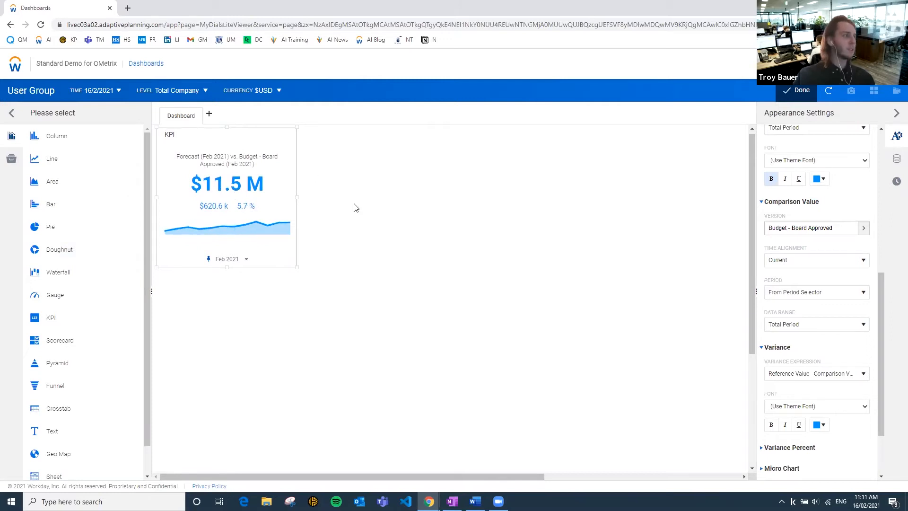
scroll(289, 214, "down", 2)
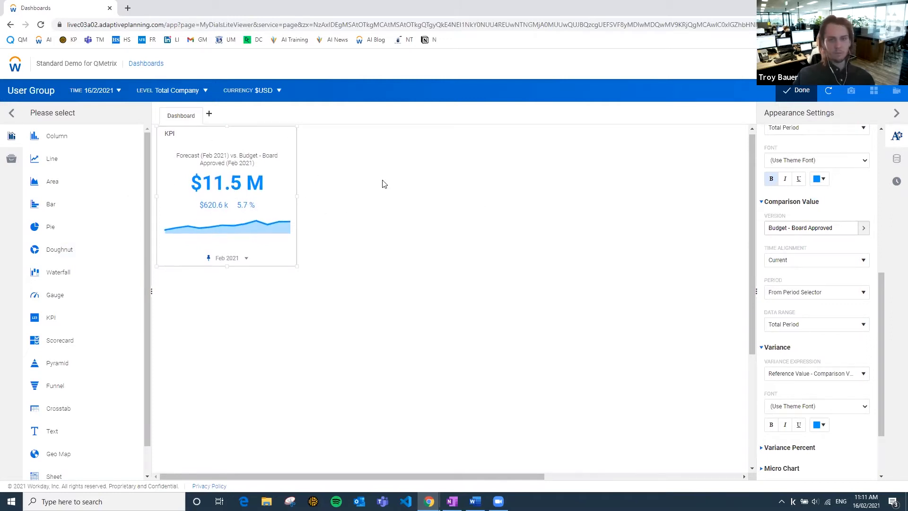
scroll(198, 252, "down", 1)
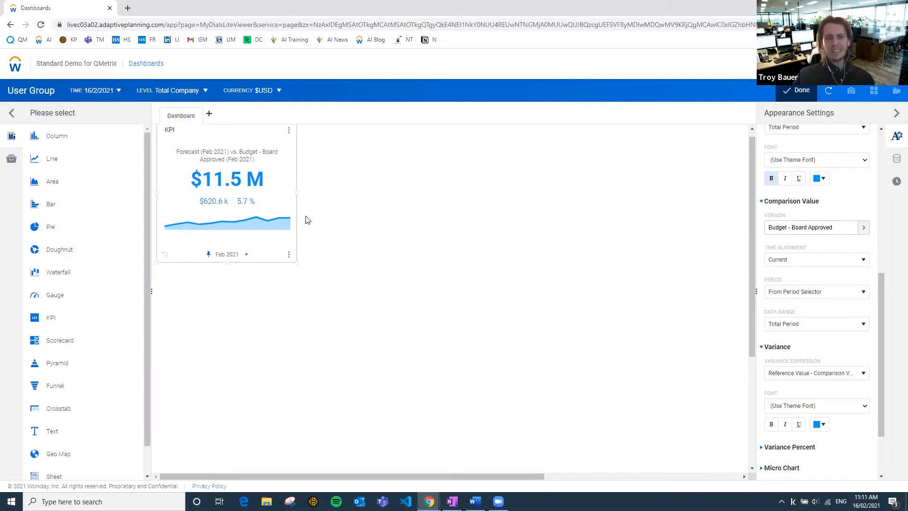
scroll(543, 226, "up", 1)
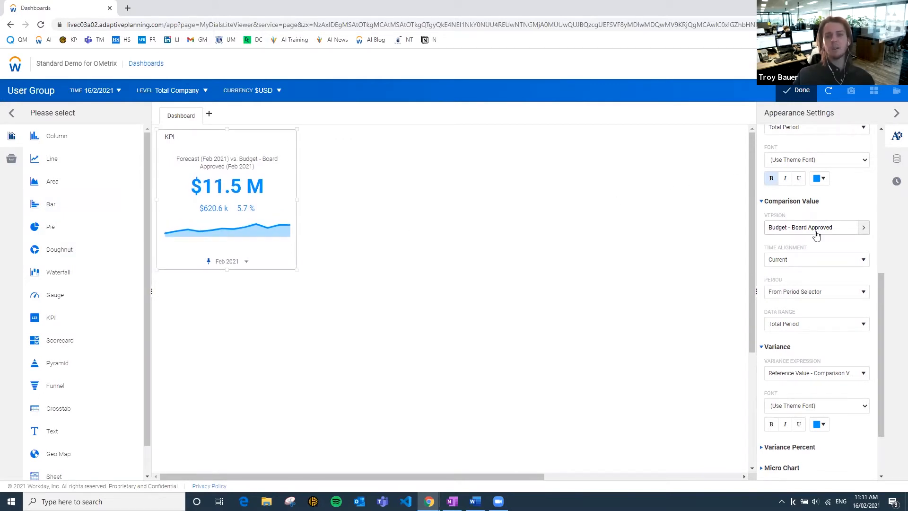
Change the KPI chart's time stratum to Year.
scroll(842, 222, "up", 3)
scroll(852, 218, "up", 2)
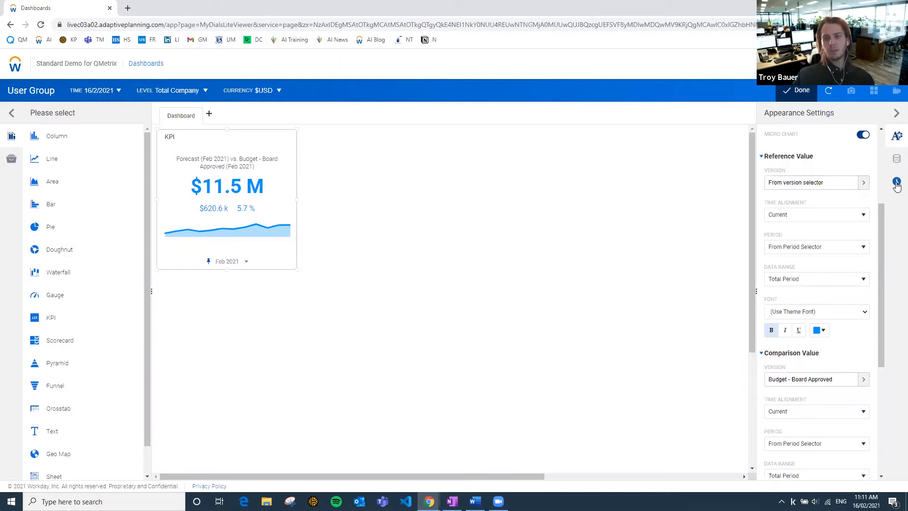
left_click(896, 185)
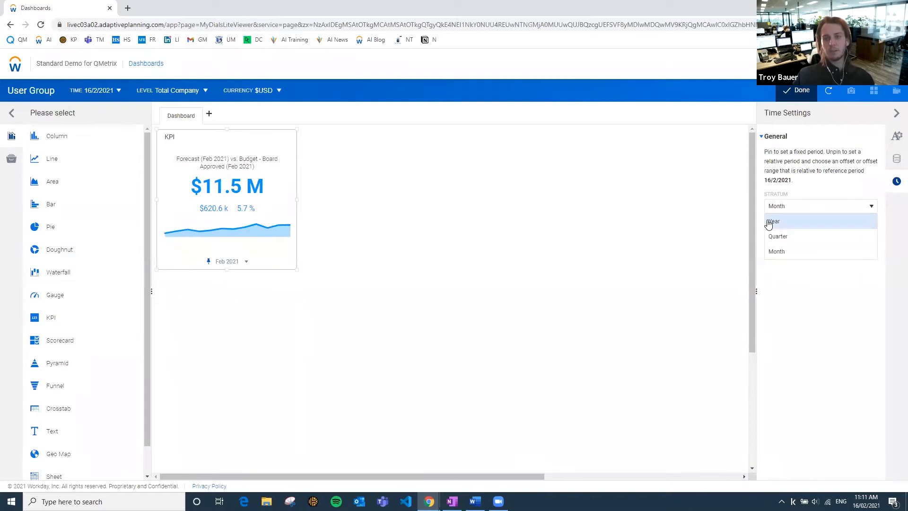
left_click(782, 219)
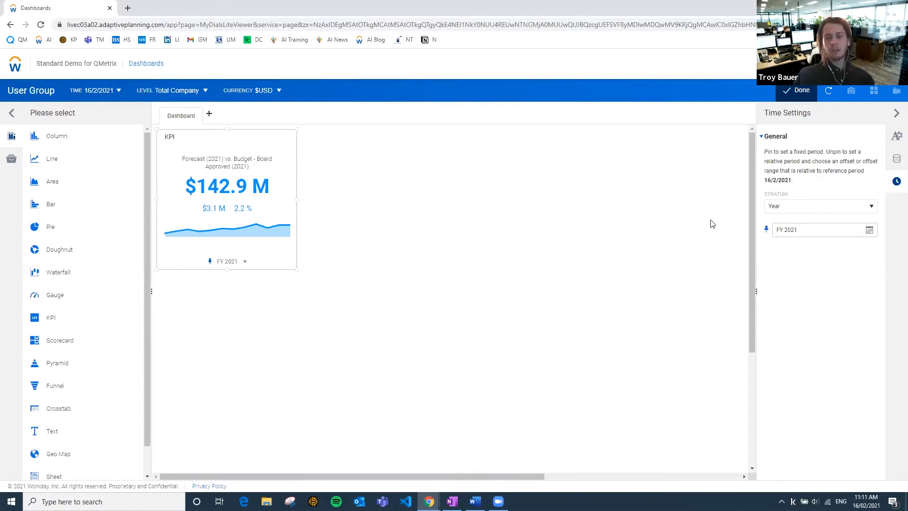
Unpin the KPI chart's fixed FY 2021 period so that it follows the current year.
left_click(768, 234)
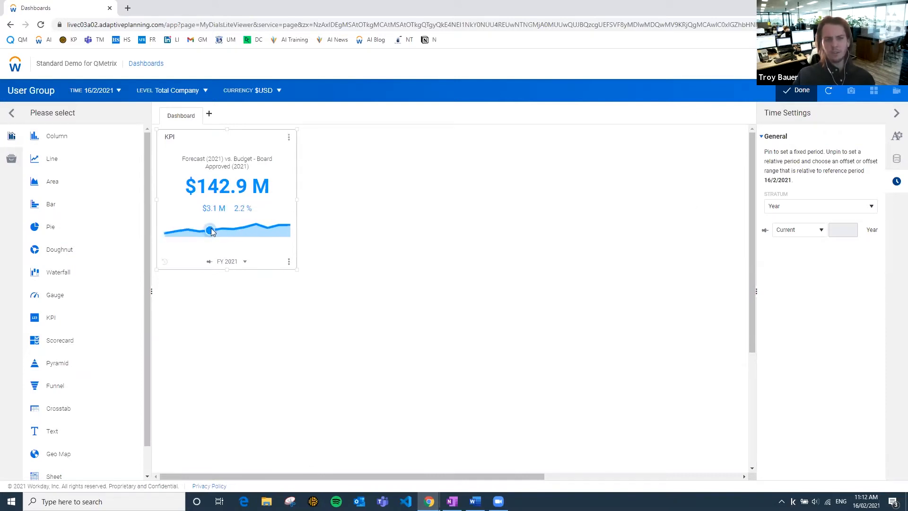
Examine the KPI chart's micro chart settings and the monthly points on its trend line.
left_click(895, 138)
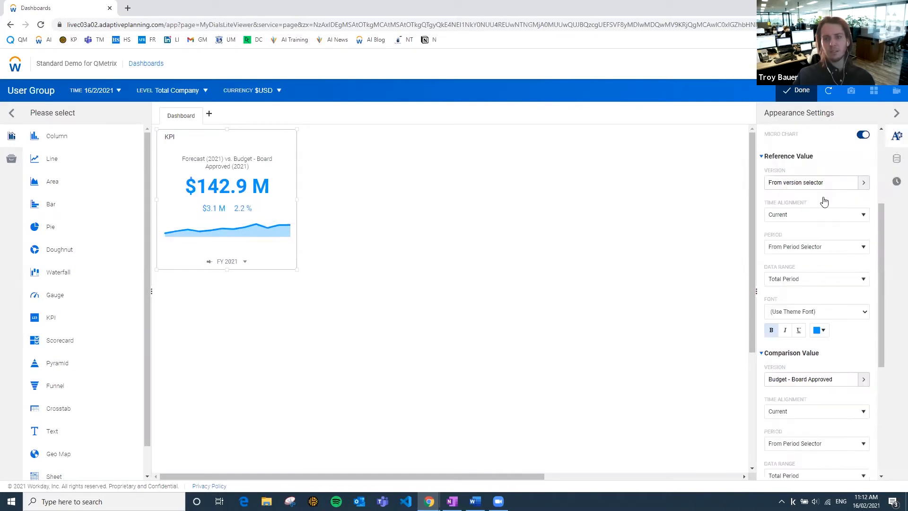
left_click(765, 158)
left_click(765, 179)
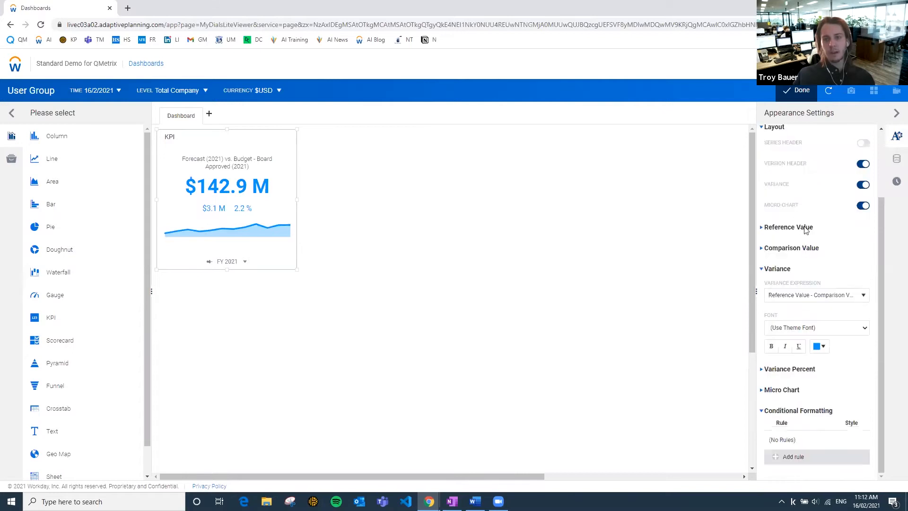
left_click(764, 268)
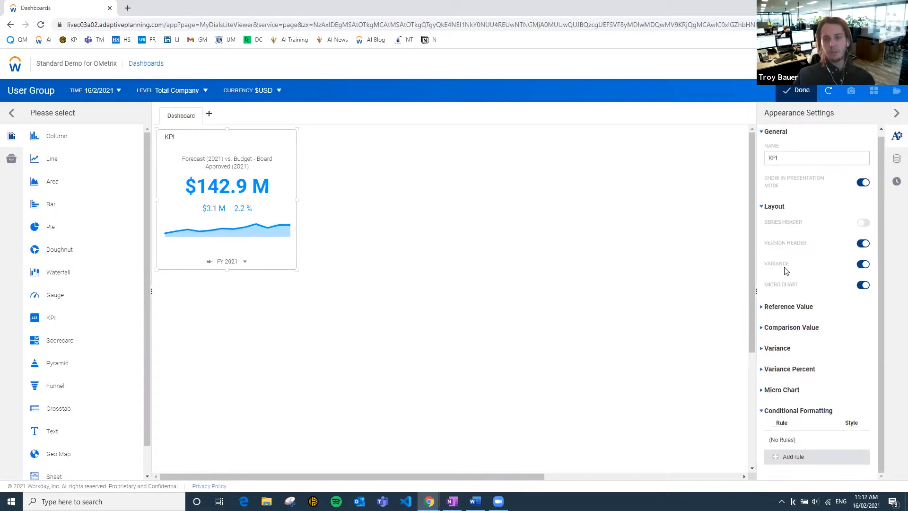
left_click(762, 390)
scroll(835, 320, "down", 3)
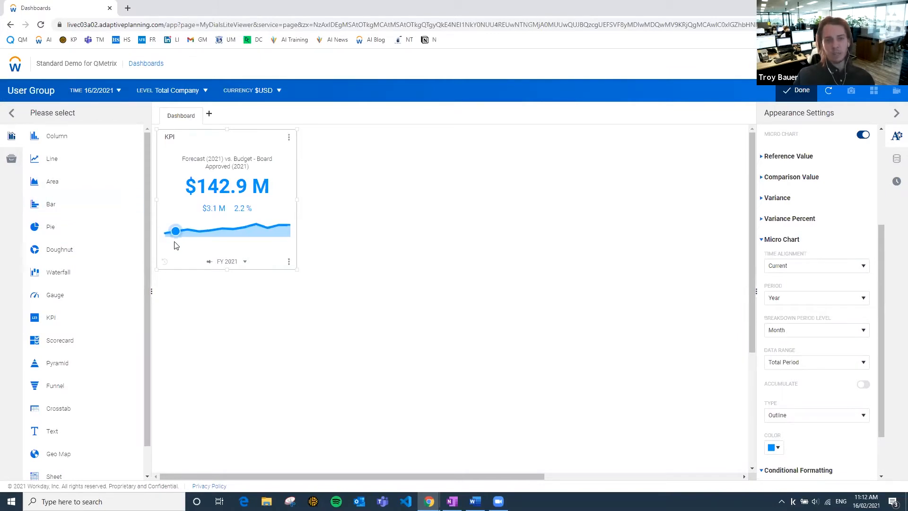
mouse_move(201, 235)
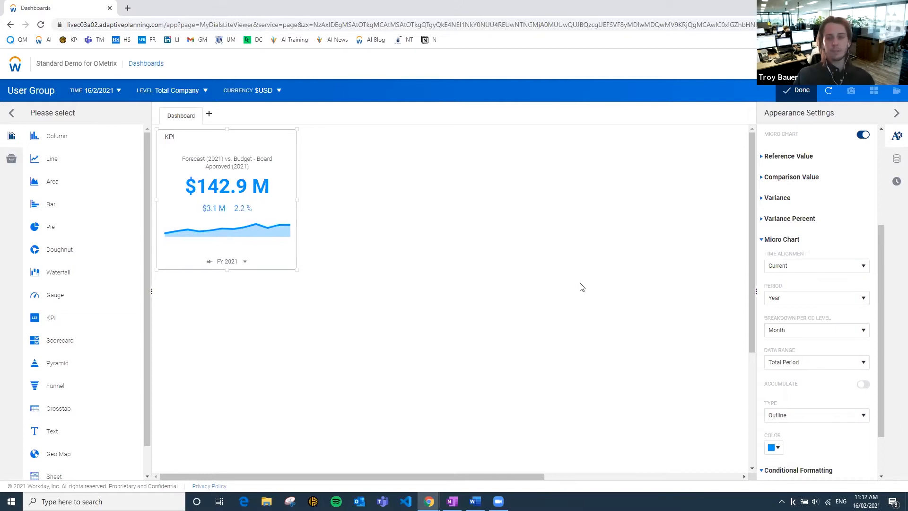
scroll(544, 336, "down", 1)
Rename the KPI chart as Revenue and turn off its version header.
scroll(554, 332, "up", 1)
scroll(825, 247, "up", 4)
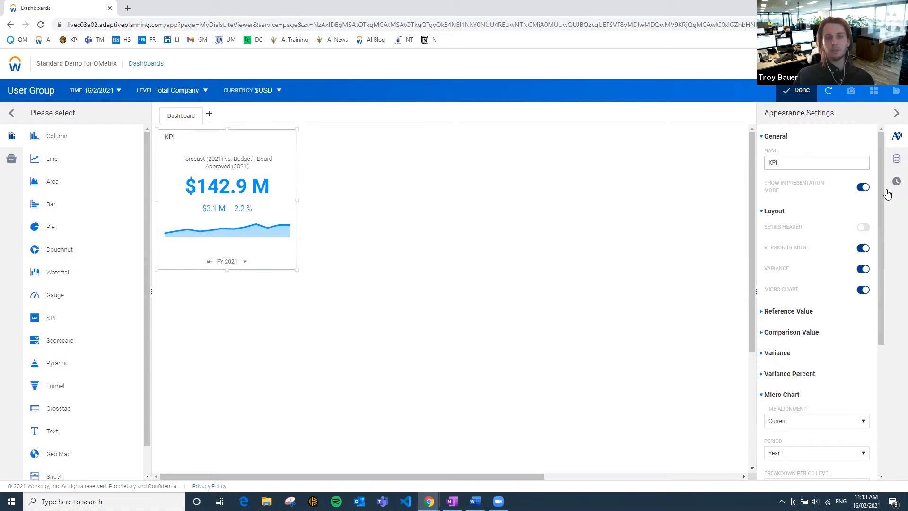
left_click_drag(629, 149, 581, 152)
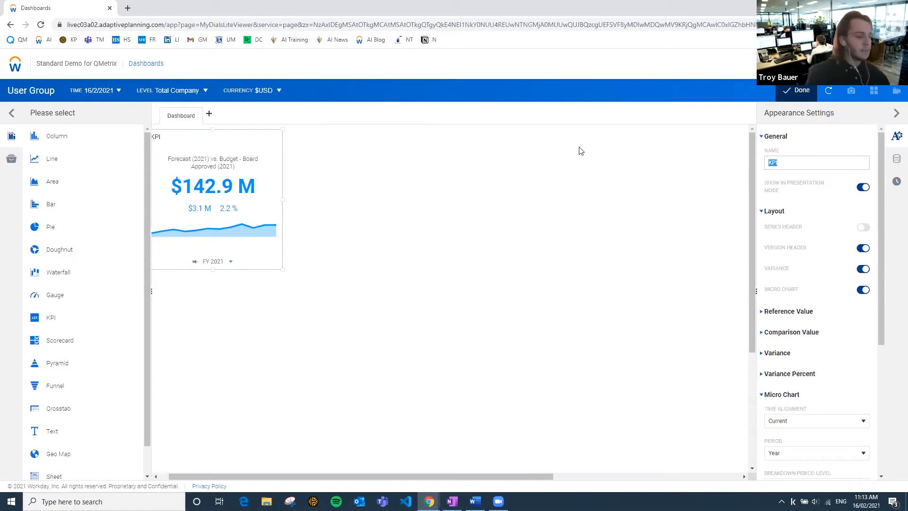
type("Revenue")
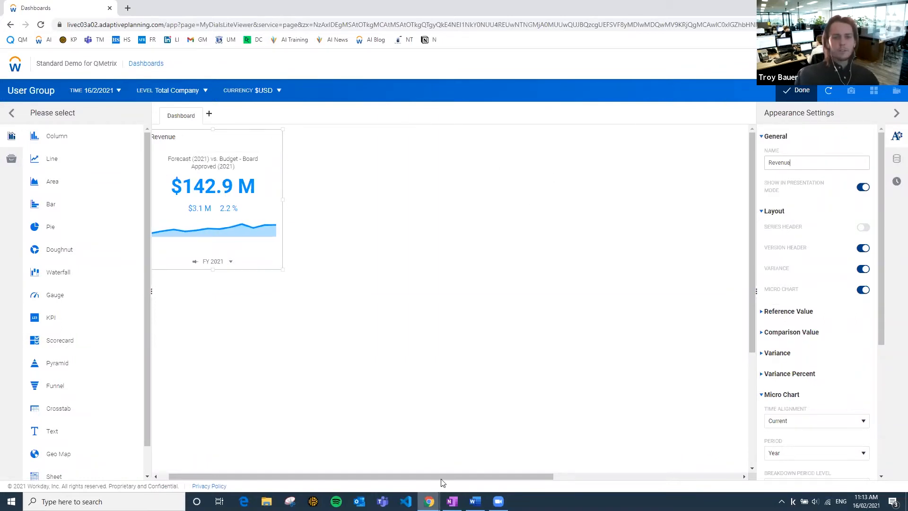
left_click_drag(446, 476, 437, 476)
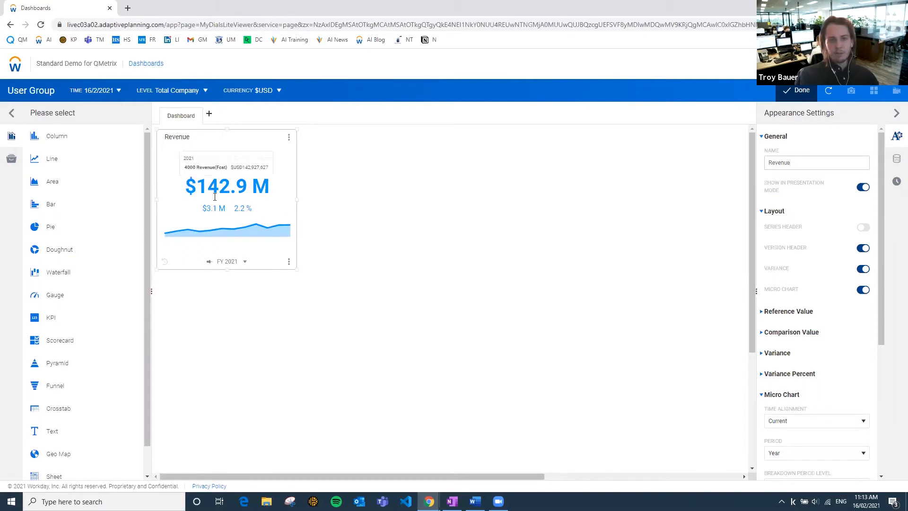
mouse_move(191, 186)
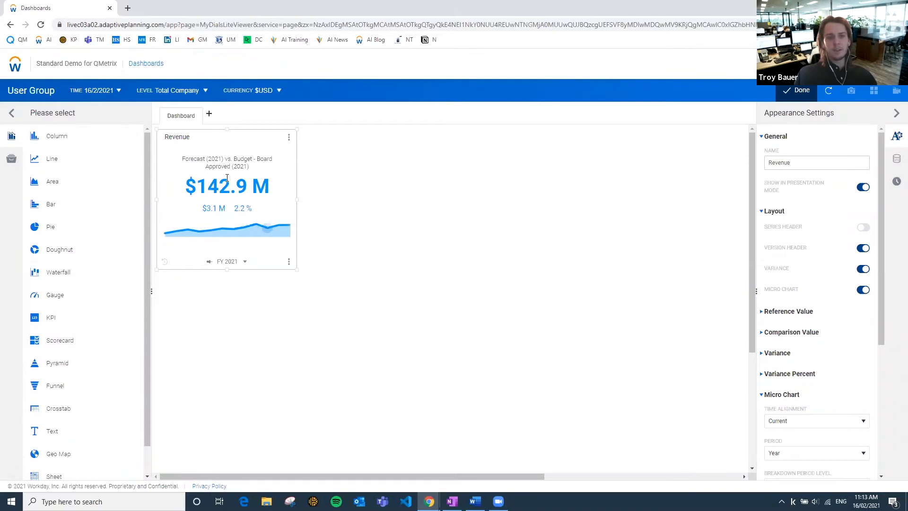
left_click(861, 252)
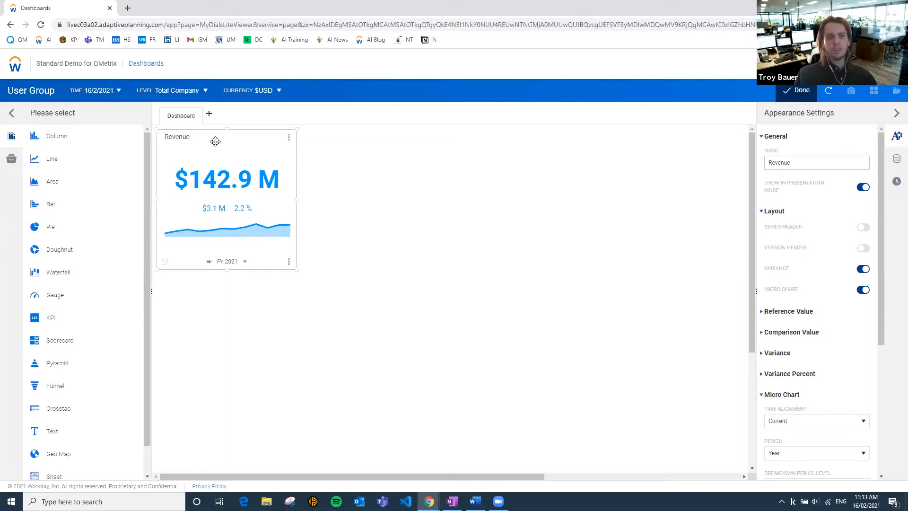
Move the Revenue chart down to free space for a heading, and add a text element shrunk to one-line height.
left_click_drag(217, 152, 199, 182)
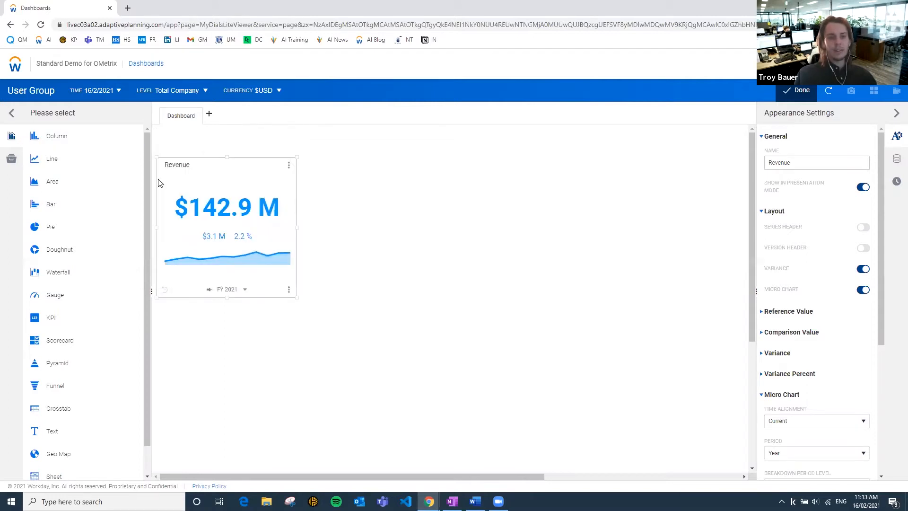
left_click_drag(55, 433, 412, 215)
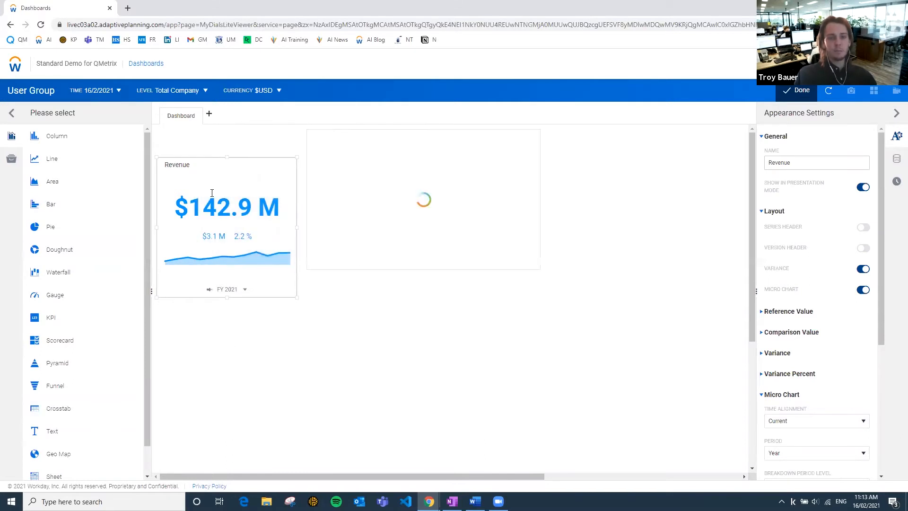
left_click_drag(234, 162, 235, 182)
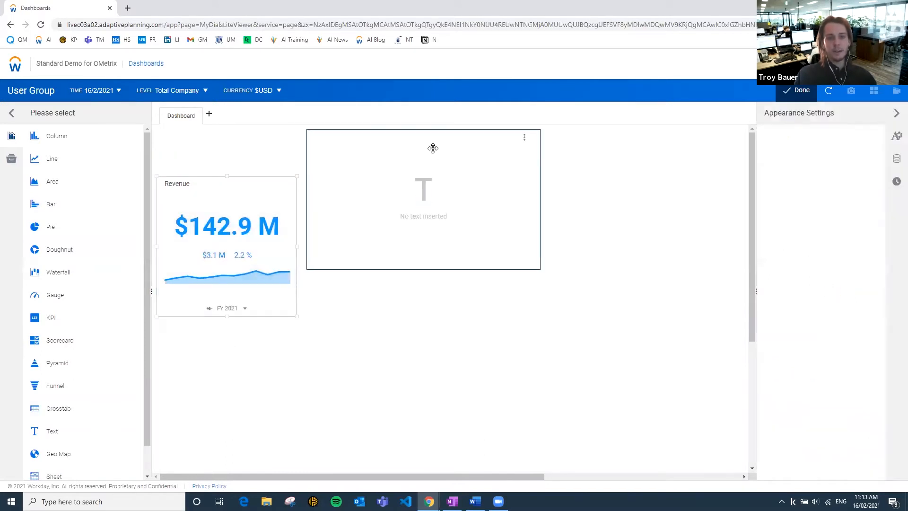
left_click(424, 268)
left_click_drag(424, 268, 416, 157)
Enter the heading Full Year Forecast vs Budget in Title2 style, shift the text element towards the Revenue chart and centre its text.
left_click(333, 176)
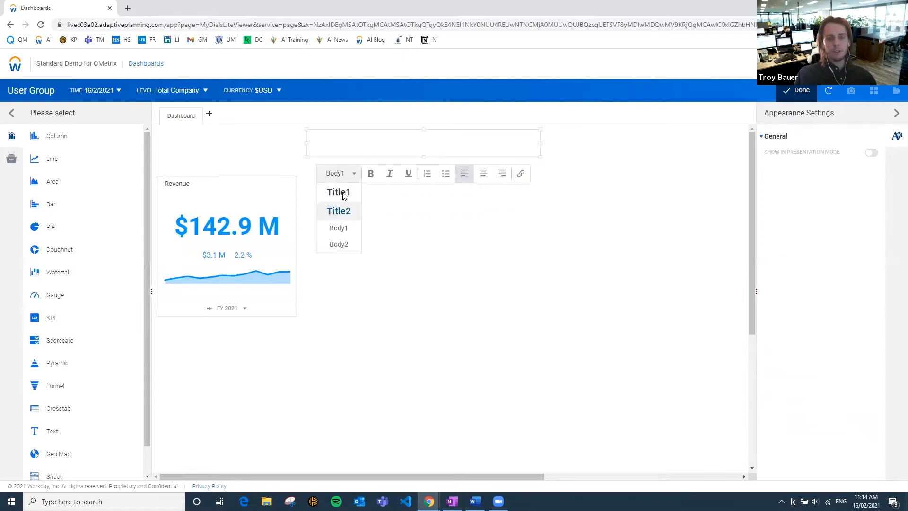
left_click(339, 211)
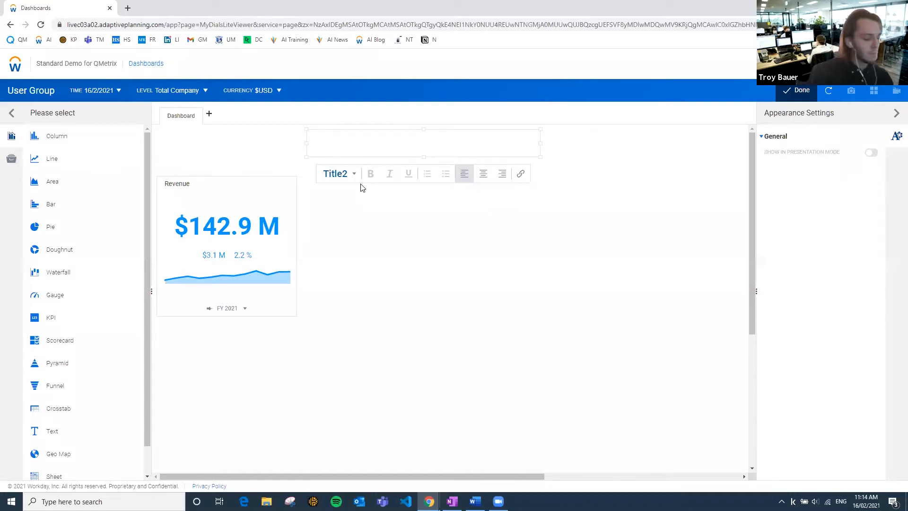
type("Full Year Forecast vs Budget")
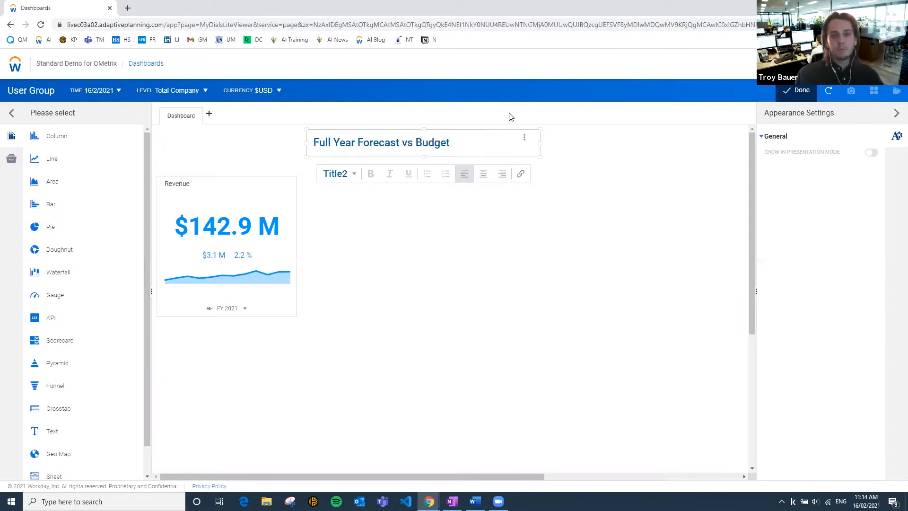
left_click_drag(503, 130, 400, 128)
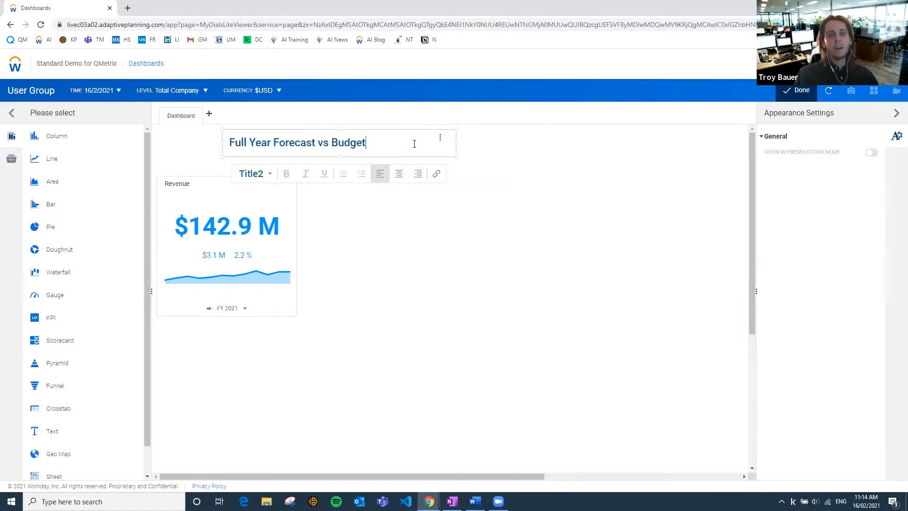
left_click(399, 174)
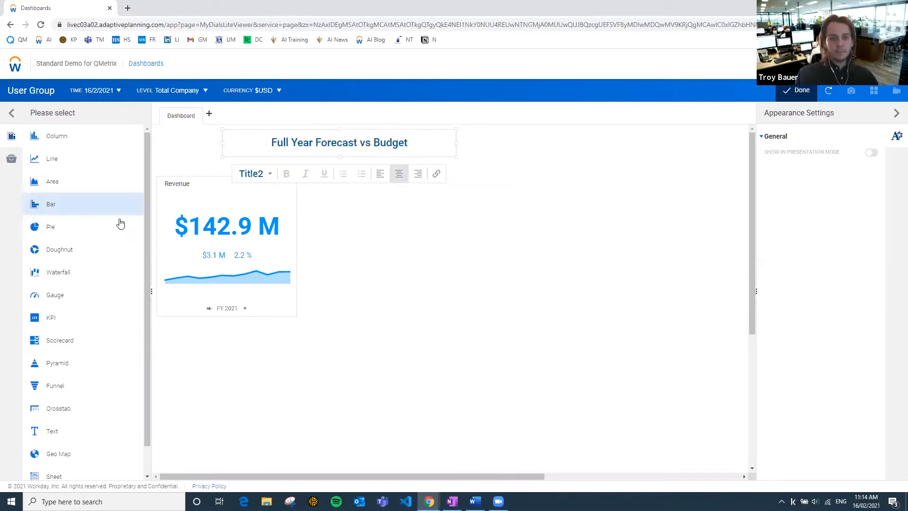
Move the Revenue chart up so that it sits just beneath the heading.
left_click(218, 201)
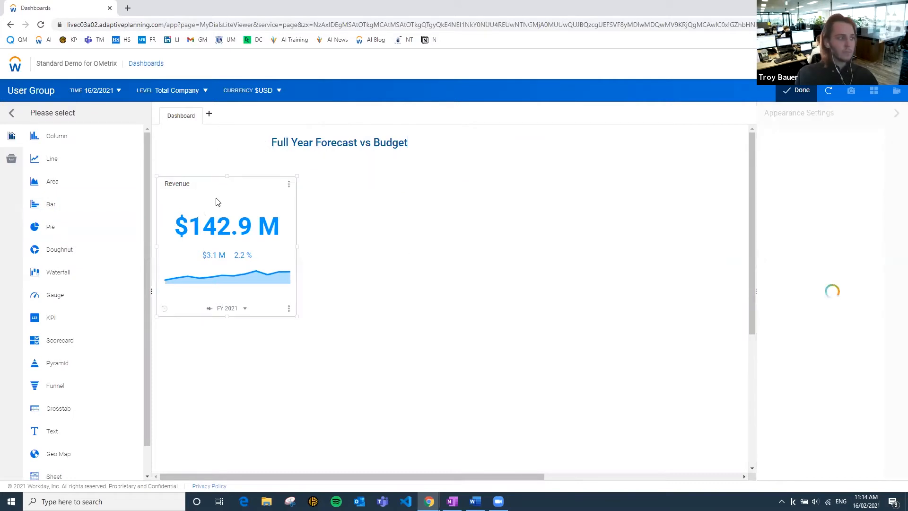
double_click(215, 182)
left_click_drag(214, 178, 246, 174)
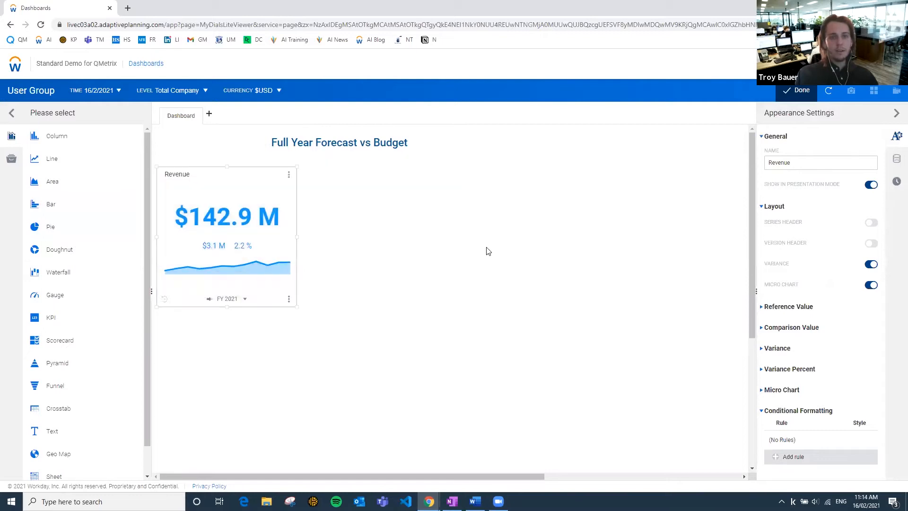
left_click(487, 251)
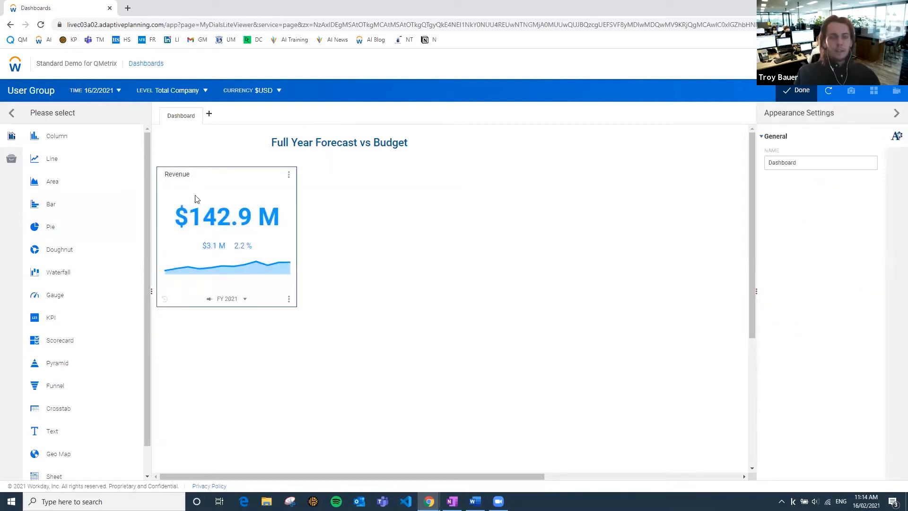
Look at the font colour choices for the Revenue chart's reference value.
left_click(235, 175)
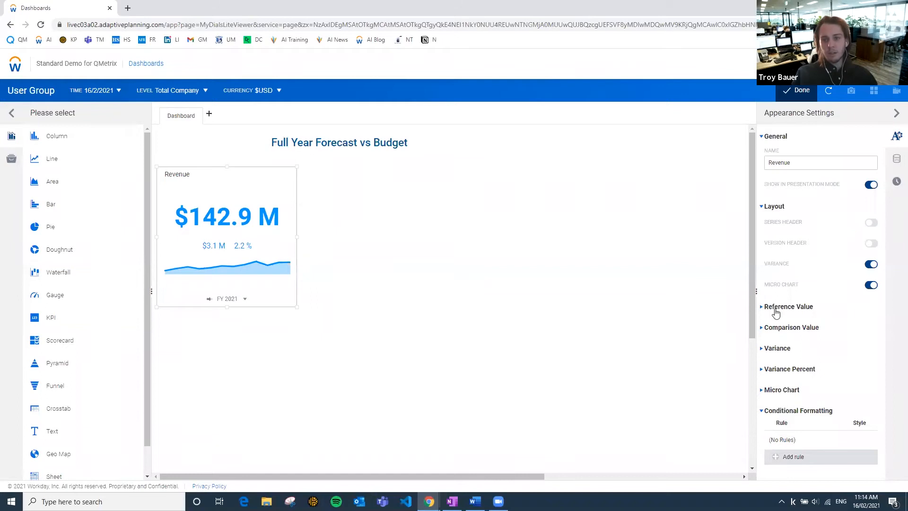
left_click(761, 309)
scroll(826, 364, "down", 3)
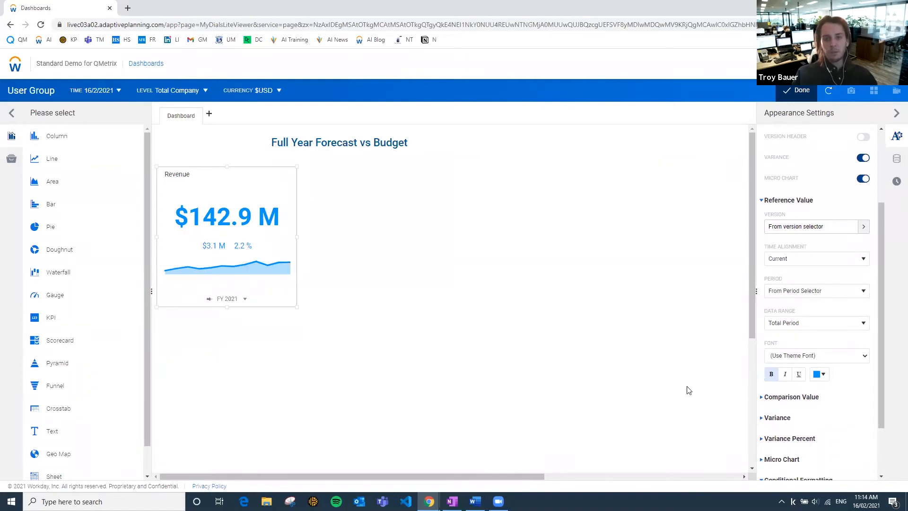
left_click(821, 376)
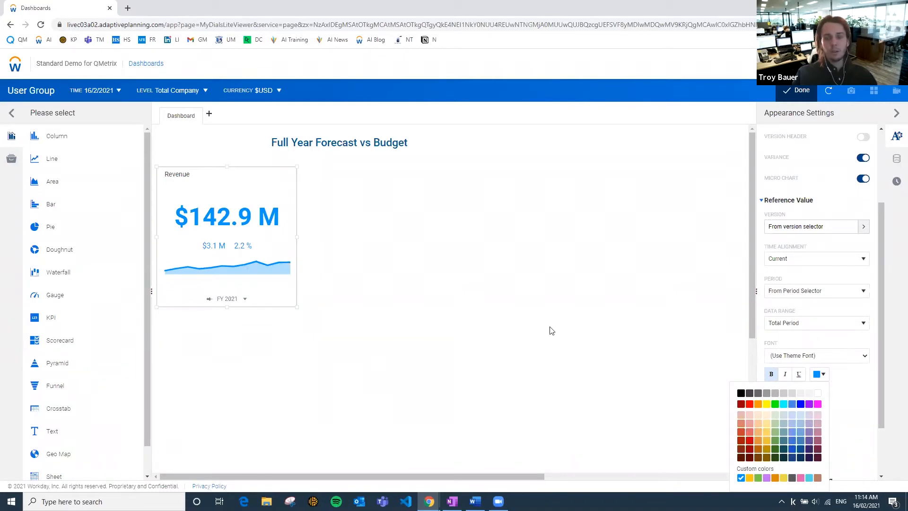
left_click(516, 300)
Set the negative number format of the Revenue chart's 4000 Revenue account to (123,456,789.12).
left_click(224, 178)
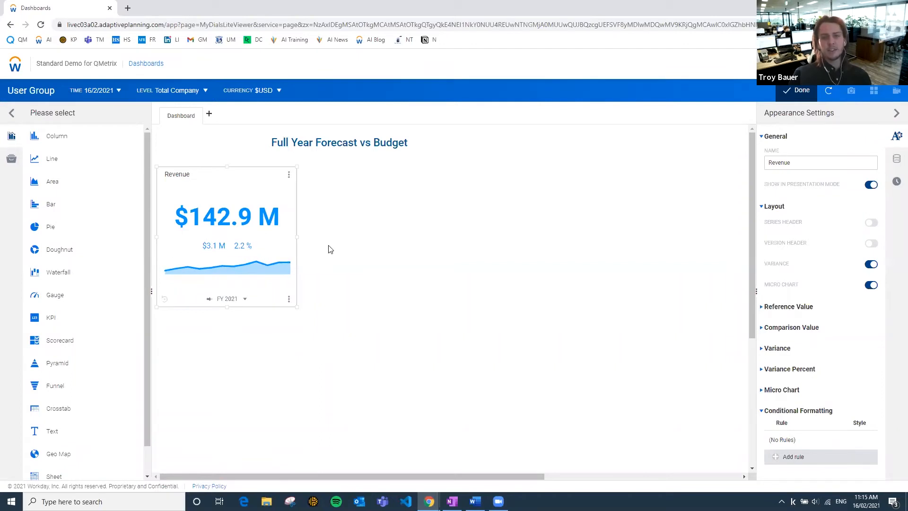
left_click(897, 160)
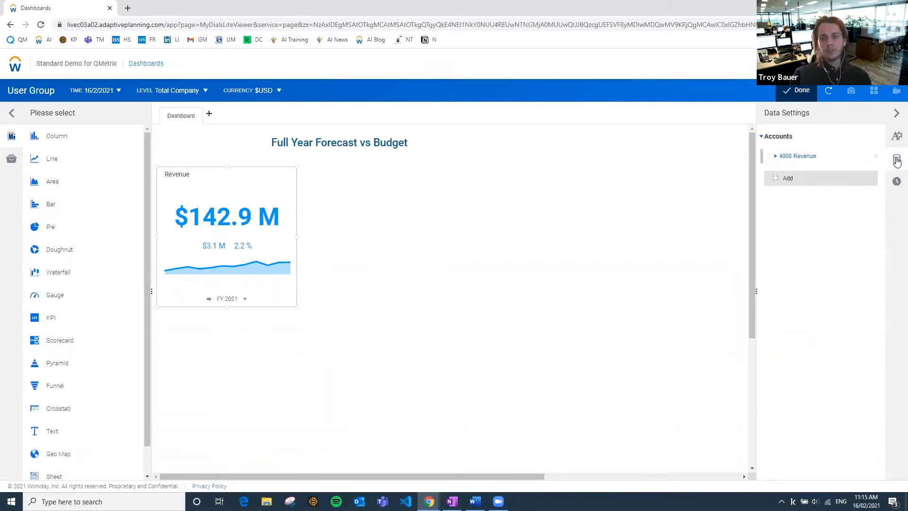
left_click(775, 157)
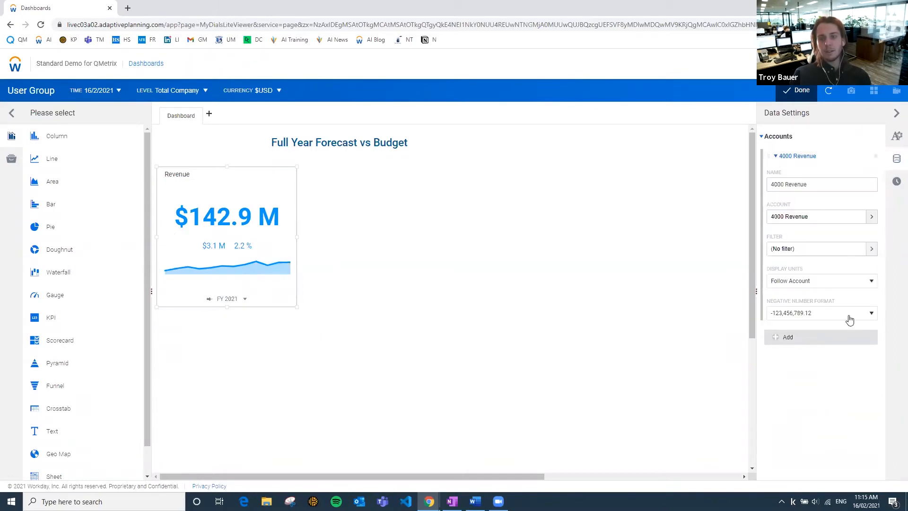
left_click(810, 315)
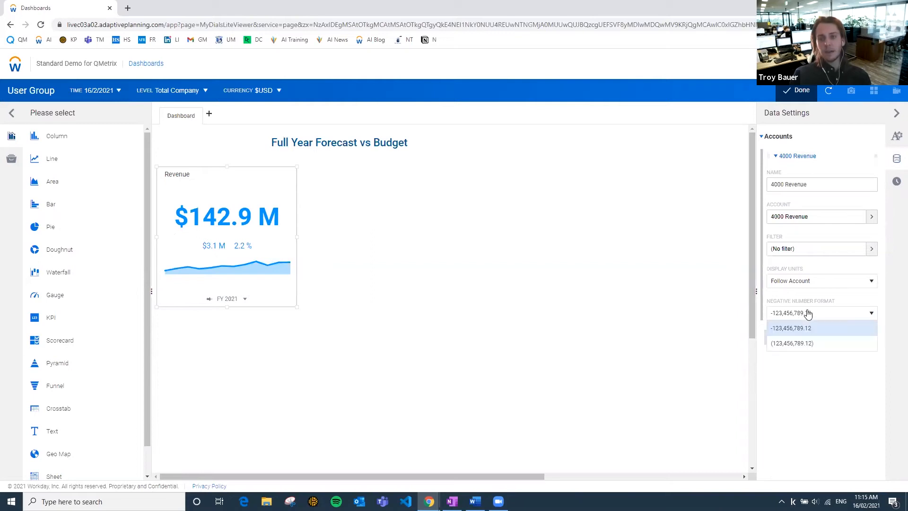
left_click(785, 345)
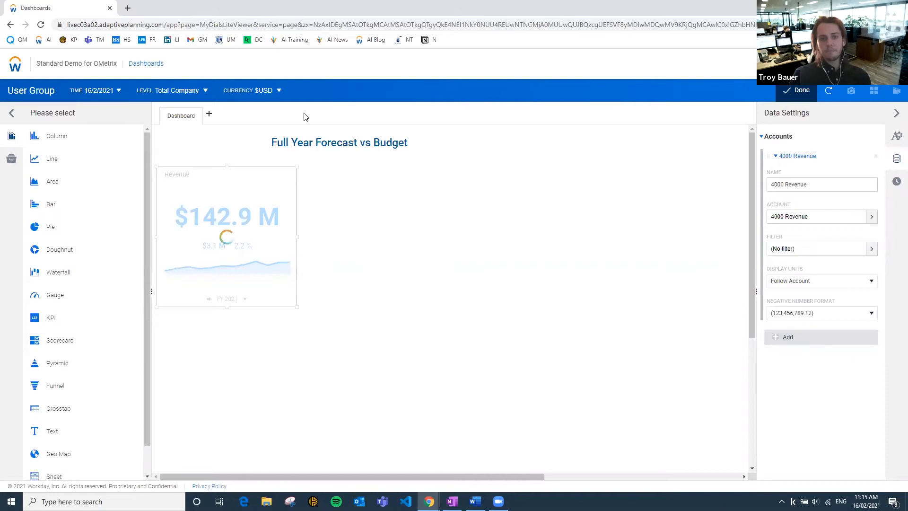
left_click_drag(92, 141, 244, 149)
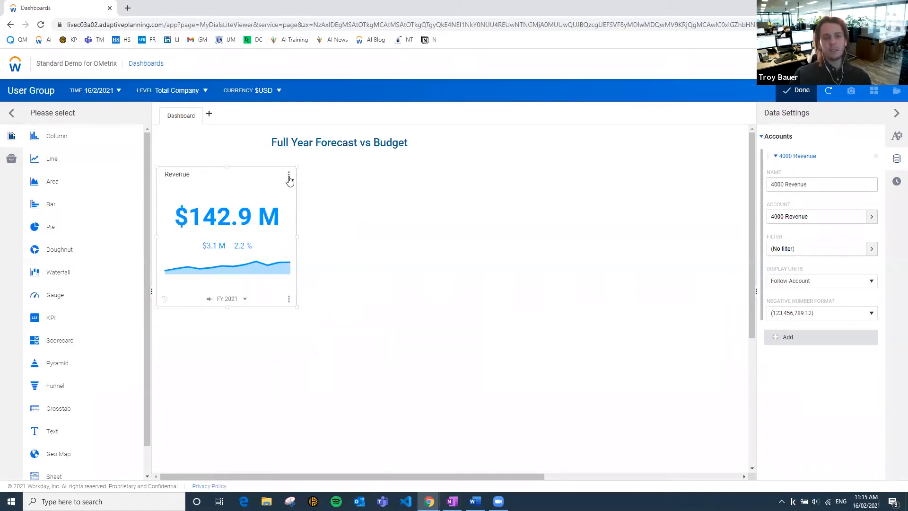
Duplicate the Revenue chart and place the copy directly beside the original.
left_click(289, 177)
left_click(277, 194)
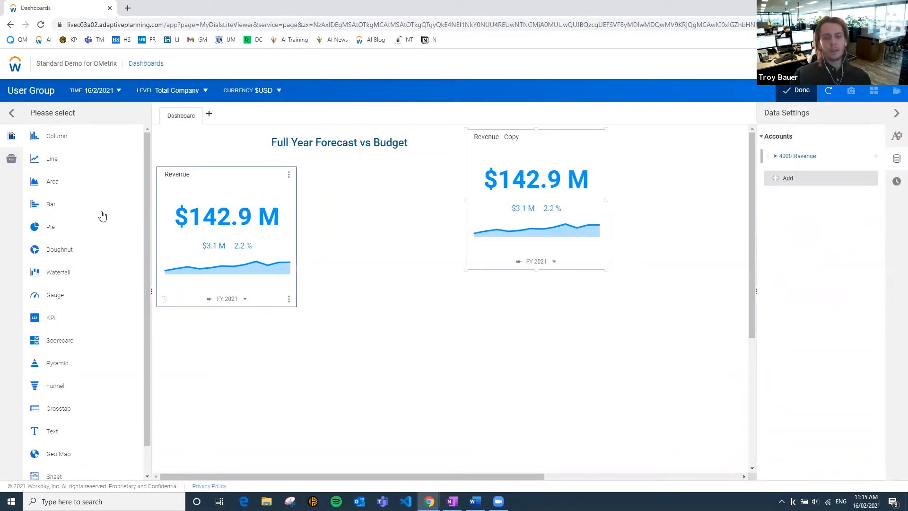
left_click_drag(532, 141, 376, 174)
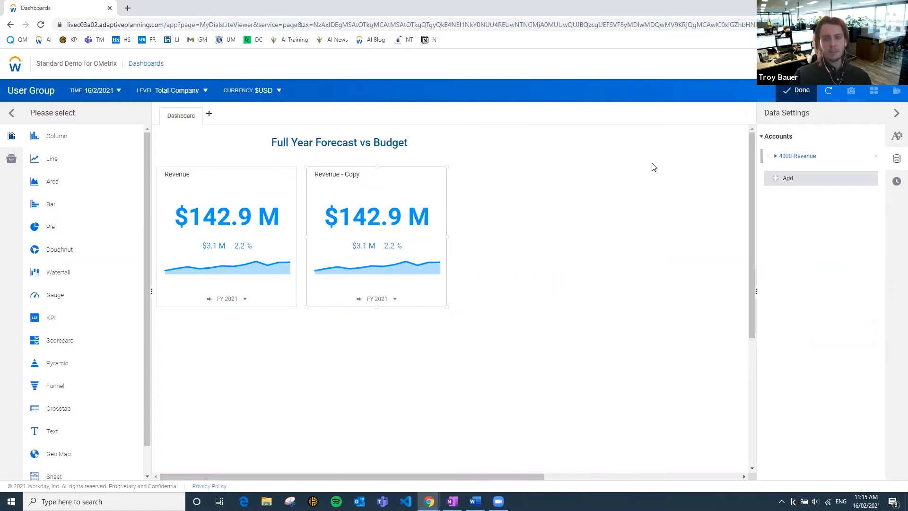
Change the copied Revenue chart's account from 4000 Revenue to the Gross Margin % metric.
left_click(781, 156)
left_click(798, 221)
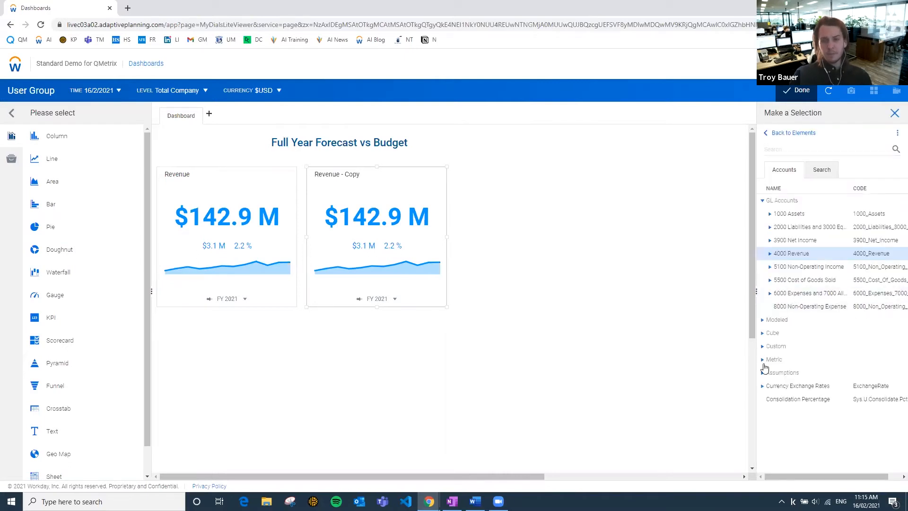
left_click(764, 361)
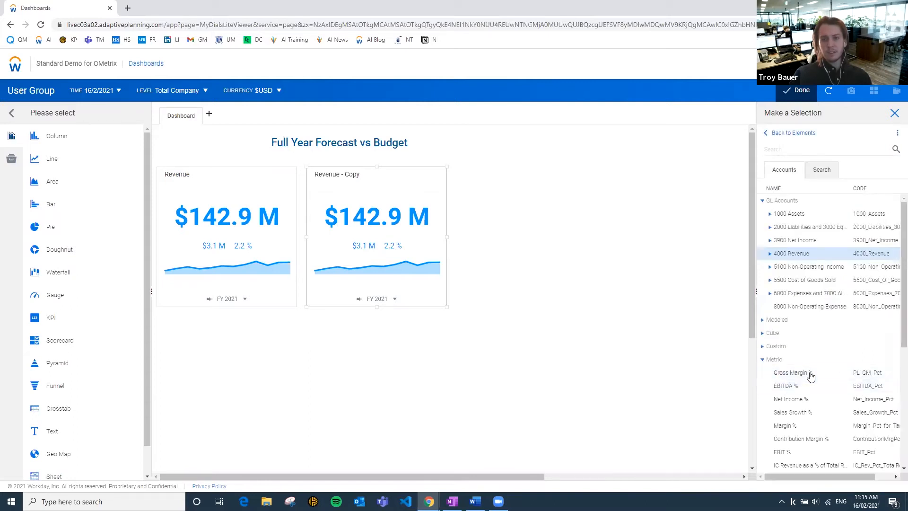
left_click(824, 375)
key("ctrl+c")
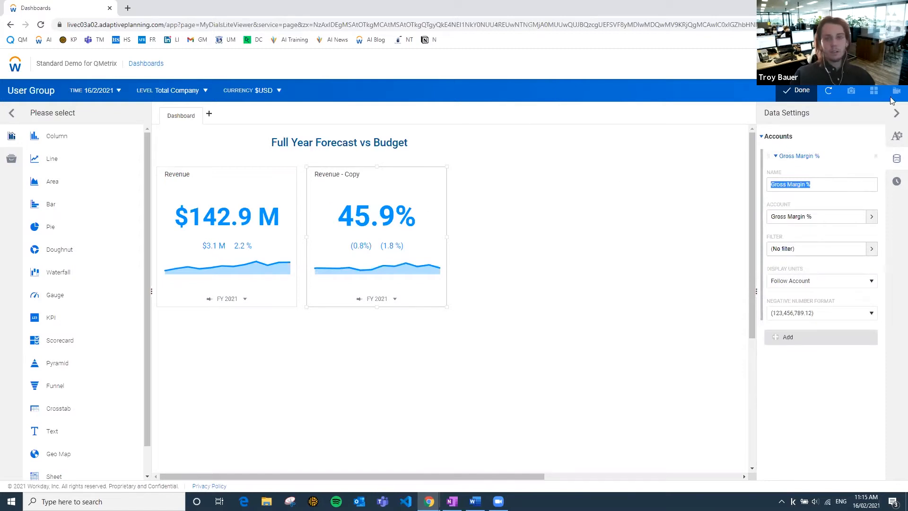
Rename the copied KPI chart as Gross Margin %.
left_click(897, 136)
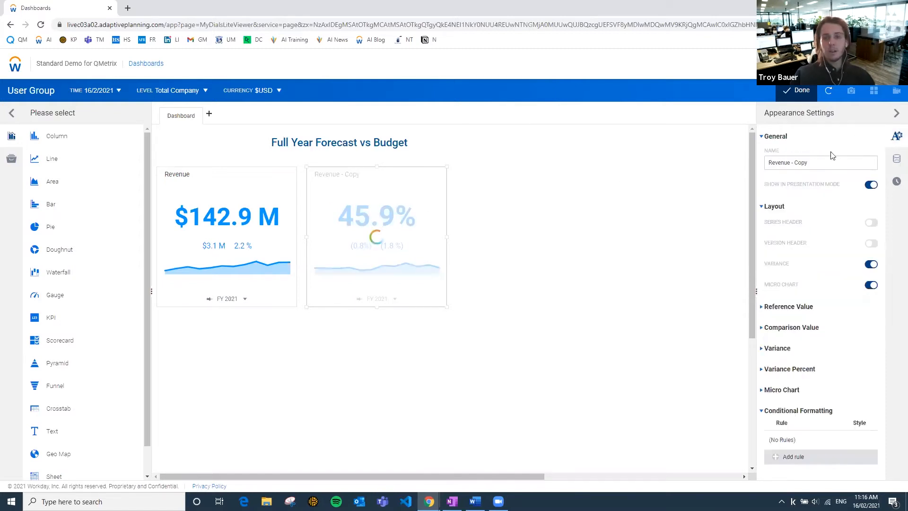
left_click_drag(820, 162, 645, 155)
key("ctrl+v")
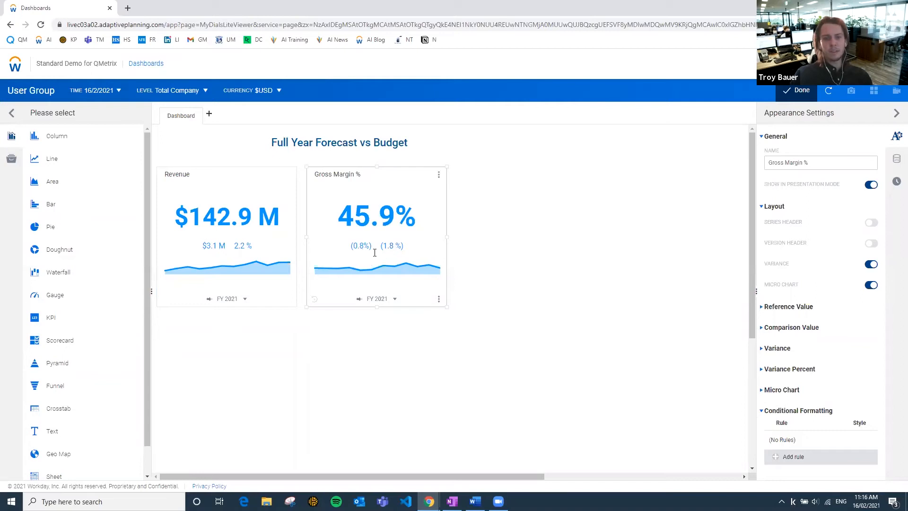
Add a column chart beneath the Revenue chart and widen it beyond the span of the two KPI charts.
left_click(202, 178)
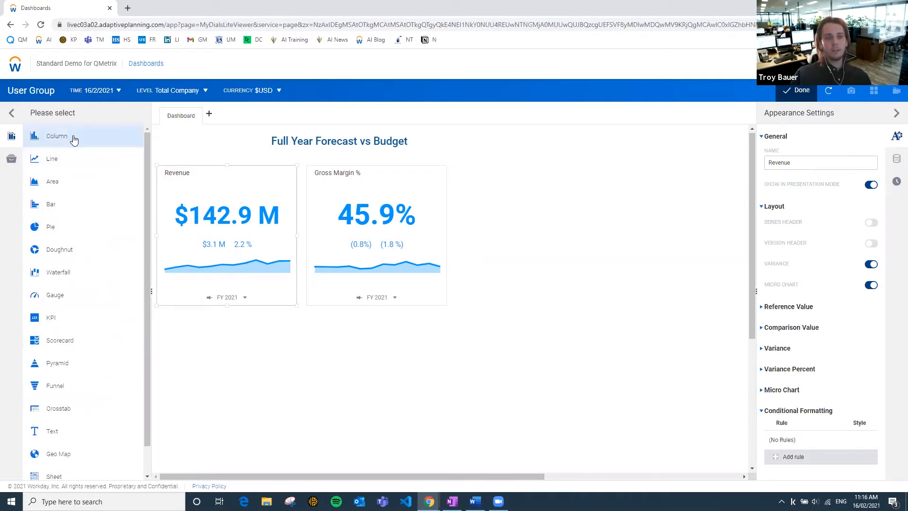
left_click_drag(89, 146, 256, 381)
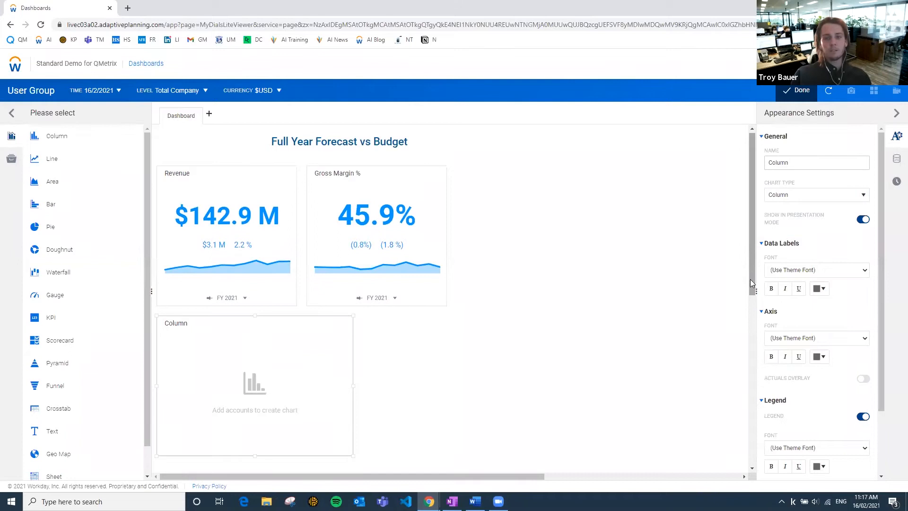
scroll(750, 279, "down", 3)
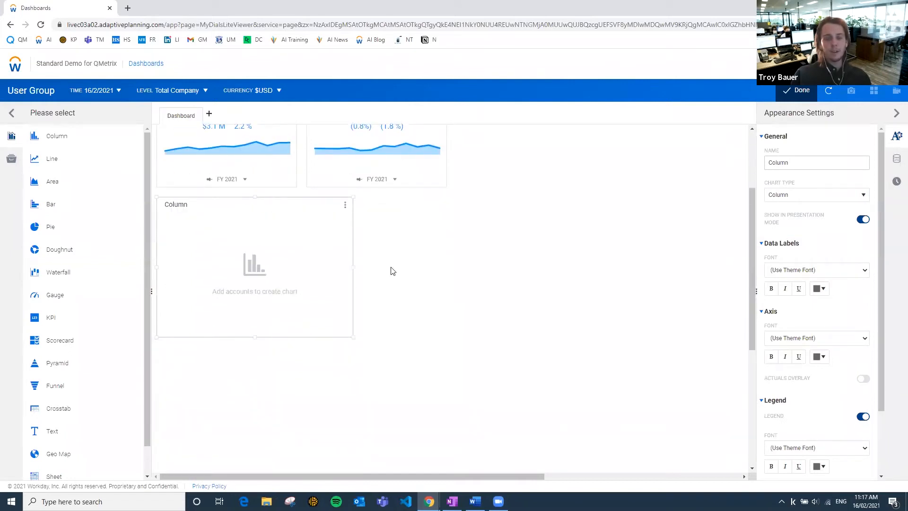
left_click_drag(354, 267, 532, 267)
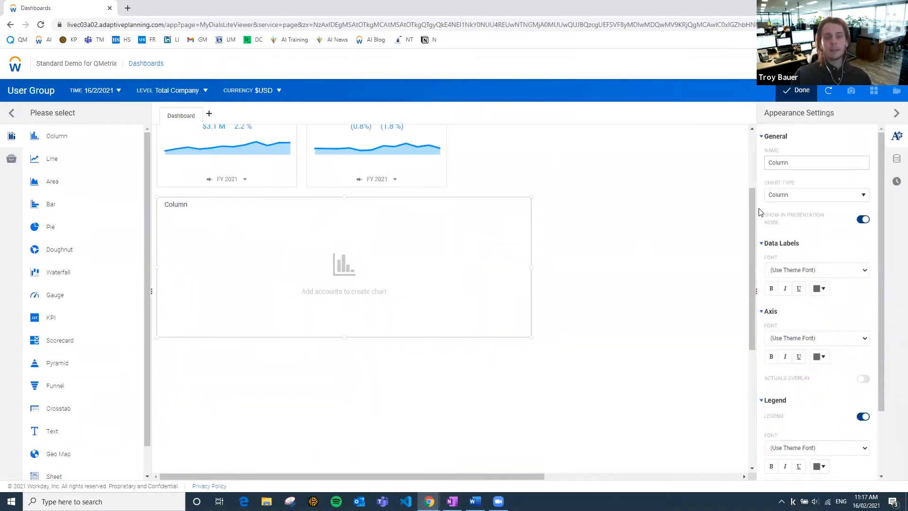
scroll(520, 251, "up", 3)
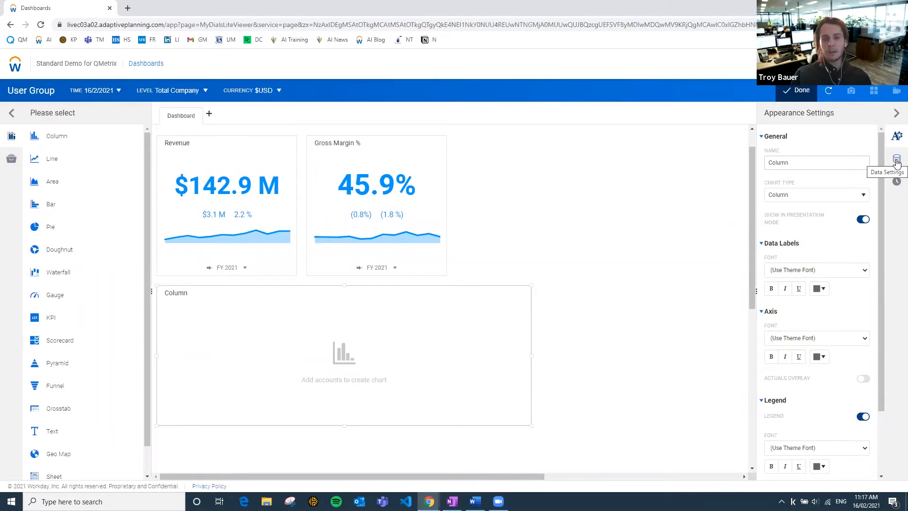
Add the GL account 4000 Revenue to the empty column chart as its first data series.
left_click(897, 161)
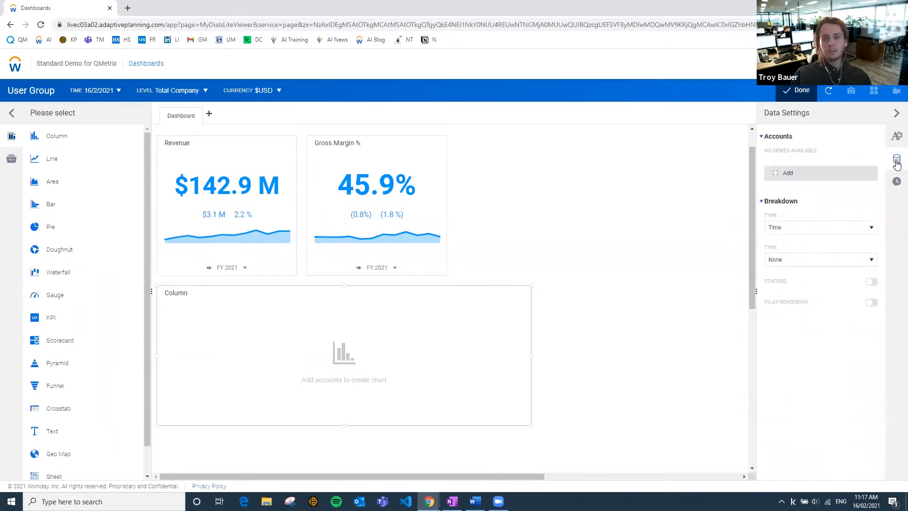
left_click(779, 173)
left_click(777, 159)
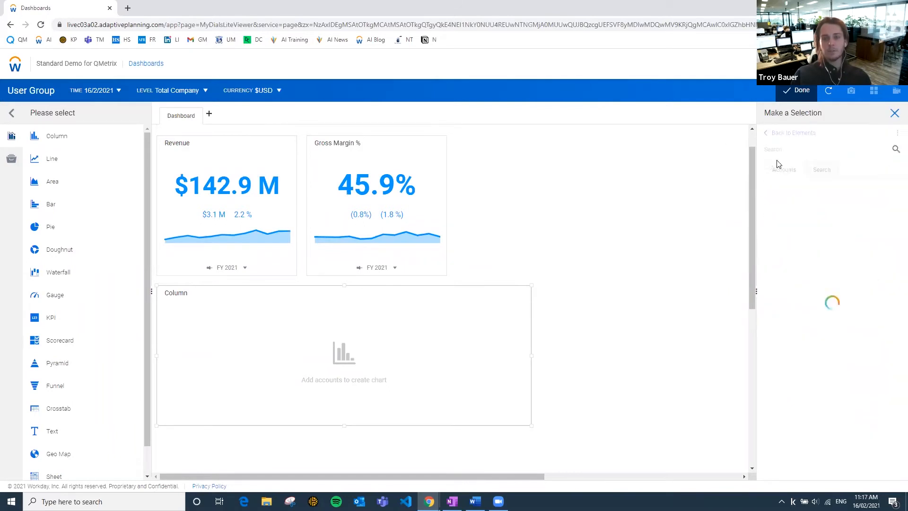
left_click(763, 201)
left_click(804, 255)
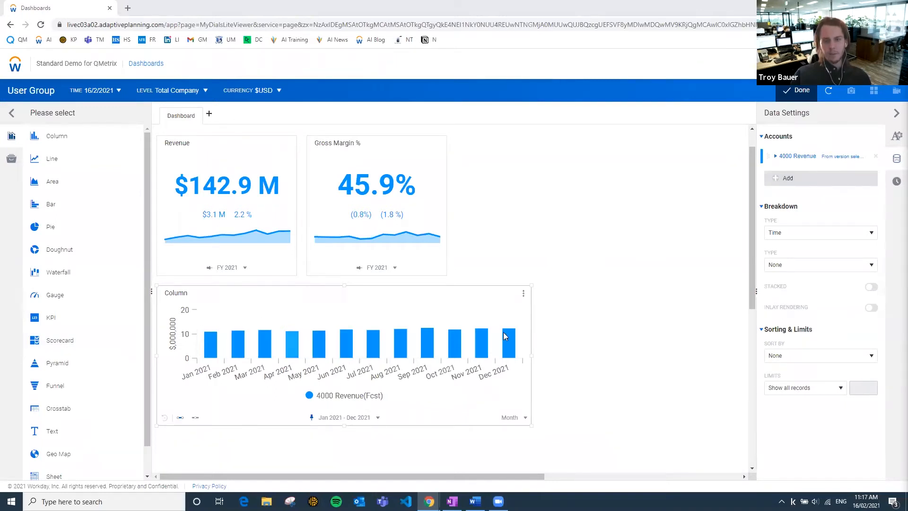
Add 4000 Revenue to the column chart again as a second data series.
left_click(774, 179)
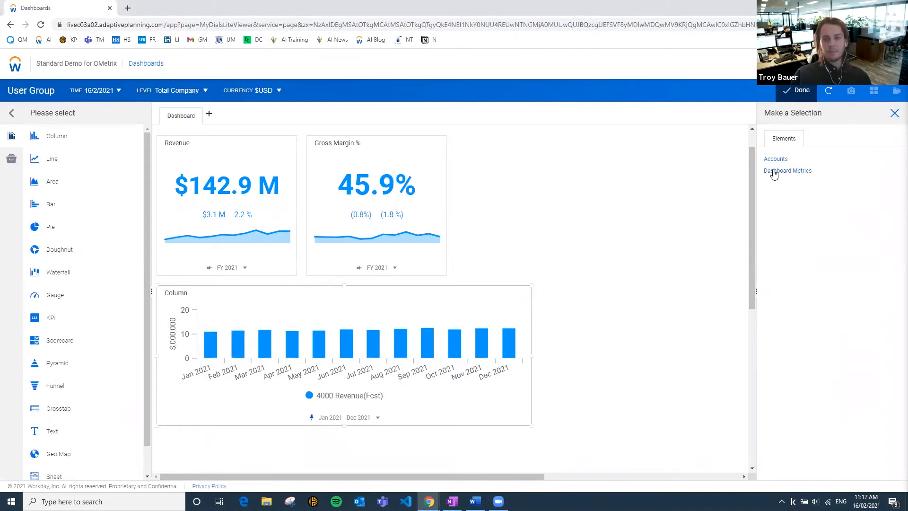
left_click(770, 161)
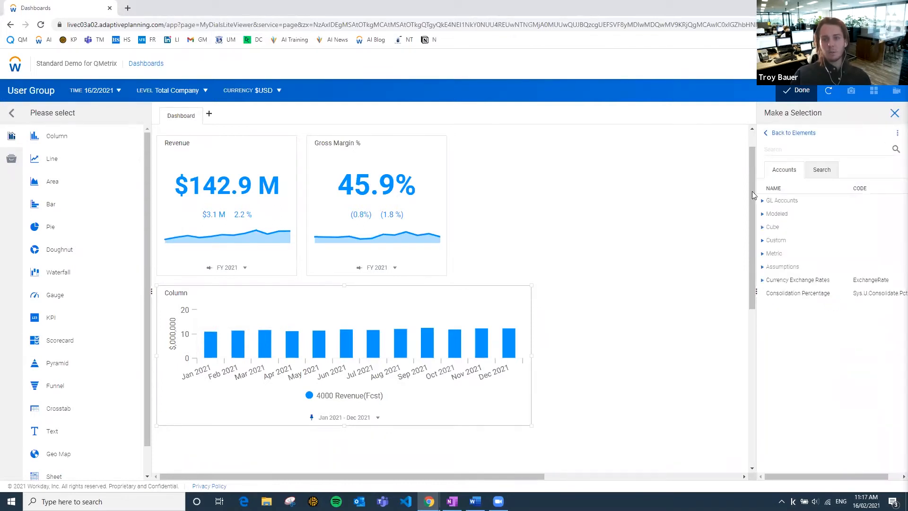
left_click(763, 201)
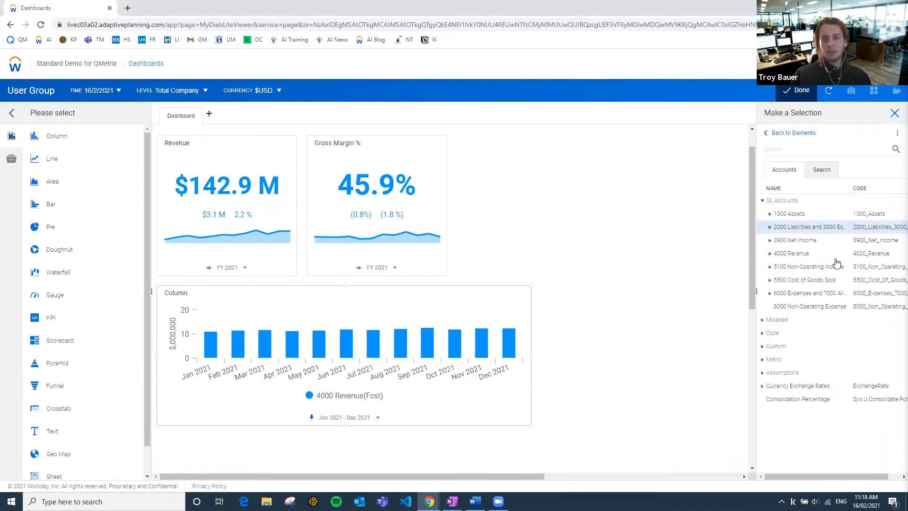
left_click(806, 256)
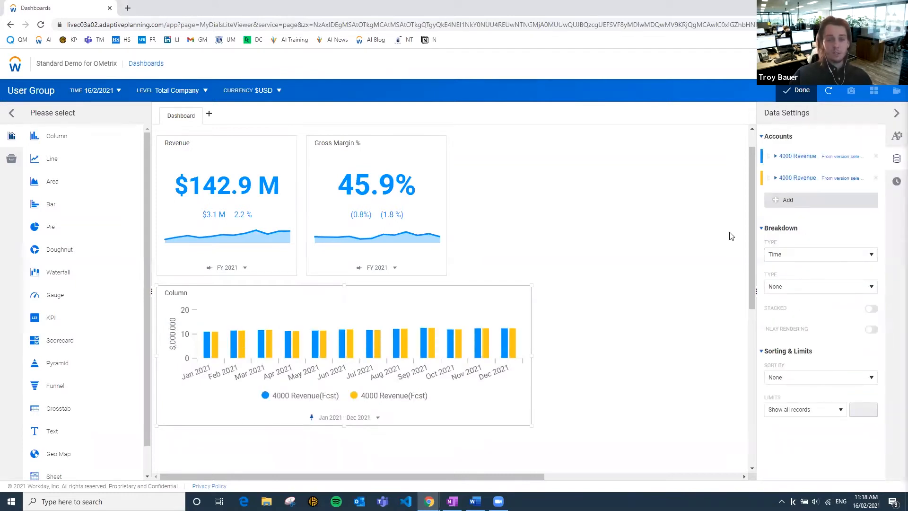
Set the second 4000 Revenue series to the Budget - Board Approved version and view the column chart's time settings.
left_click(777, 179)
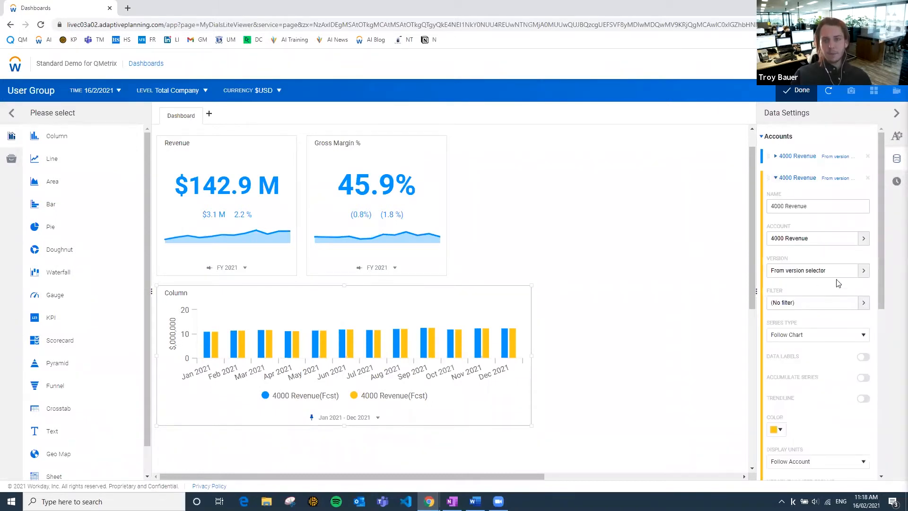
left_click(816, 270)
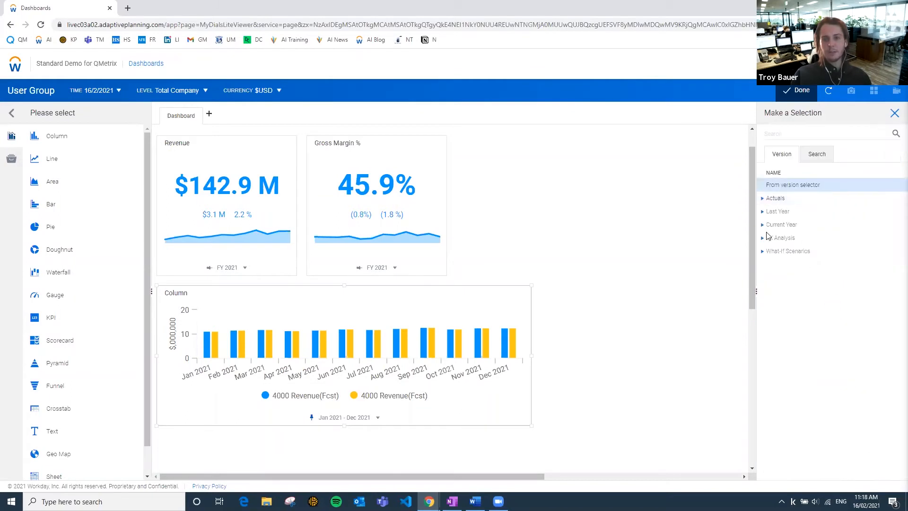
left_click(762, 226)
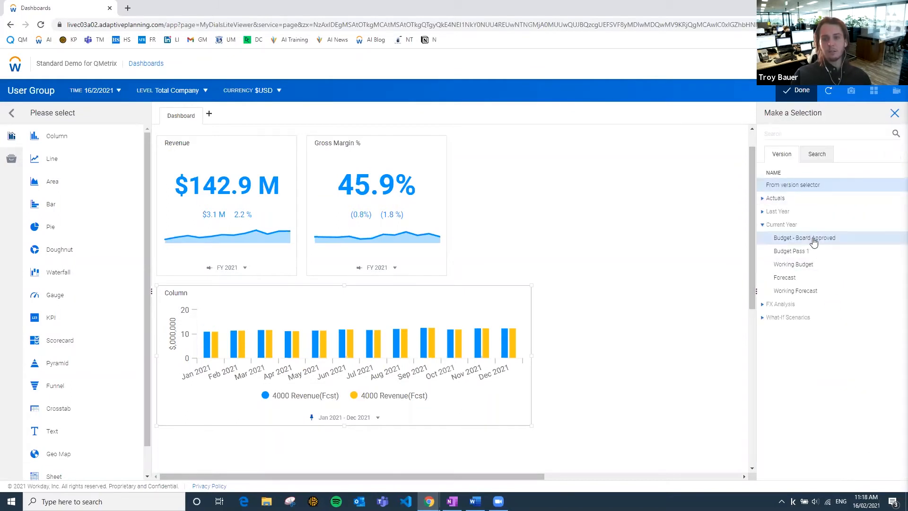
left_click(814, 242)
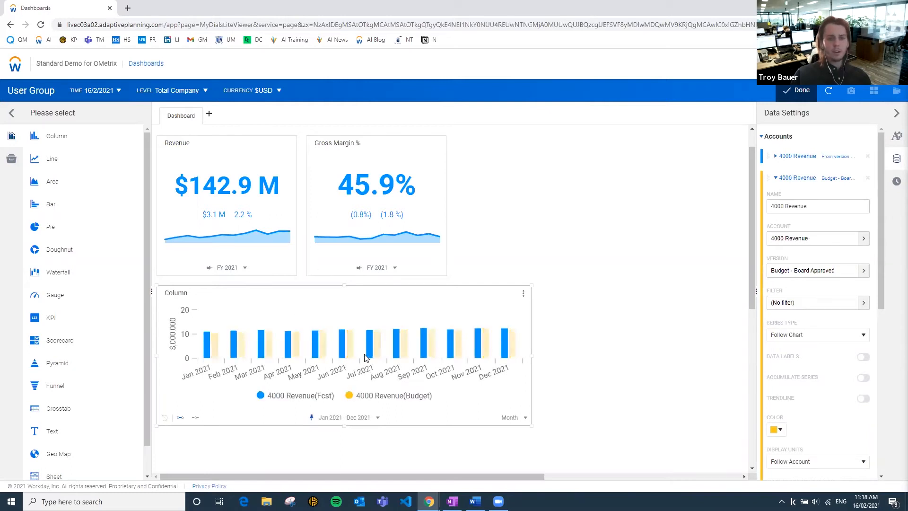
mouse_move(341, 343)
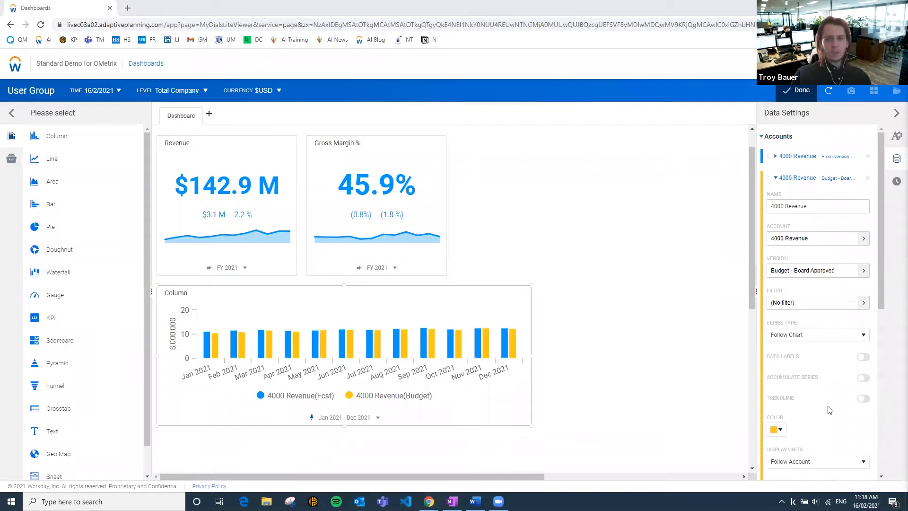
left_click(897, 183)
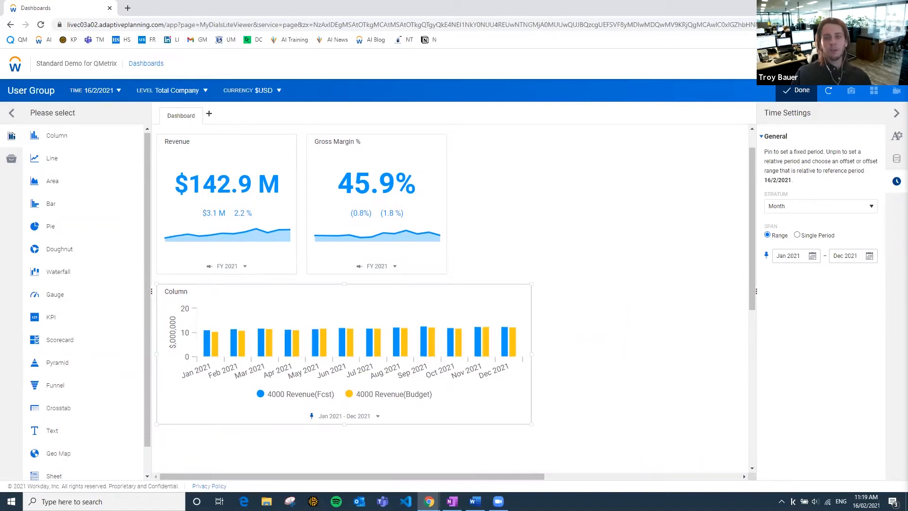
Rename the column chart as Revenue by Month and turn off starting its primary axis from zero.
left_click(897, 136)
double_click(809, 163)
type("Revenue by Month")
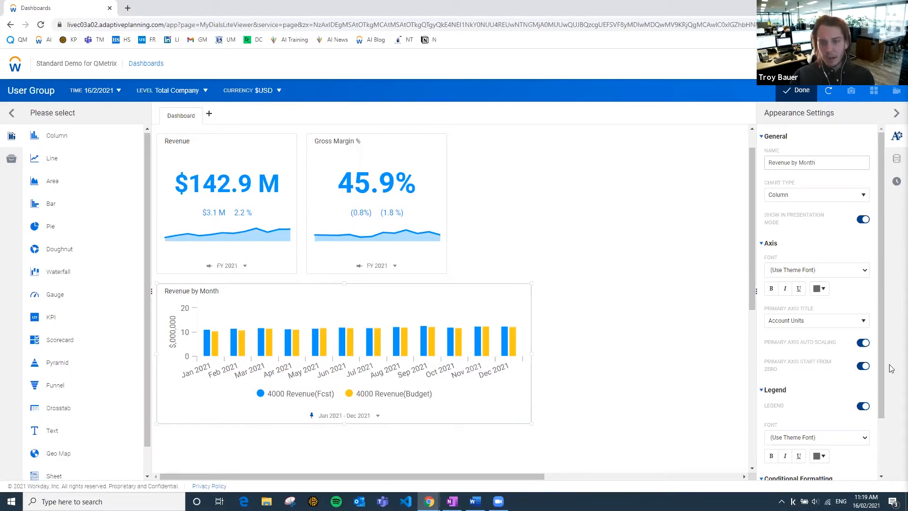
left_click(861, 369)
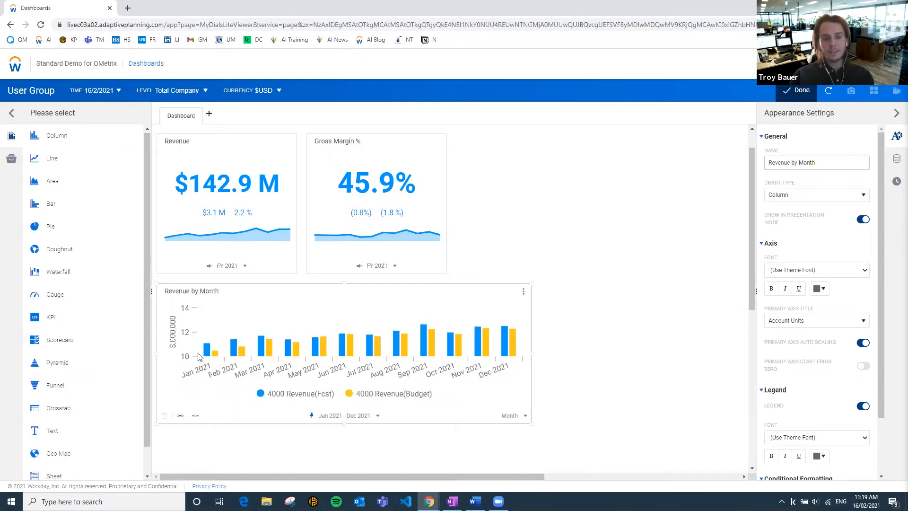
mouse_move(344, 344)
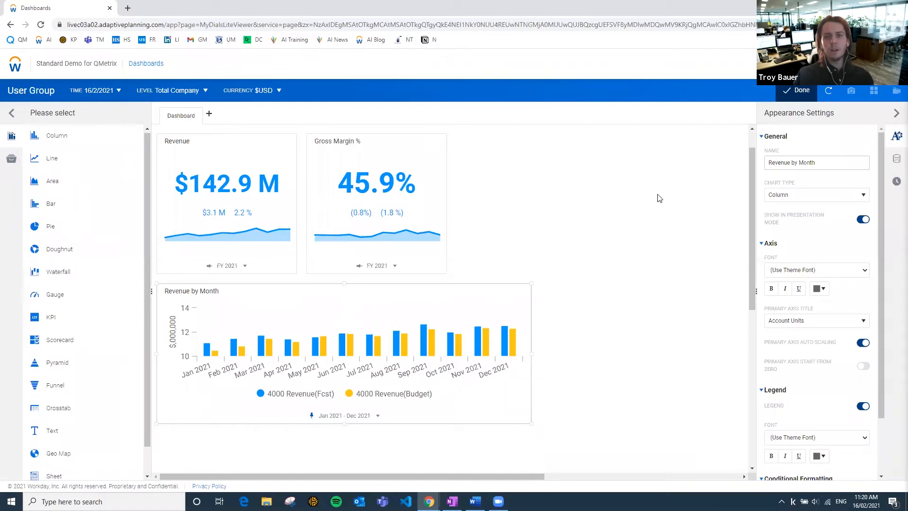
Reorder the Revenue by Month chart's series so that the budget series comes before the forecast series.
left_click(897, 161)
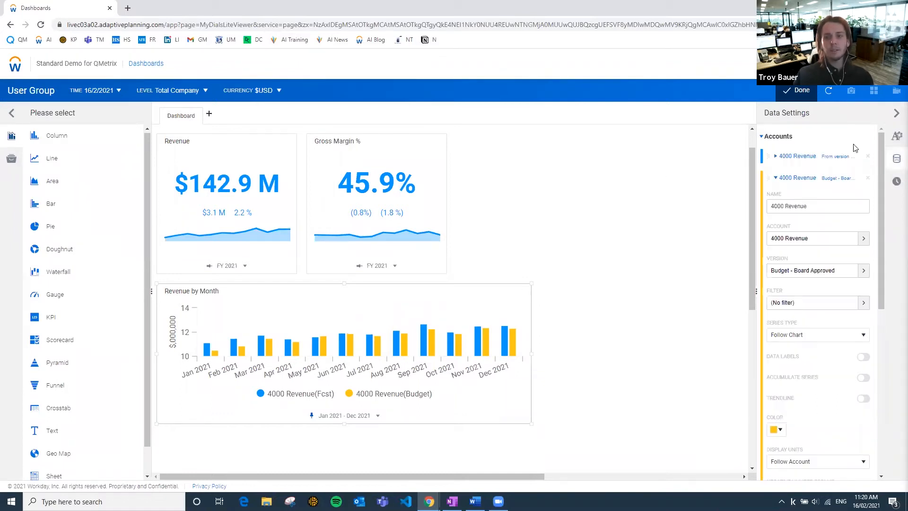
left_click(776, 178)
left_click_drag(770, 179, 769, 156)
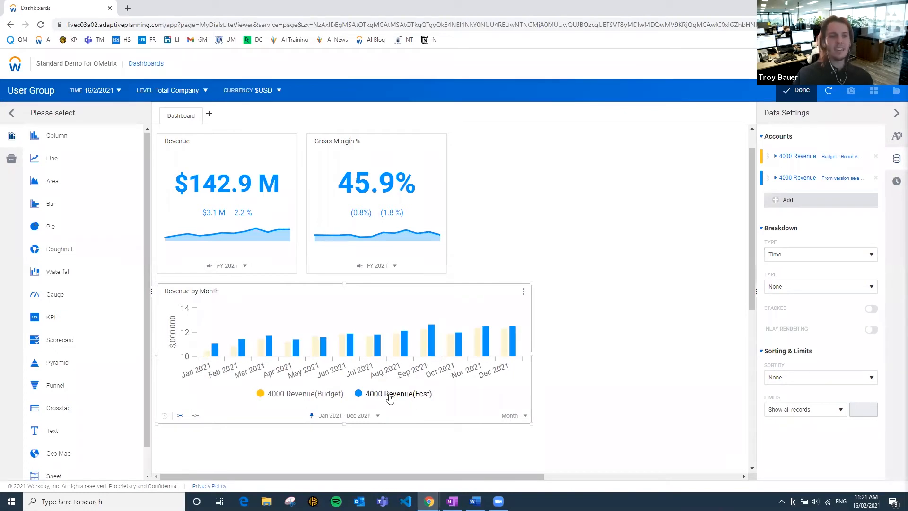
left_click(383, 214)
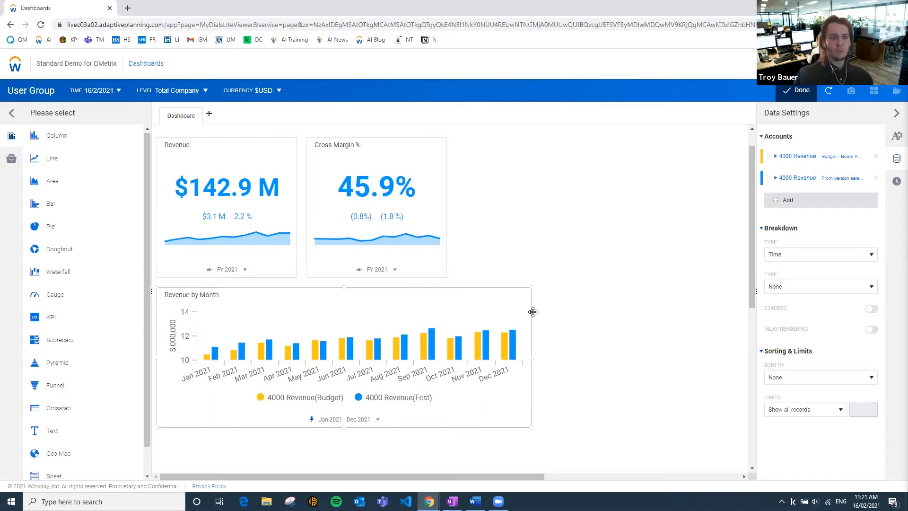
Rename the Revenue by Month chart's budget series as Budget and its version-selector series as Forecast.
left_click(777, 158)
left_click_drag(820, 184, 550, 163)
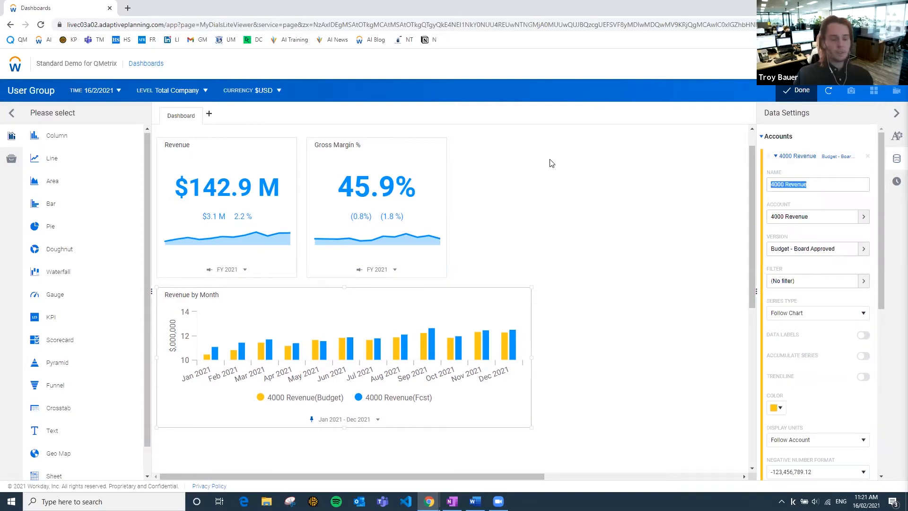
key("BackSpace")
type("Budget")
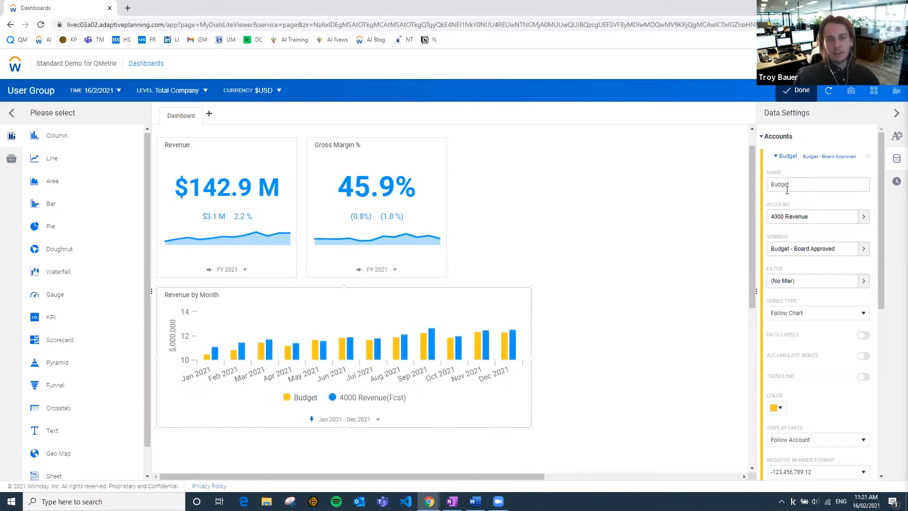
left_click(775, 158)
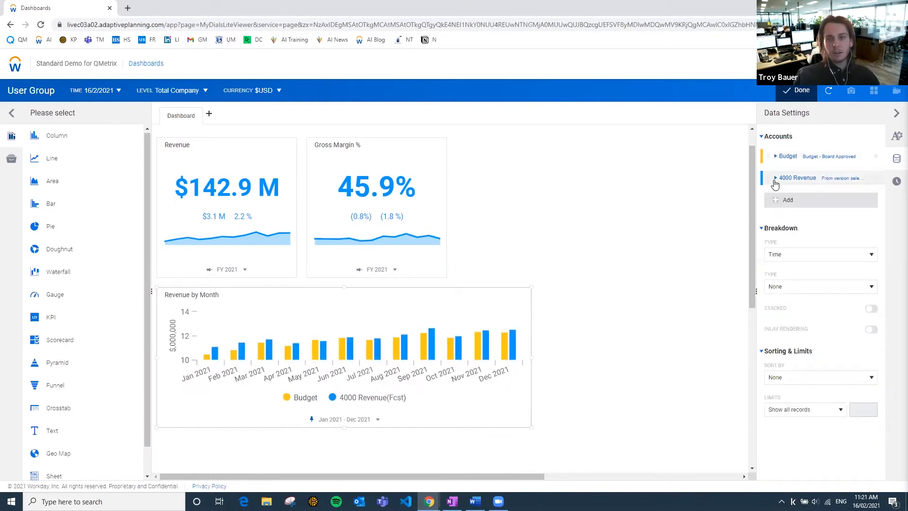
left_click(774, 180)
type("Forecast")
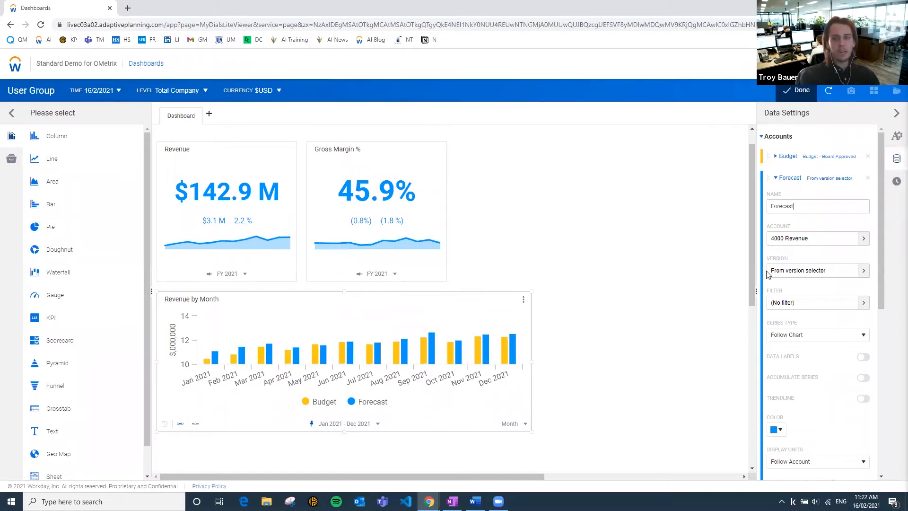
Add a conditional formatting rule to the Revenue by Month chart, described as Greater than Budget, with the expression [Forecast] > [Budget].
left_click(896, 138)
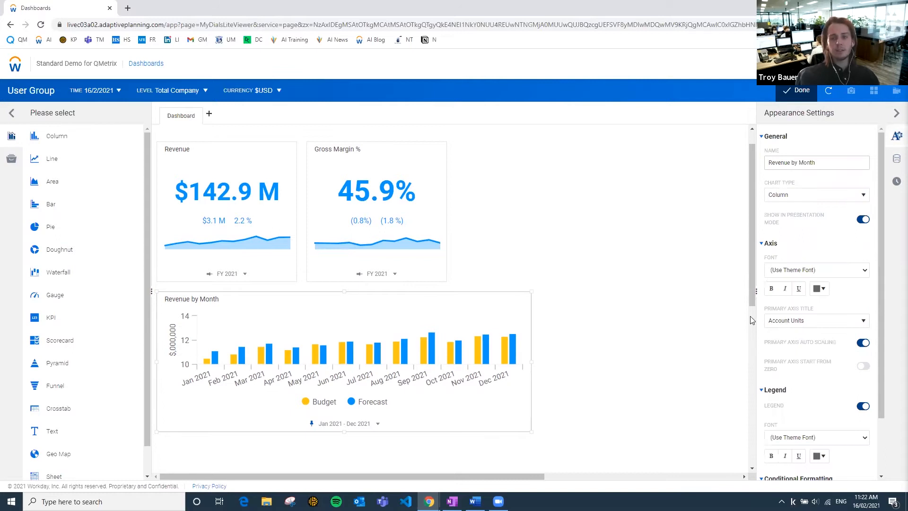
scroll(766, 402, "down", 1)
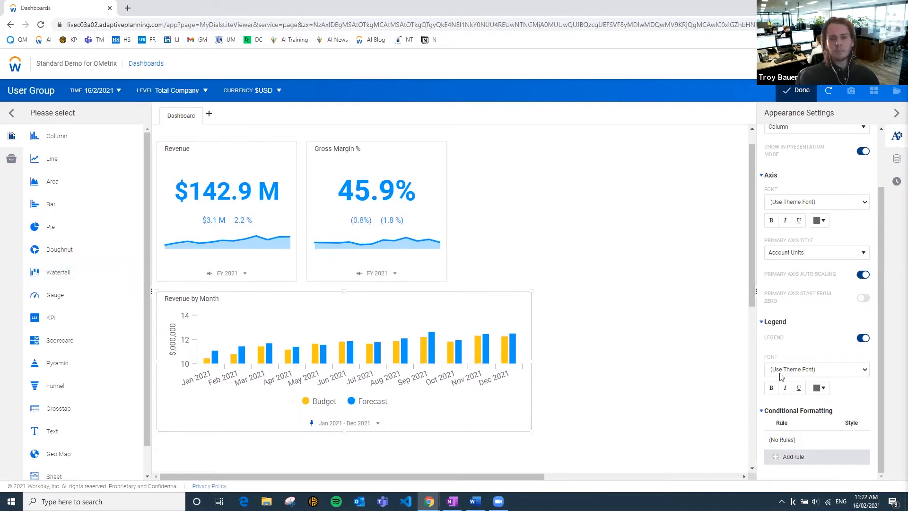
scroll(750, 462, "up", 1)
scroll(789, 424, "down", 1)
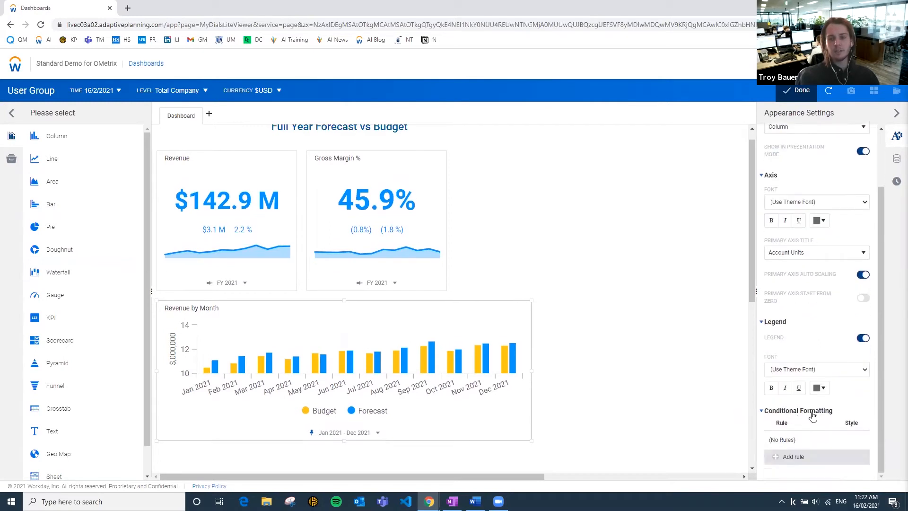
left_click(780, 458)
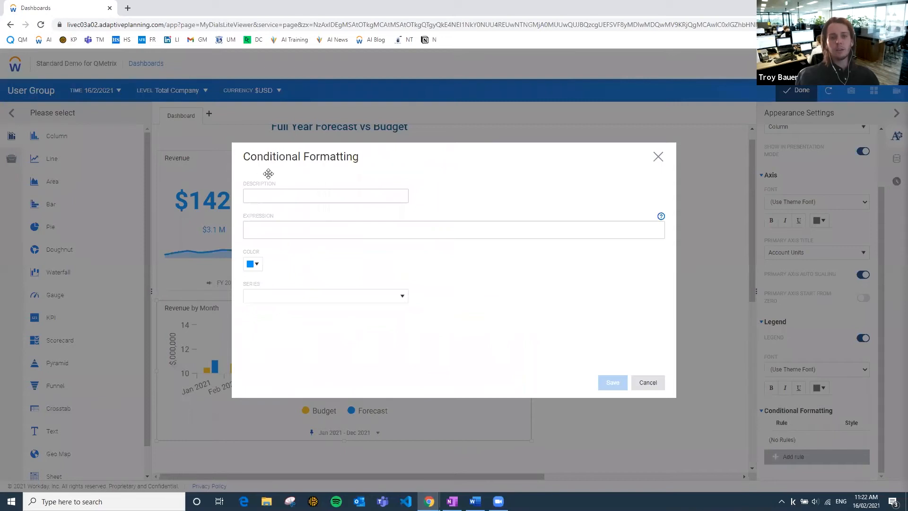
left_click(273, 192)
type("Gr")
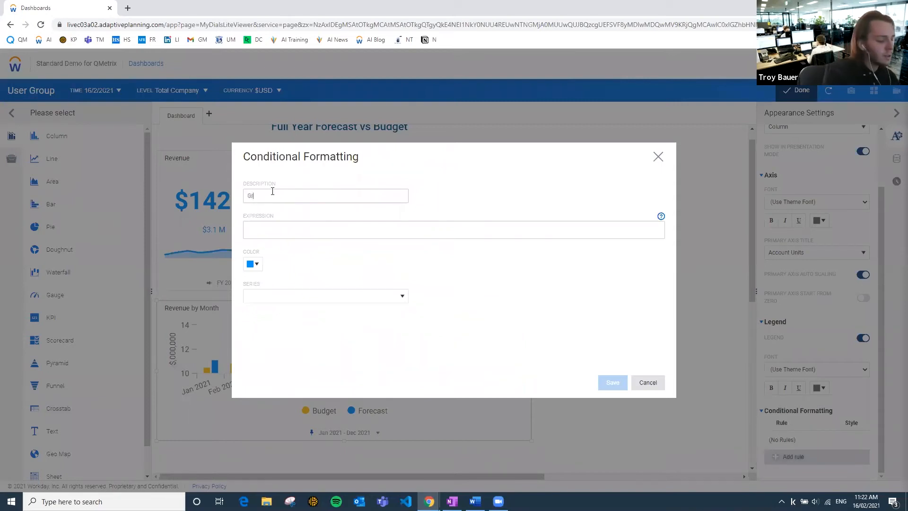
type("eater than Budget")
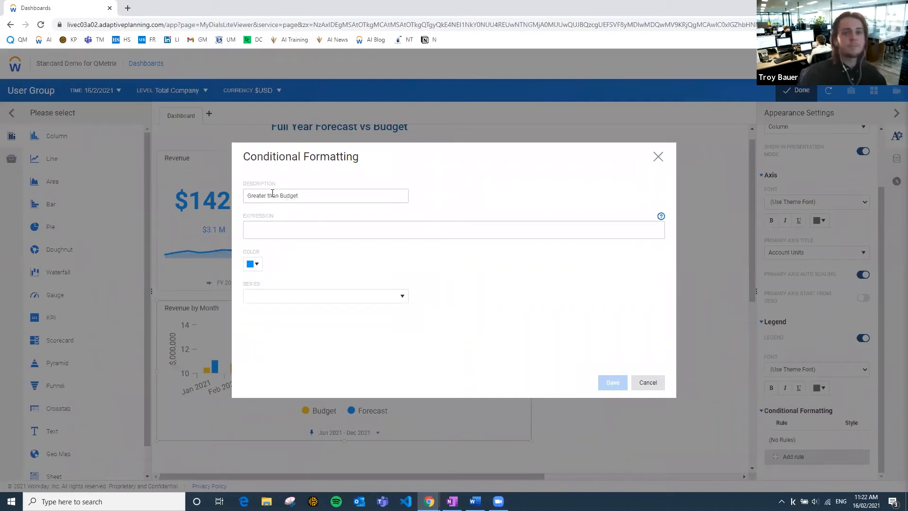
left_click(418, 230)
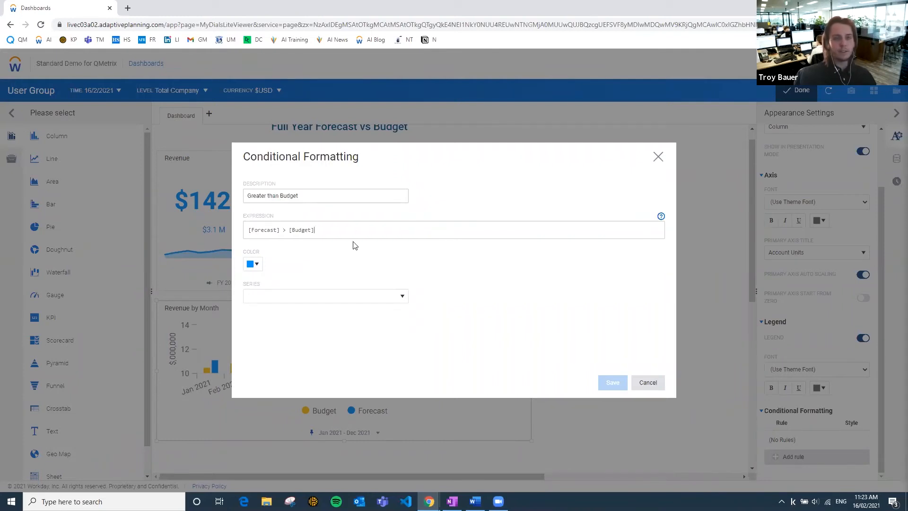
Give the Greater than Budget rule a muted green colour, apply it to the Forecast series and save it.
left_click(255, 266)
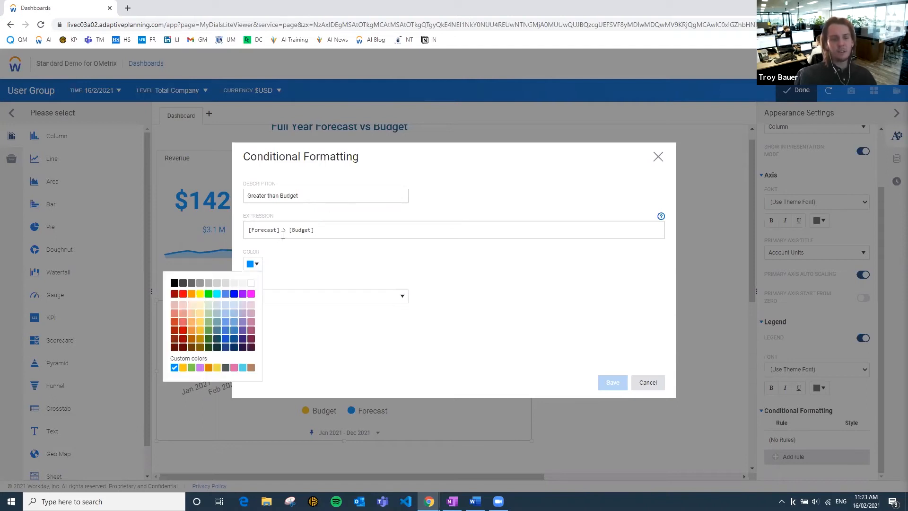
left_click(209, 321)
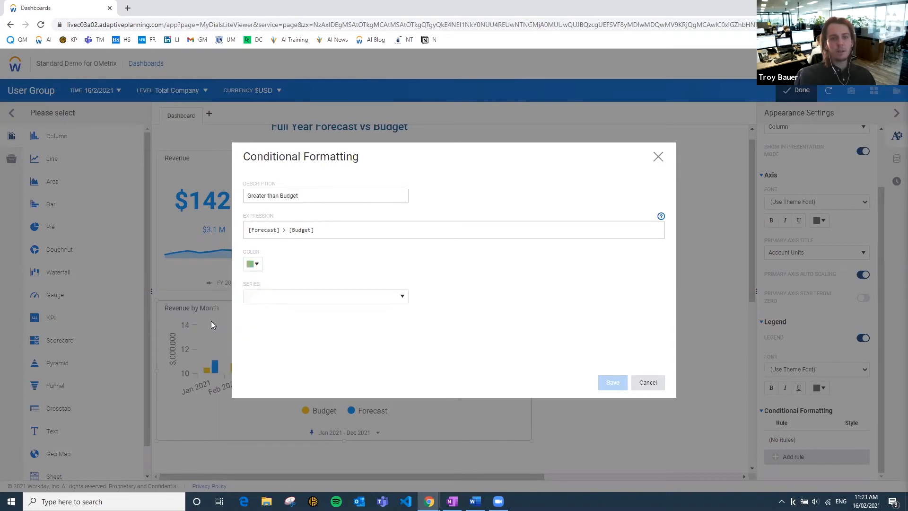
left_click(344, 298)
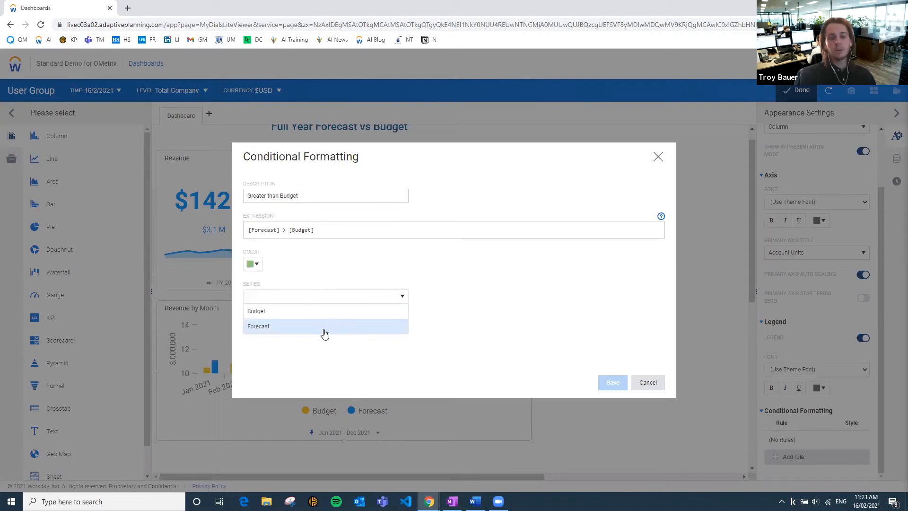
left_click(294, 330)
left_click(613, 383)
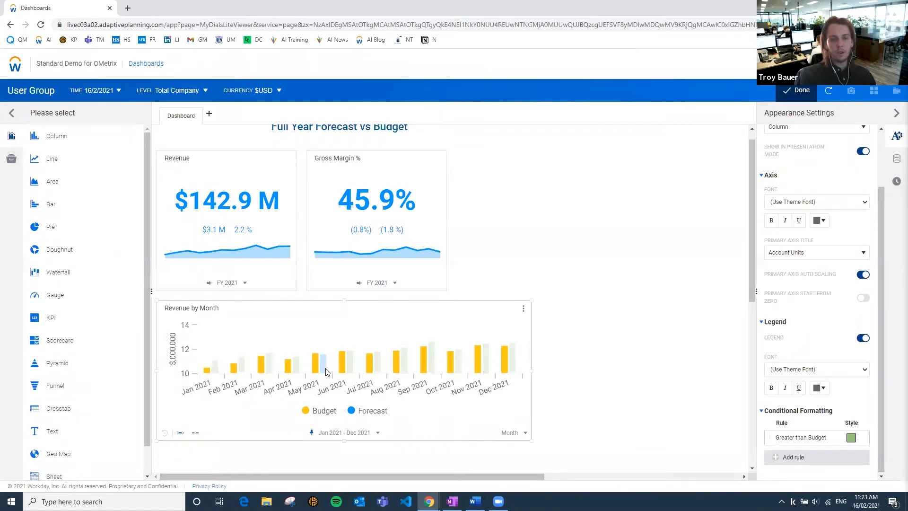
mouse_move(326, 372)
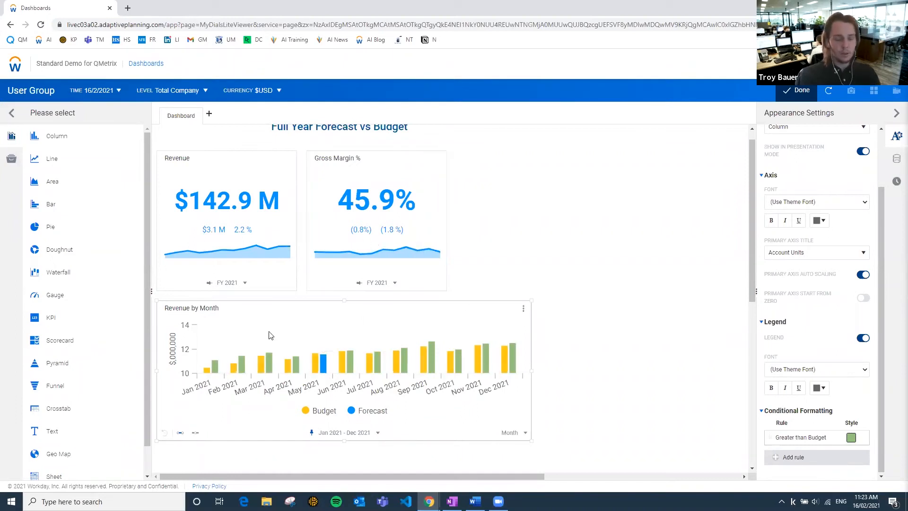
Add a second conditional formatting rule described as Less than Budget with the expression [Forecast] < [Budget].
left_click(779, 461)
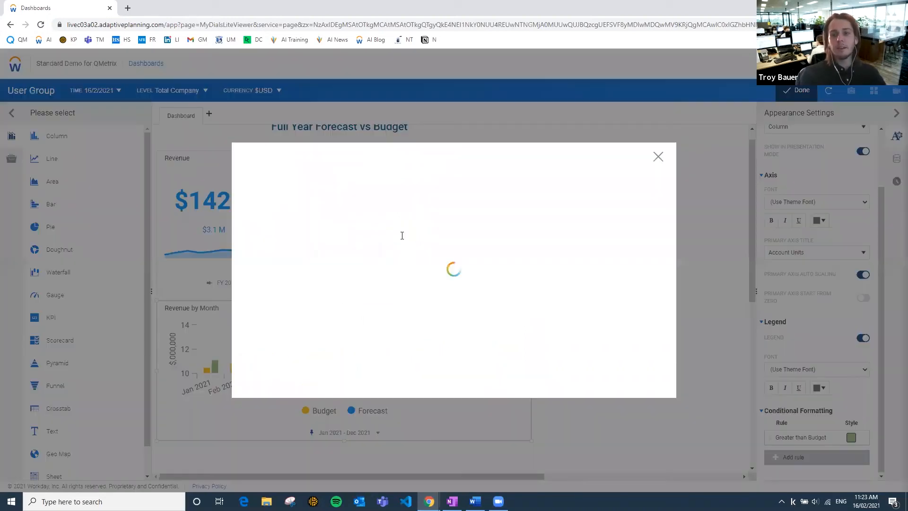
type("L")
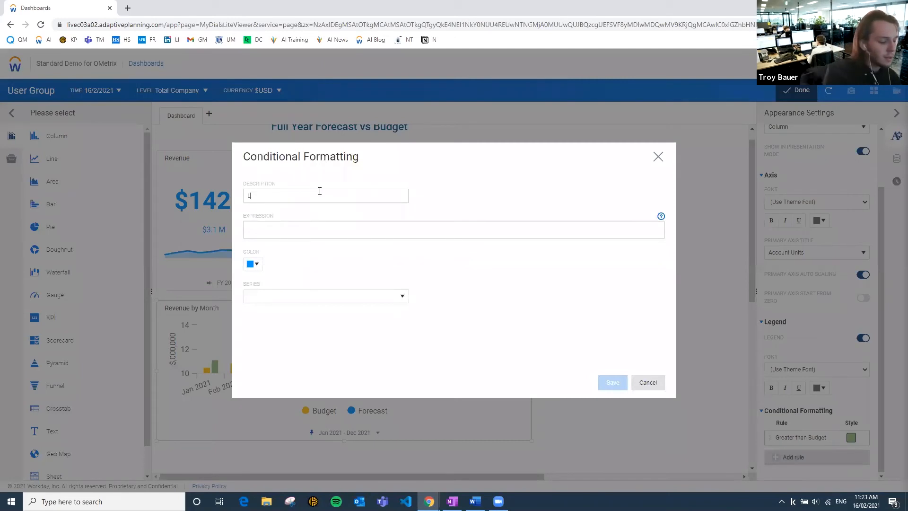
type("ess than Budget")
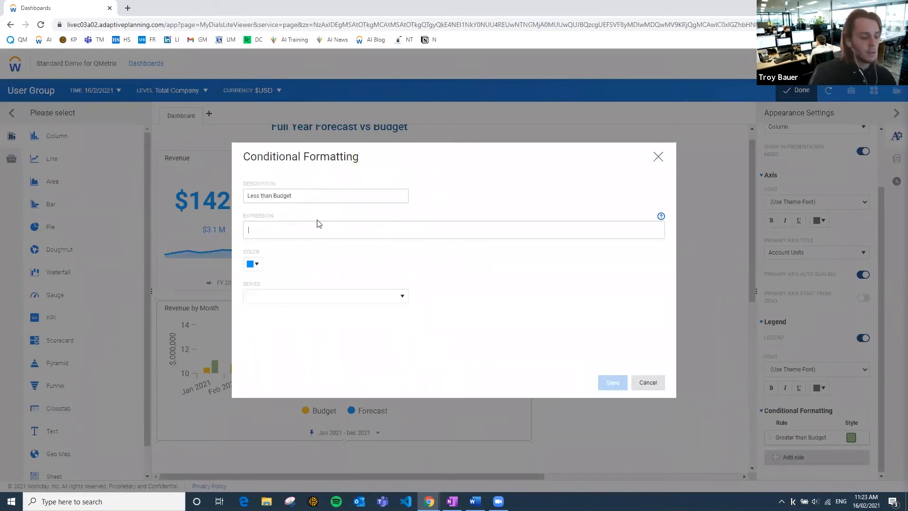
type("[Forecast] < [Budget]")
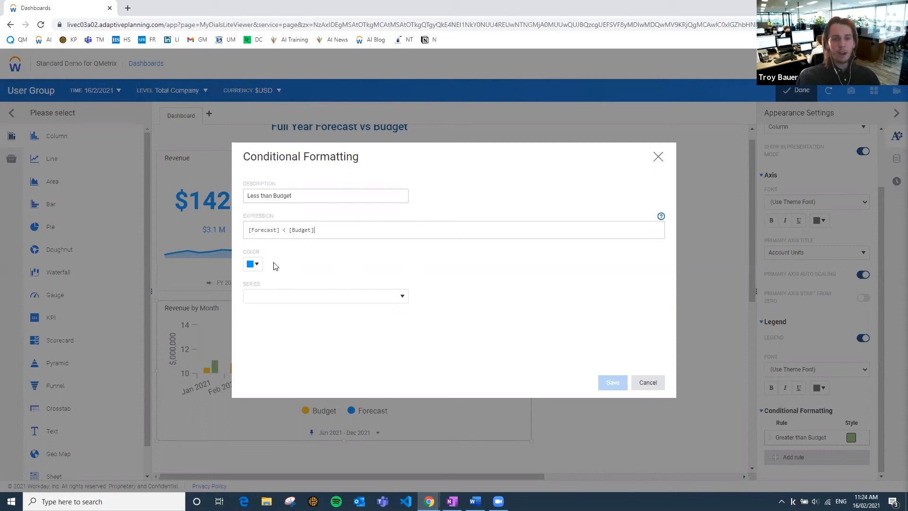
Give the Less than Budget rule a light red colour, apply it to the Forecast series and save it.
left_click(253, 264)
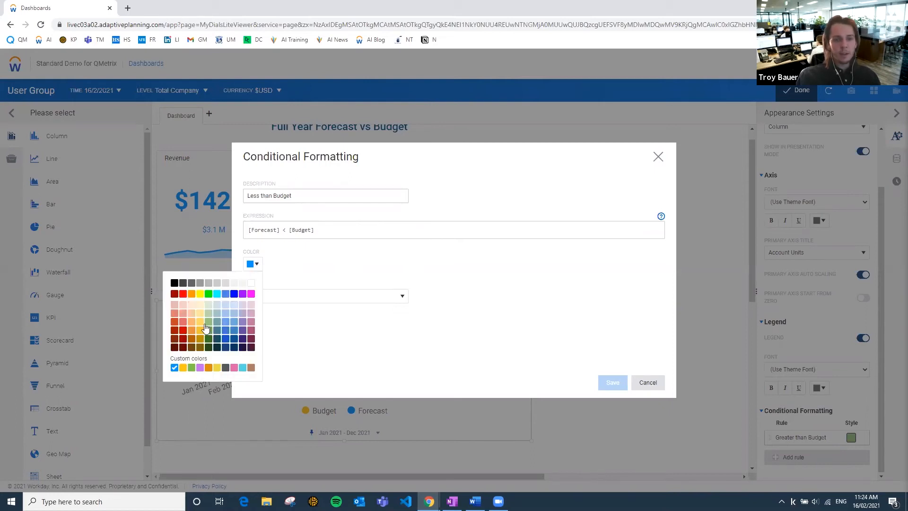
left_click(184, 322)
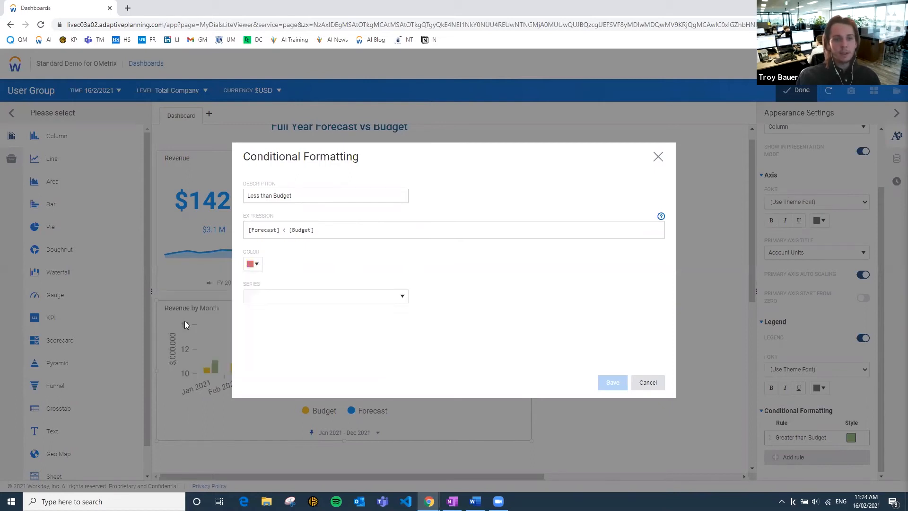
left_click(301, 299)
left_click(260, 328)
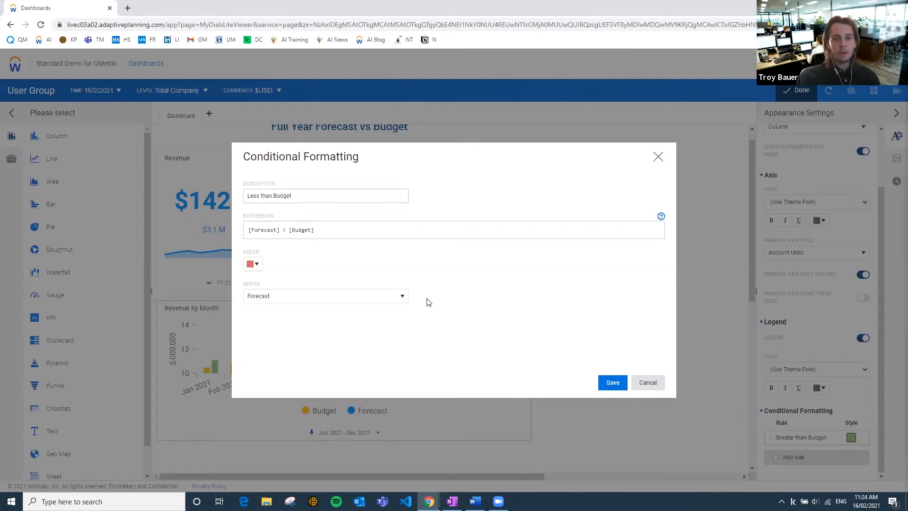
left_click(611, 385)
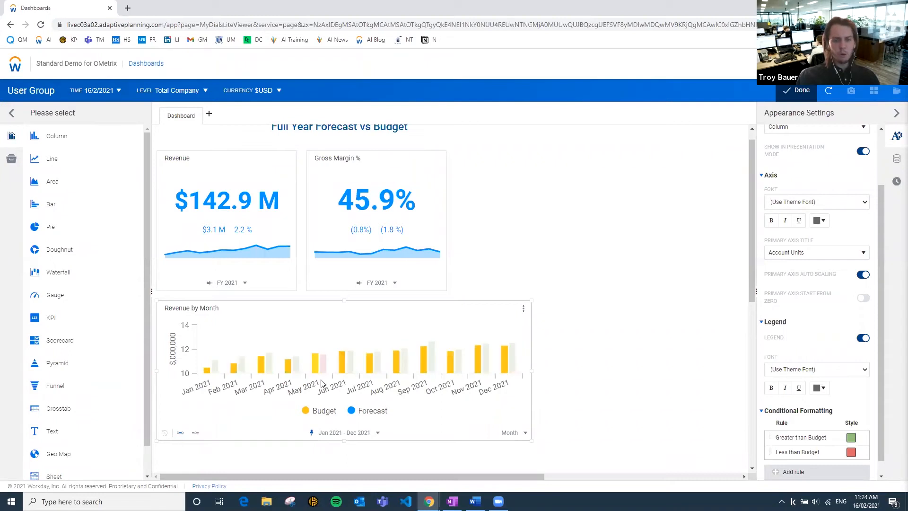
mouse_move(323, 368)
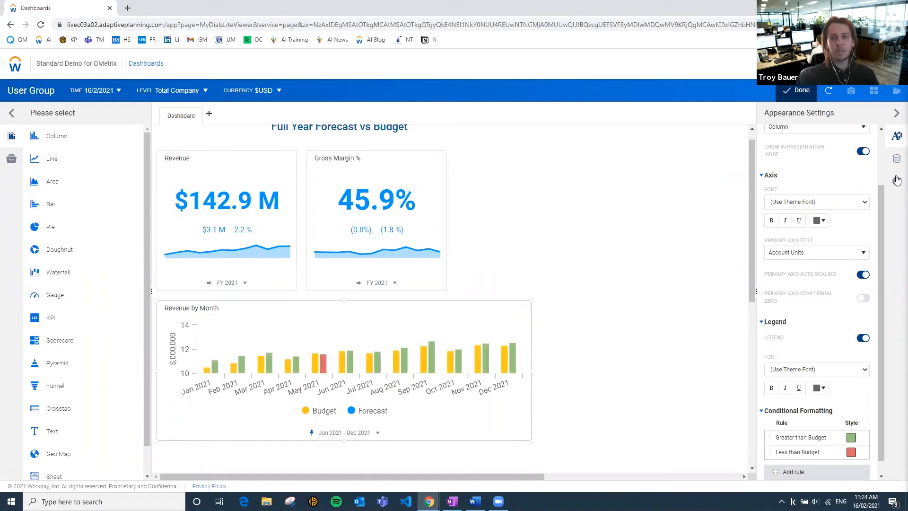
Change the colour of the Revenue by Month chart's Budget series to light grey.
left_click(897, 160)
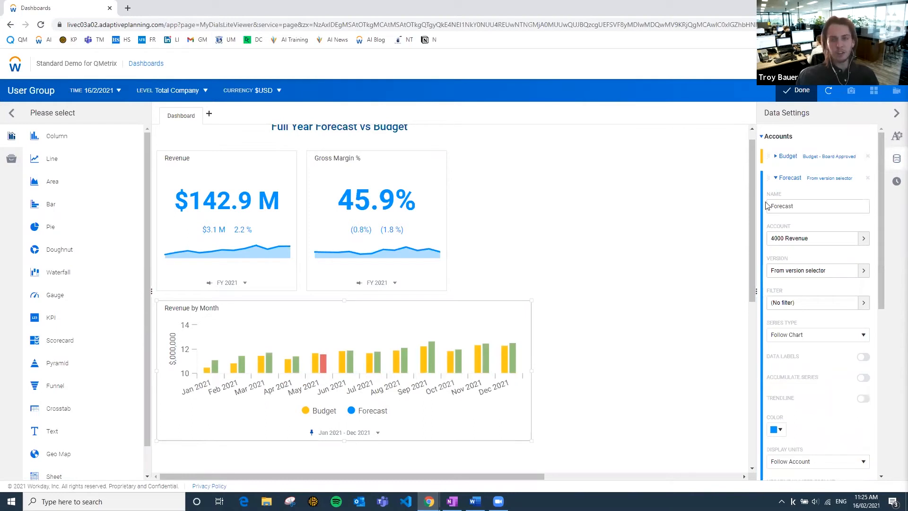
left_click(776, 178)
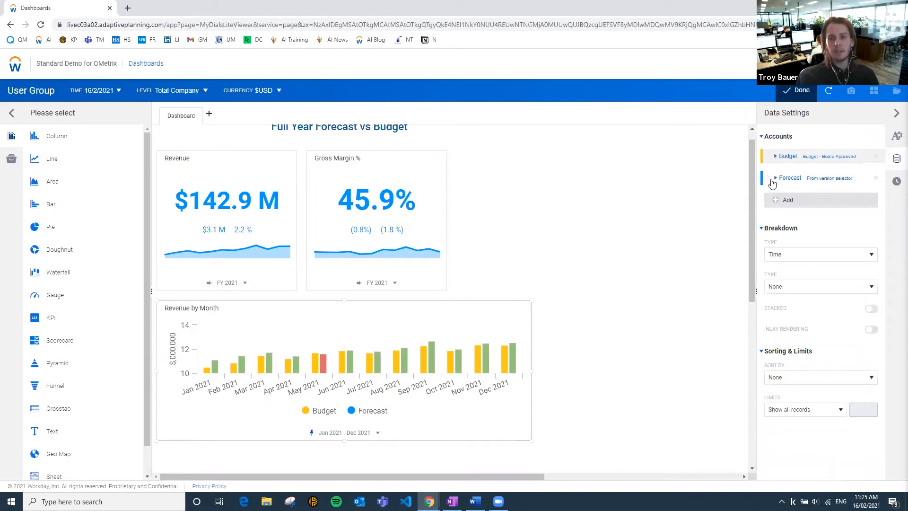
left_click(776, 157)
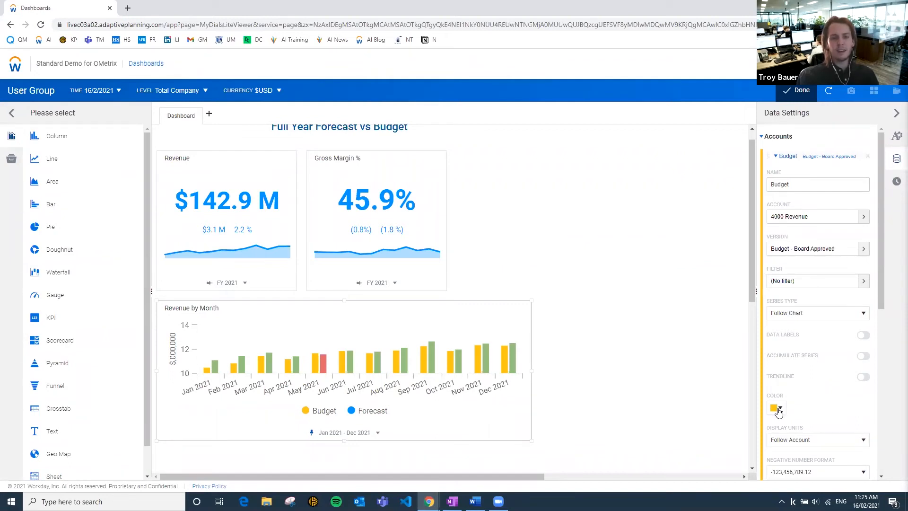
left_click(779, 409)
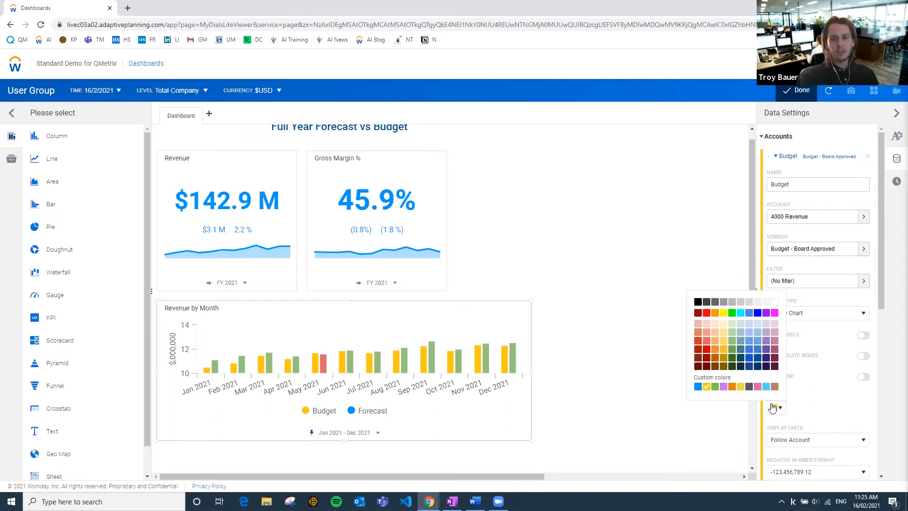
left_click(750, 302)
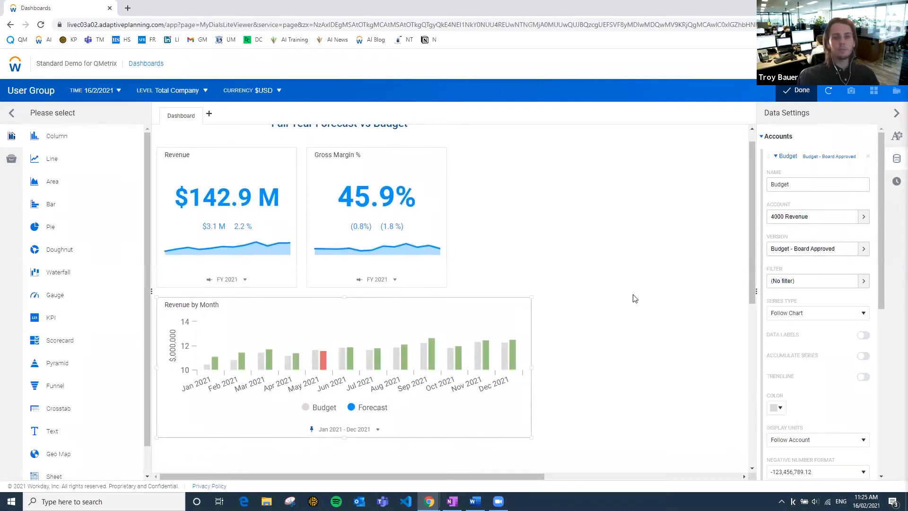
Place a waterfall chart below the Revenue by Month chart and align their left edges.
scroll(634, 299, "down", 3)
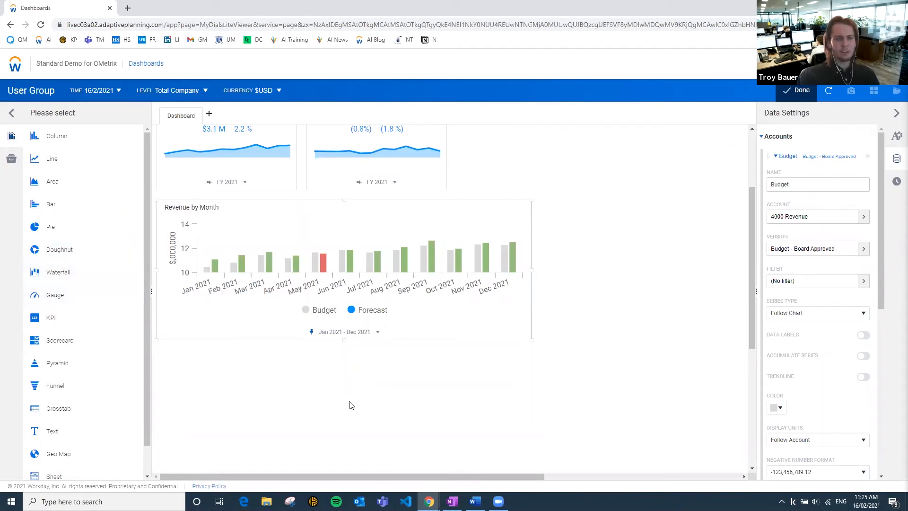
scroll(300, 399, "down", 1)
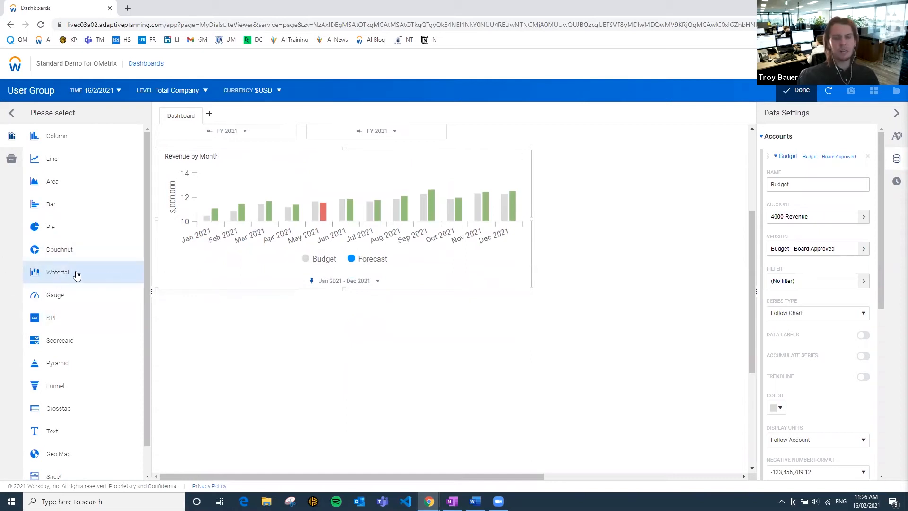
left_click_drag(53, 271, 268, 331)
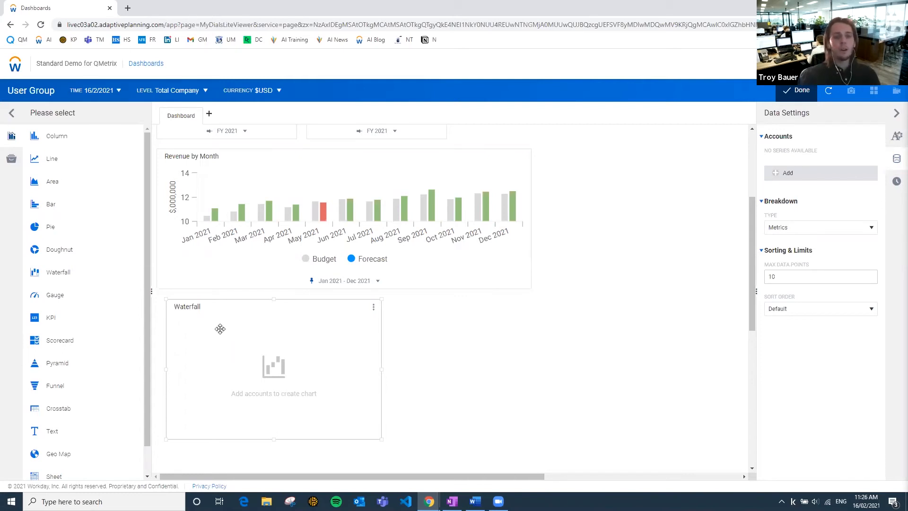
mouse_move(269, 313)
left_mouse_down()
mouse_move(260, 312)
mouse_move(263, 321)
left_mouse_up()
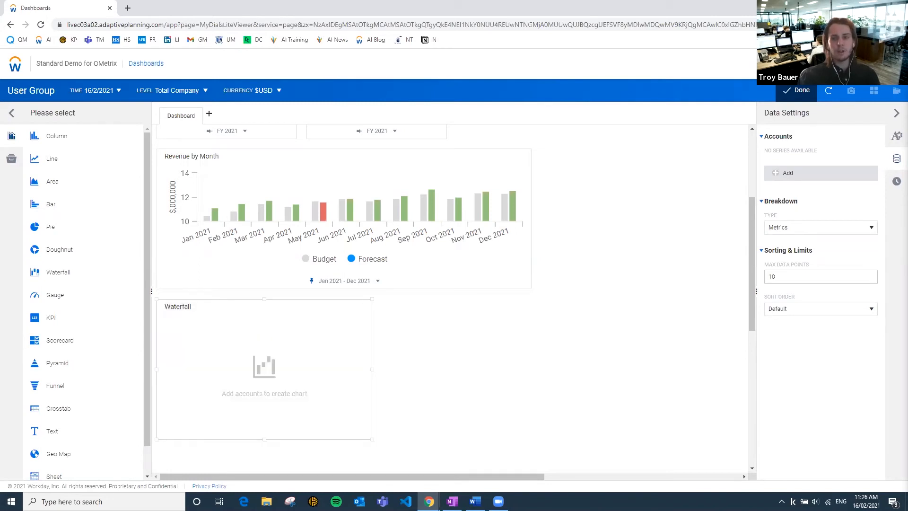
Add the 4000 Revenue GL account to the waterfall chart and widen the chart beyond the right edge of Revenue by Month.
left_click(781, 179)
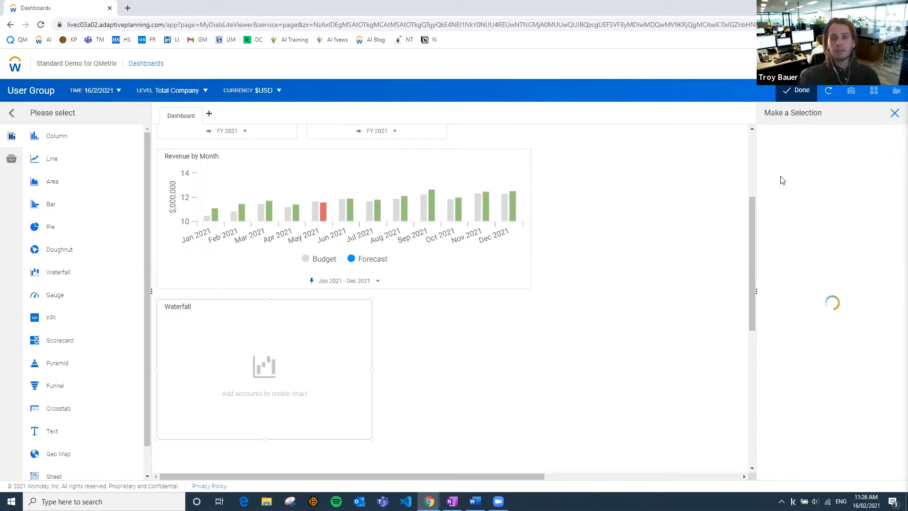
left_click(778, 168)
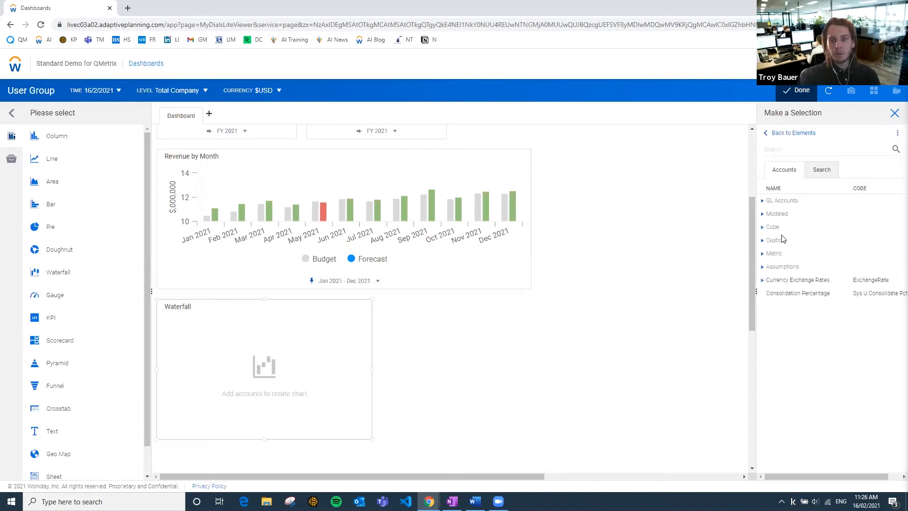
left_click(767, 203)
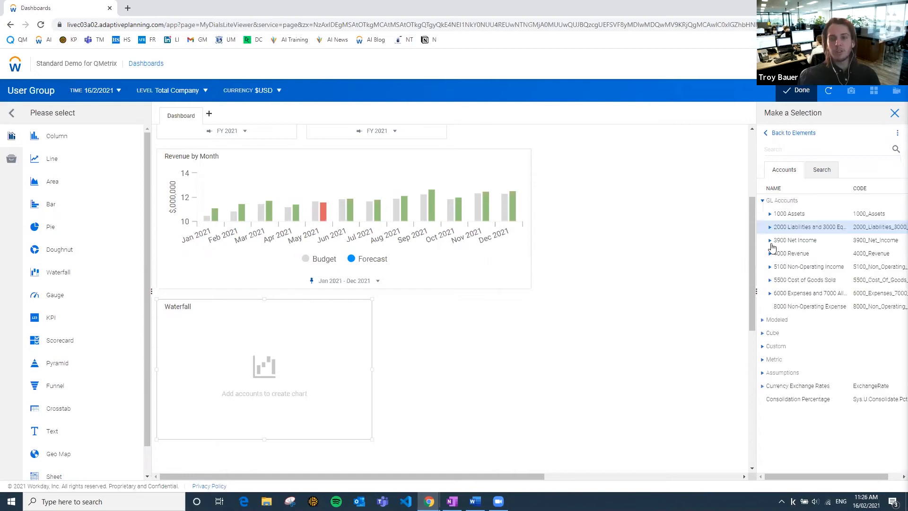
left_click(811, 256)
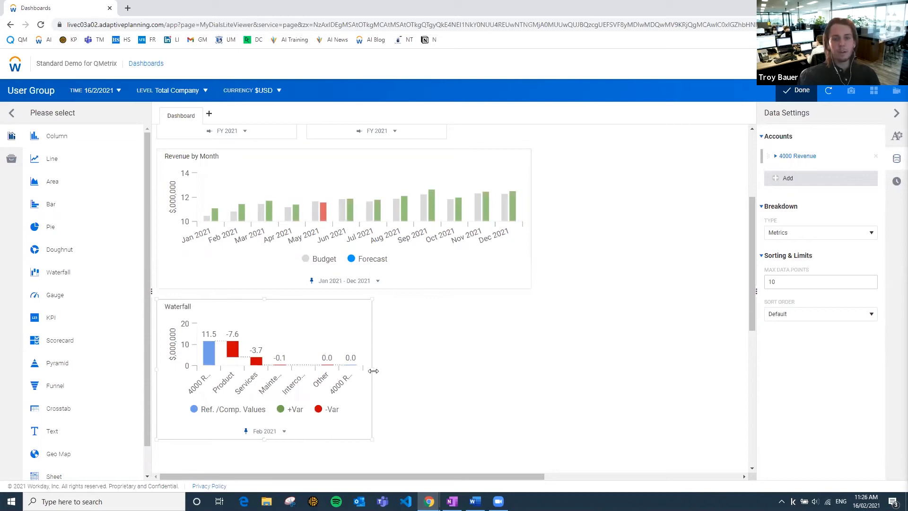
left_click_drag(373, 369, 642, 374)
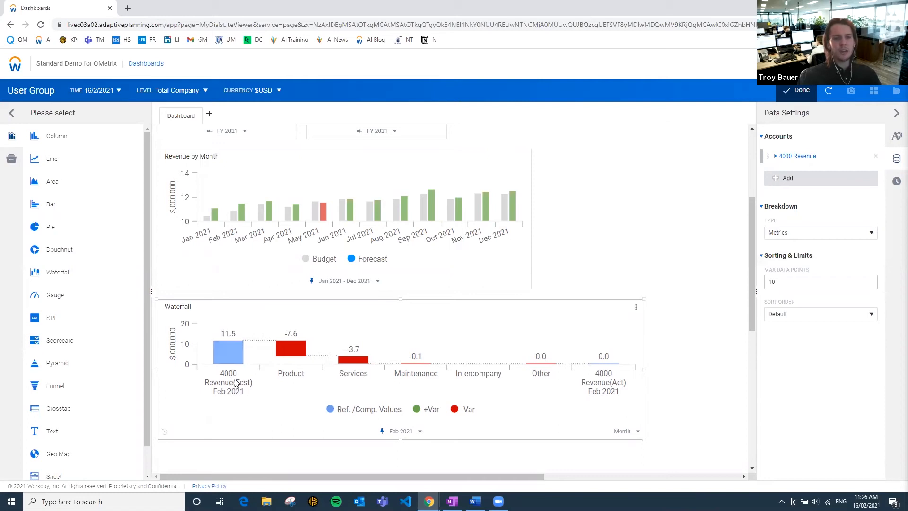
Set the version of the waterfall chart's reference value to Budget - Board Approved under Current Year.
scroll(244, 333, "up", 1)
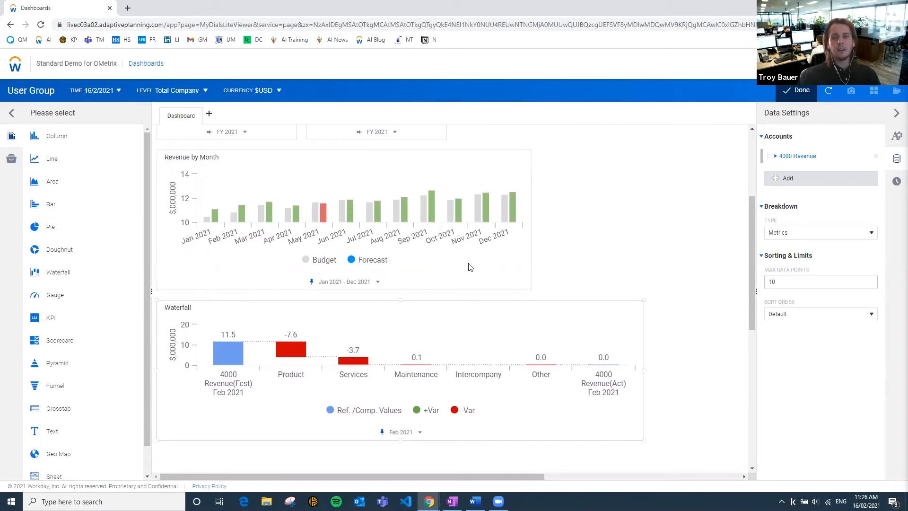
left_click(897, 137)
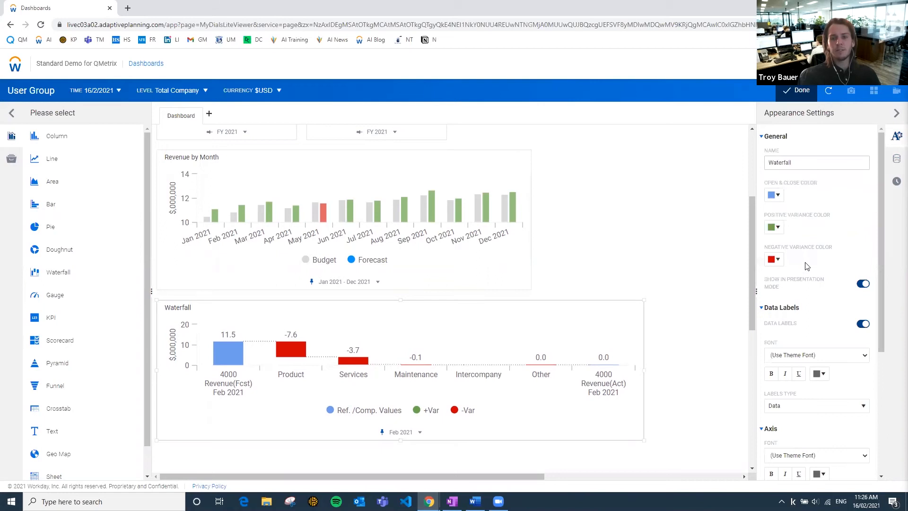
scroll(807, 267, "down", 4)
scroll(794, 427, "up", 1)
scroll(797, 391, "down", 1)
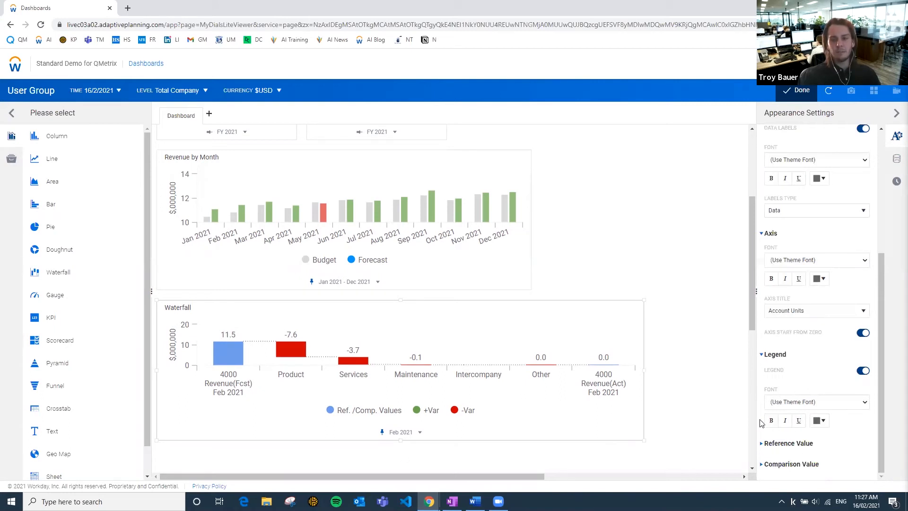
left_click(762, 445)
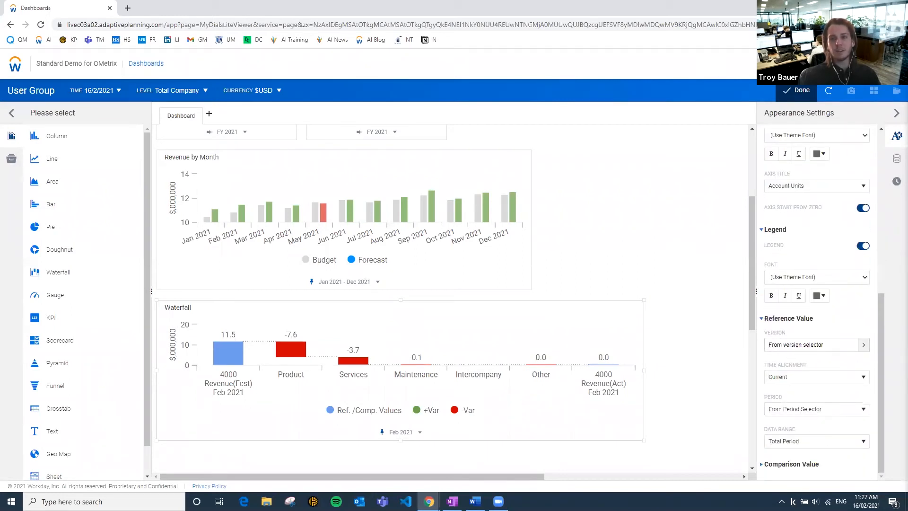
left_click(822, 345)
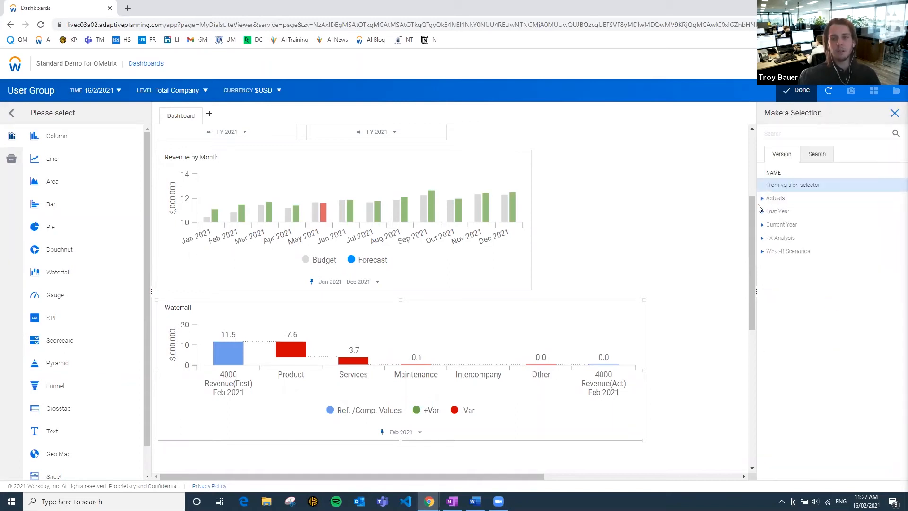
left_click(762, 229)
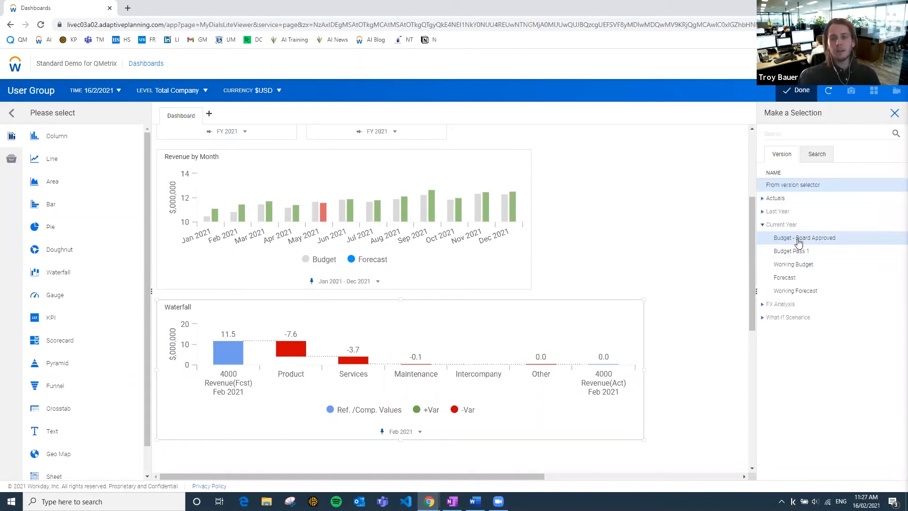
left_click(799, 240)
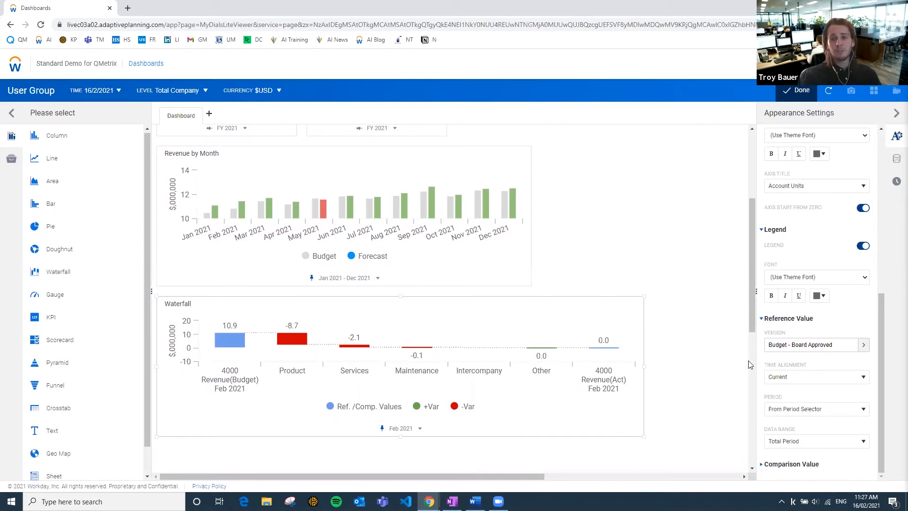
Set the version of the waterfall chart's comparison value to From version selector.
left_click(762, 319)
left_click(766, 466)
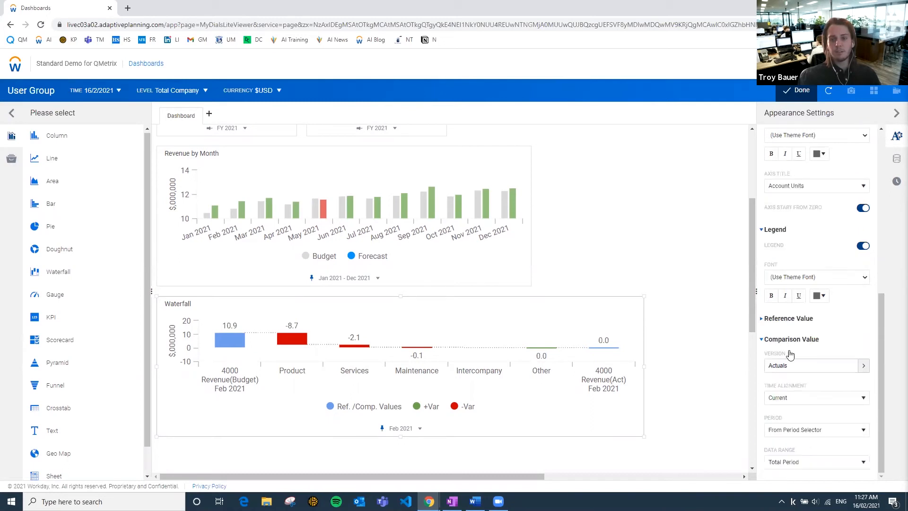
left_click(791, 371)
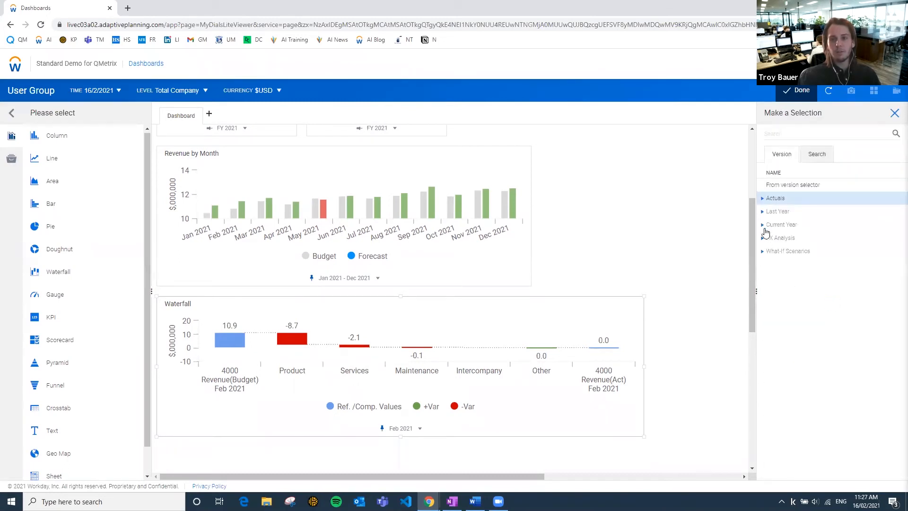
left_click(763, 226)
left_click(763, 226)
left_click(798, 186)
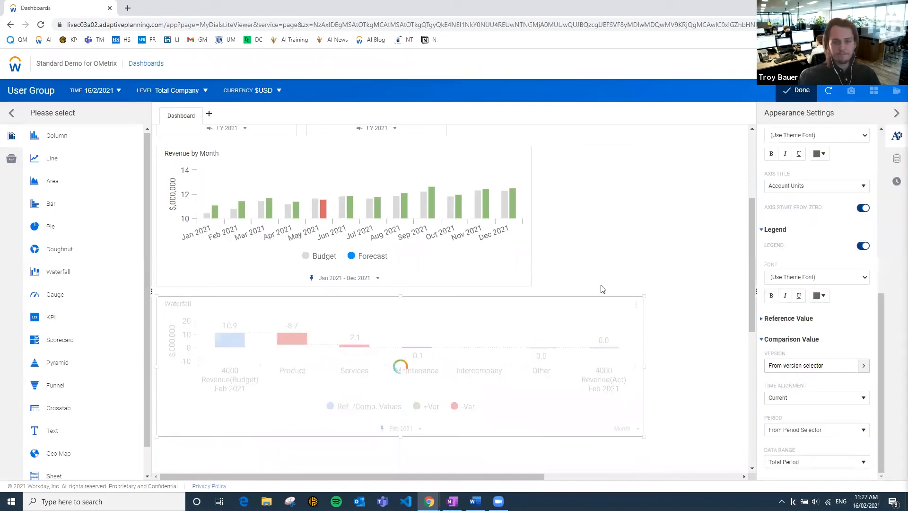
mouse_move(238, 361)
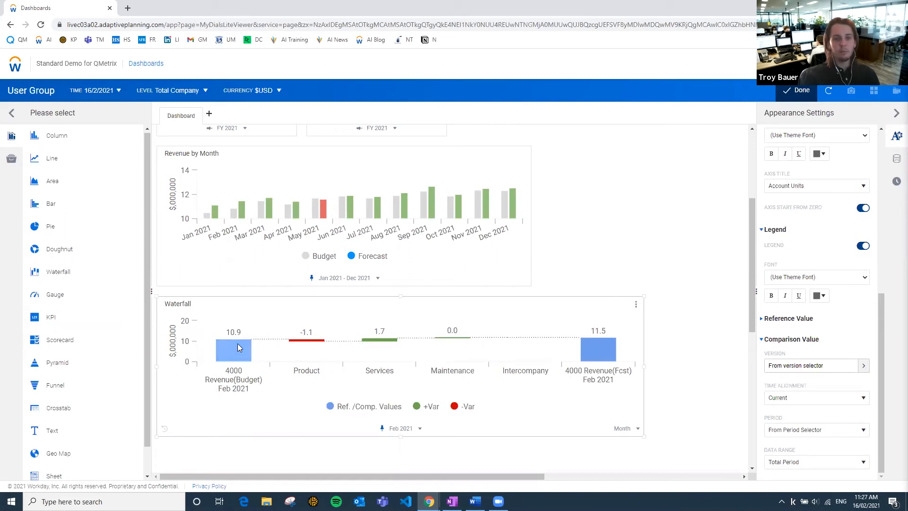
mouse_move(609, 387)
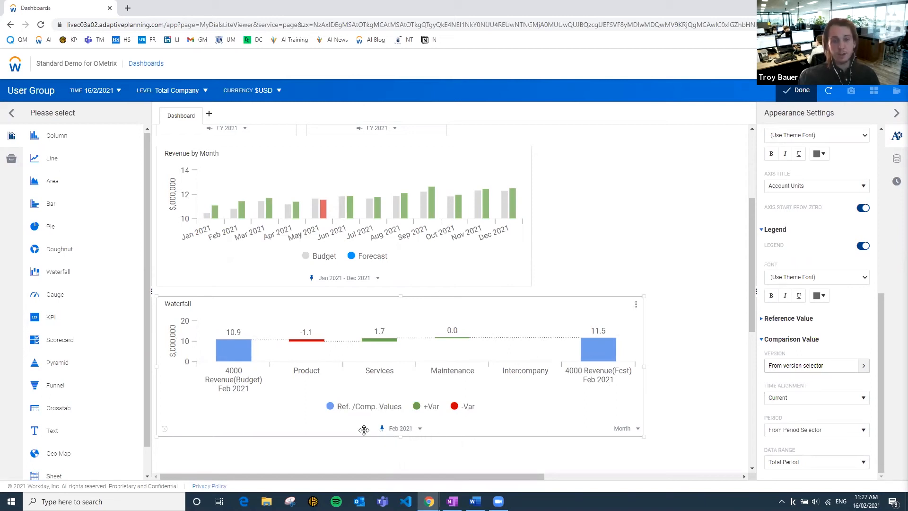
Change the waterfall chart's time stratum to Year and unpin the period so it follows the current year.
scroll(350, 275, "up", 3)
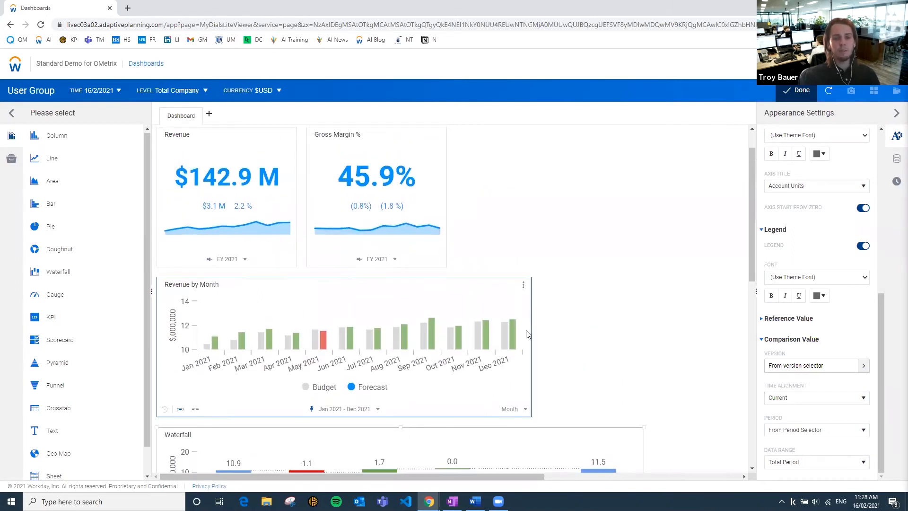
scroll(473, 290, "down", 4)
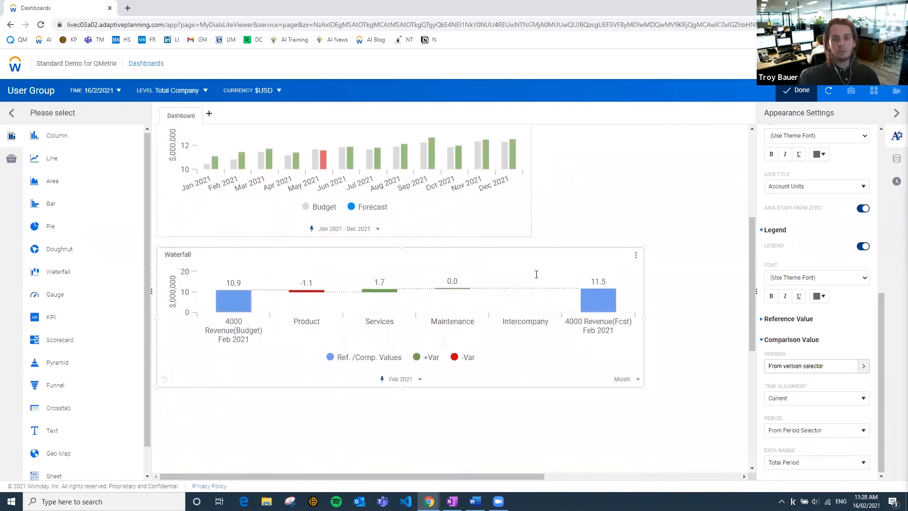
left_click(896, 183)
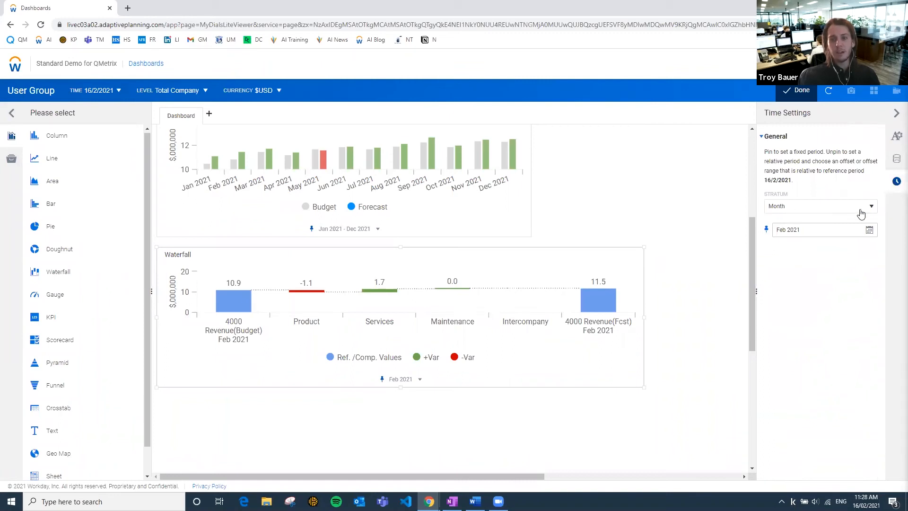
left_click(801, 209)
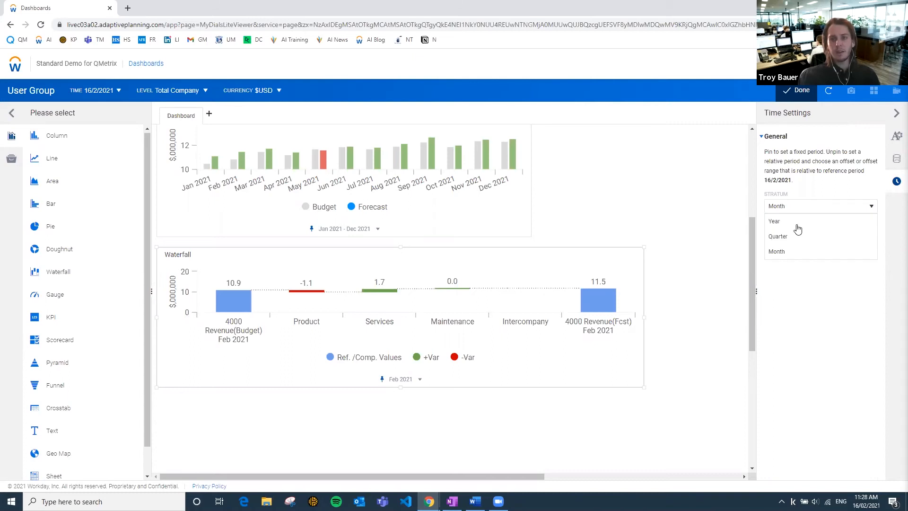
left_click(776, 223)
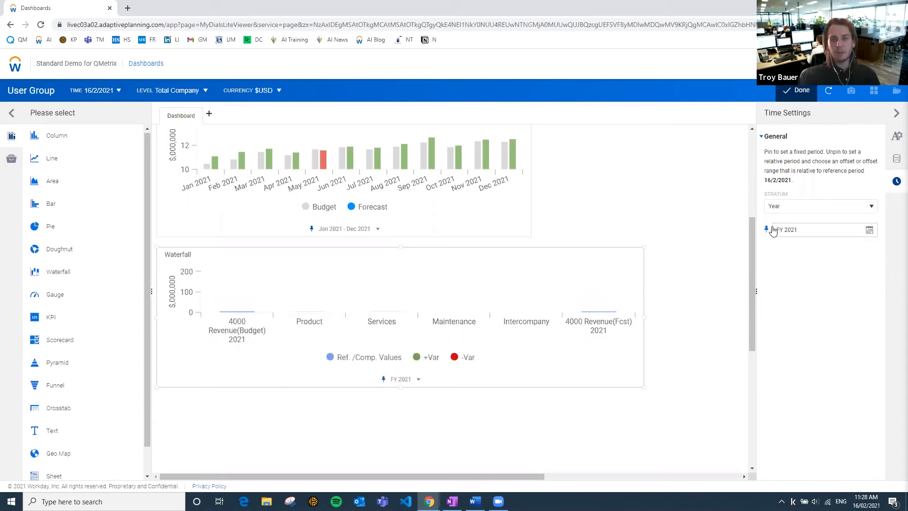
left_click(767, 231)
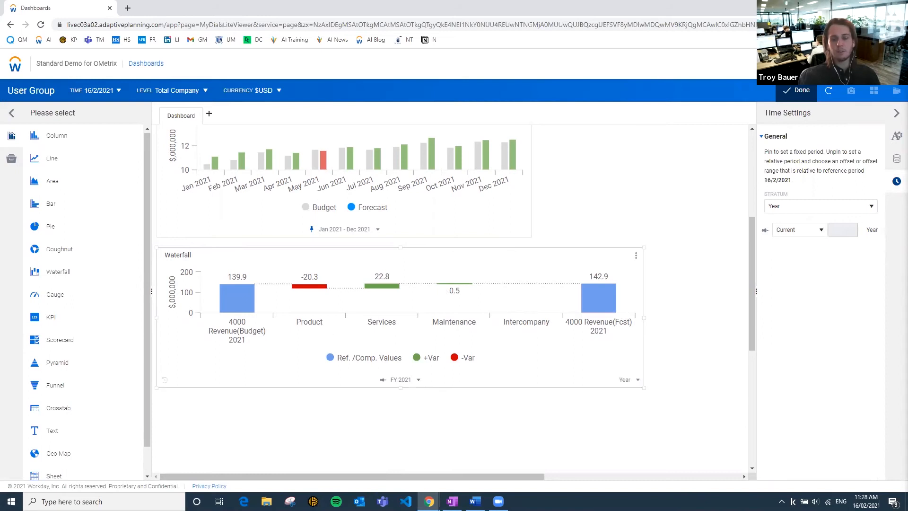
Examine the child accounts under 4000 Revenue and the breakdown types available for the waterfall chart.
left_click(897, 159)
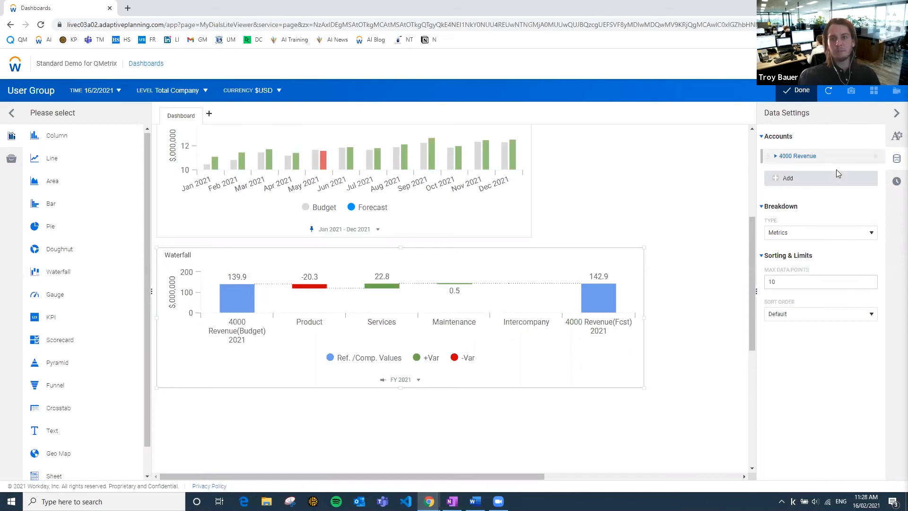
left_click(778, 159)
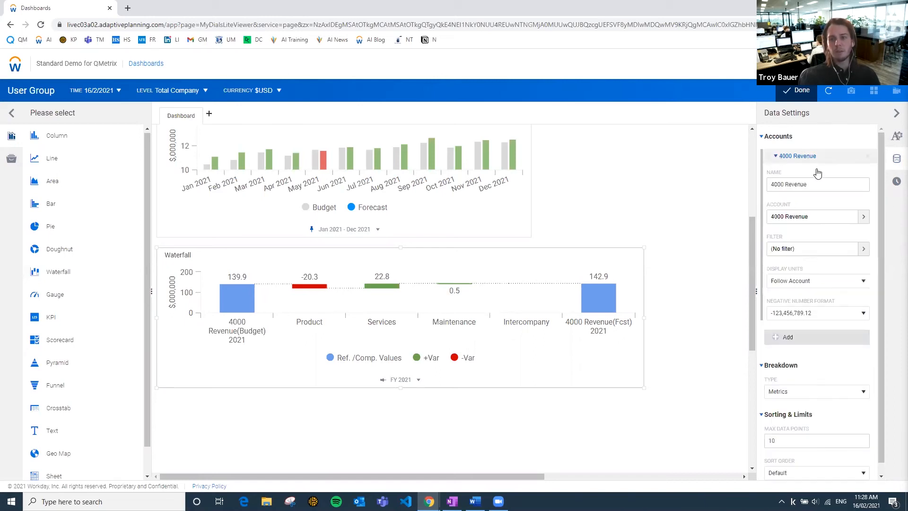
left_click(794, 218)
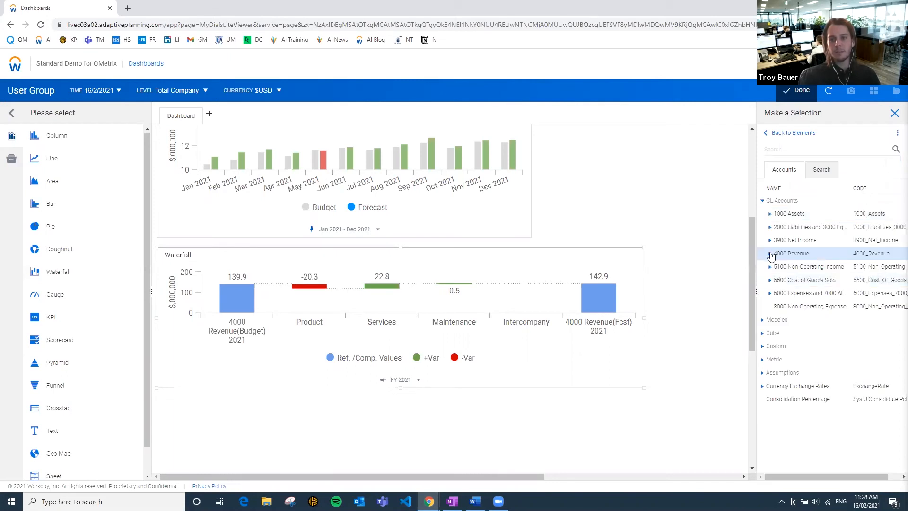
left_click(771, 255)
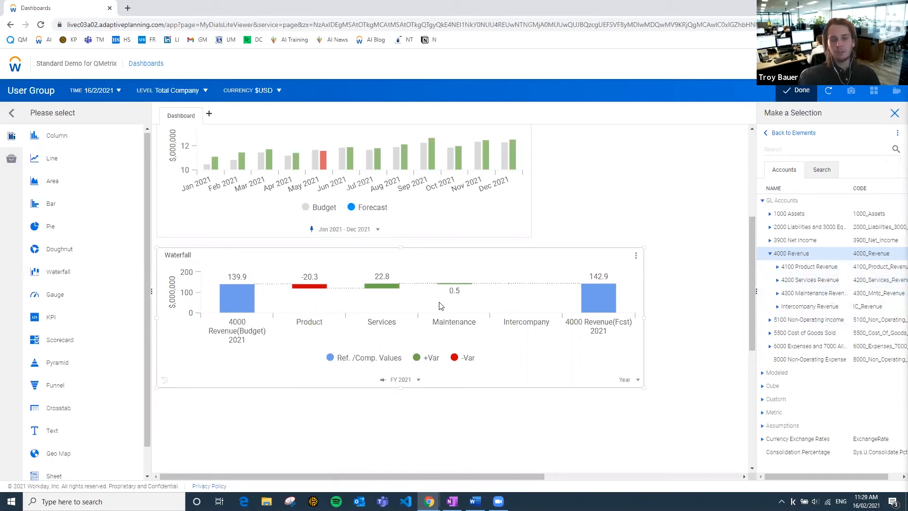
left_click(762, 201)
left_click(766, 138)
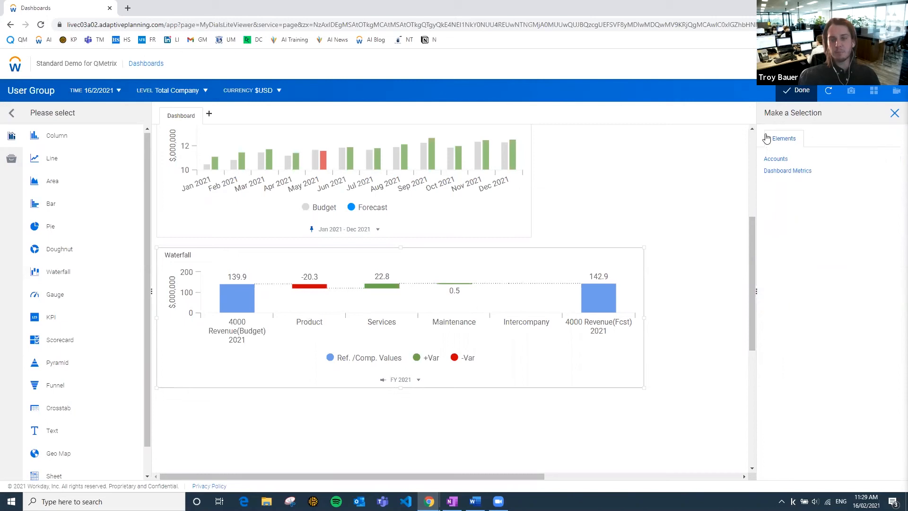
left_click(894, 114)
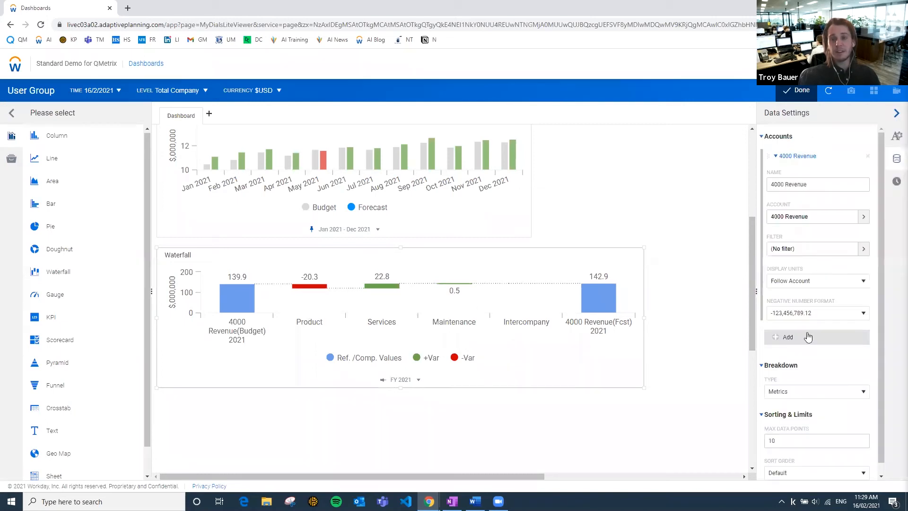
left_click(794, 396)
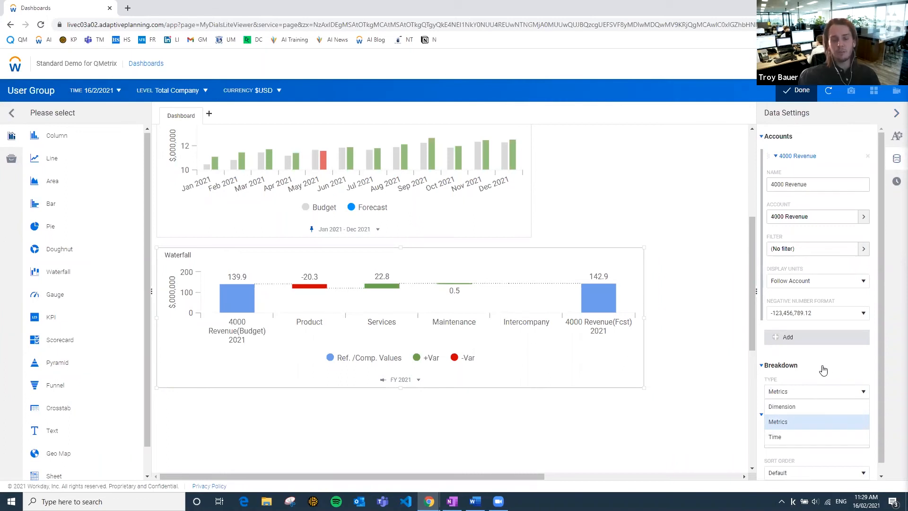
left_click(685, 351)
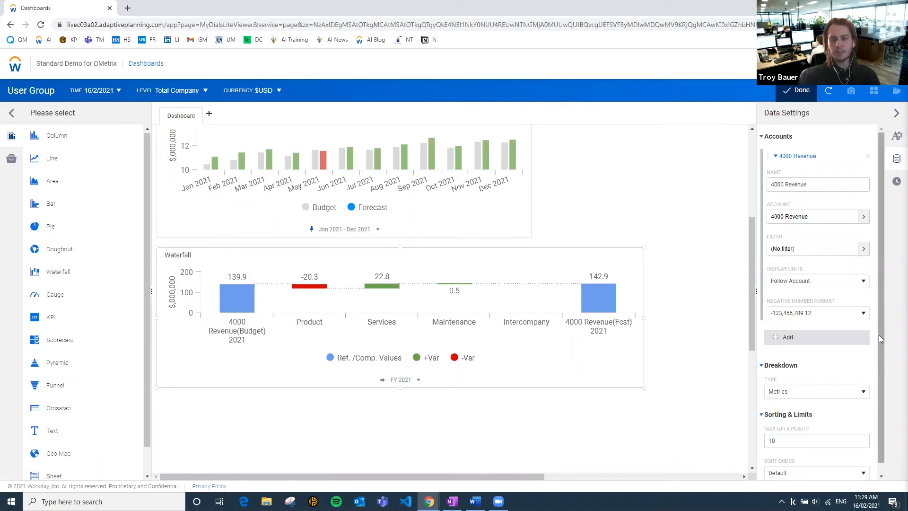
scroll(879, 334, "down", 1)
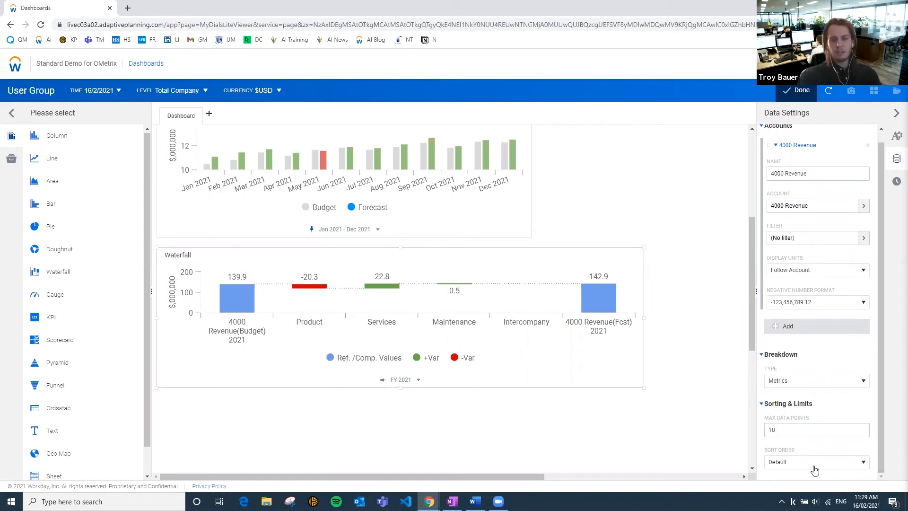
scroll(792, 260, "up", 1)
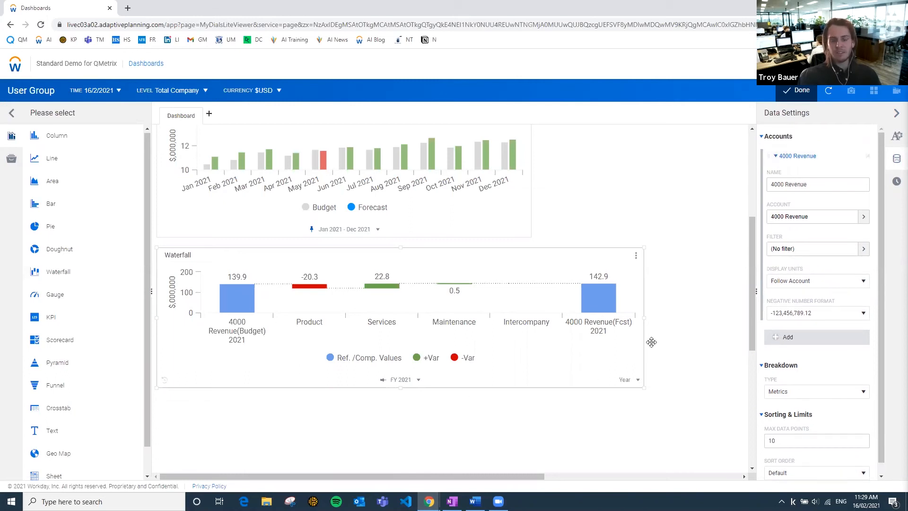
Try sorting the waterfall chart's data points from Largest Negative to Largest Positive.
scroll(838, 384, "down", 1)
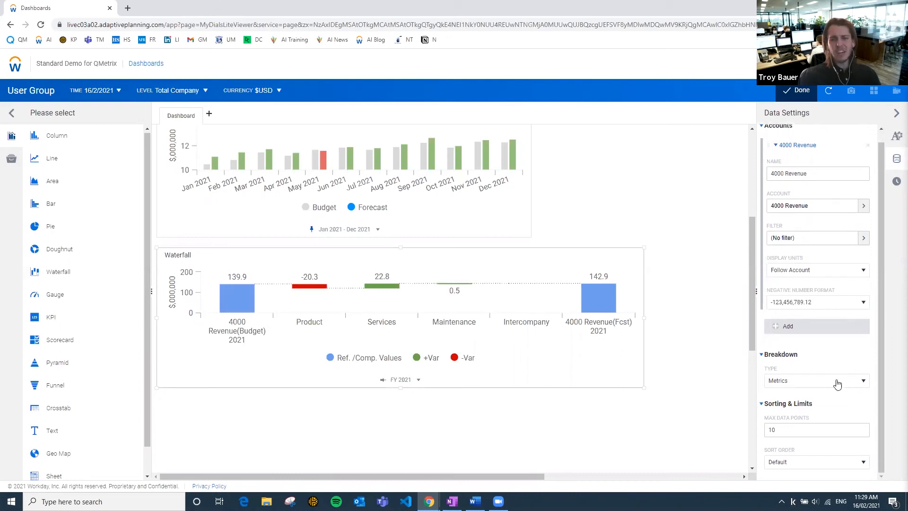
left_click(796, 465)
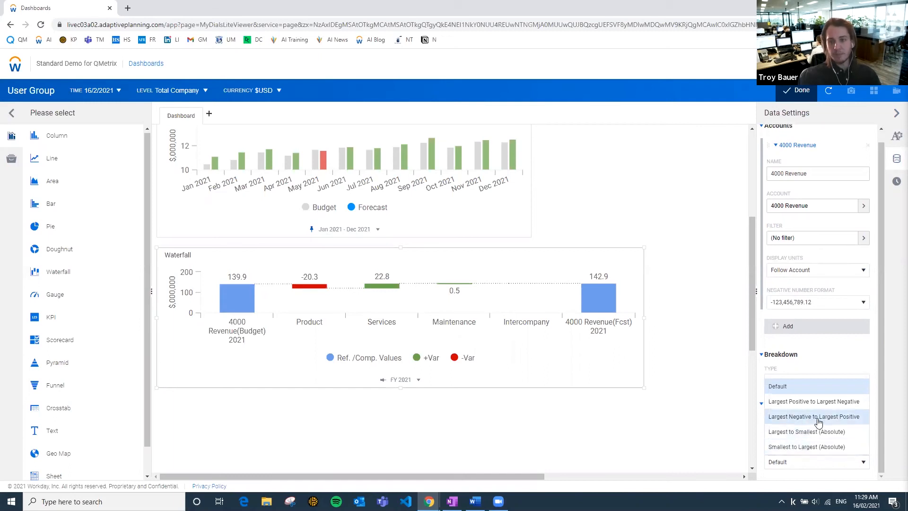
left_click(818, 421)
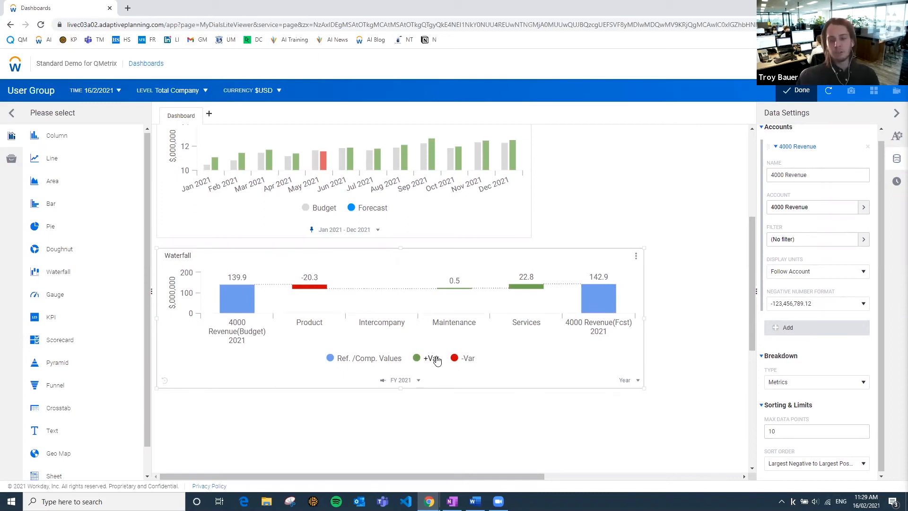
Sort the waterfall chart Largest to Smallest (Absolute) and limit it to a maximum of 2 data points.
left_click(826, 464)
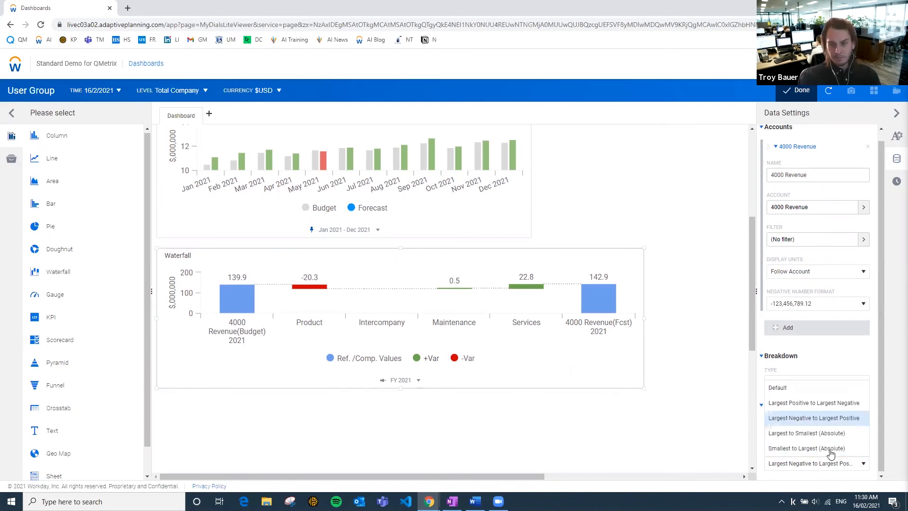
left_click(809, 435)
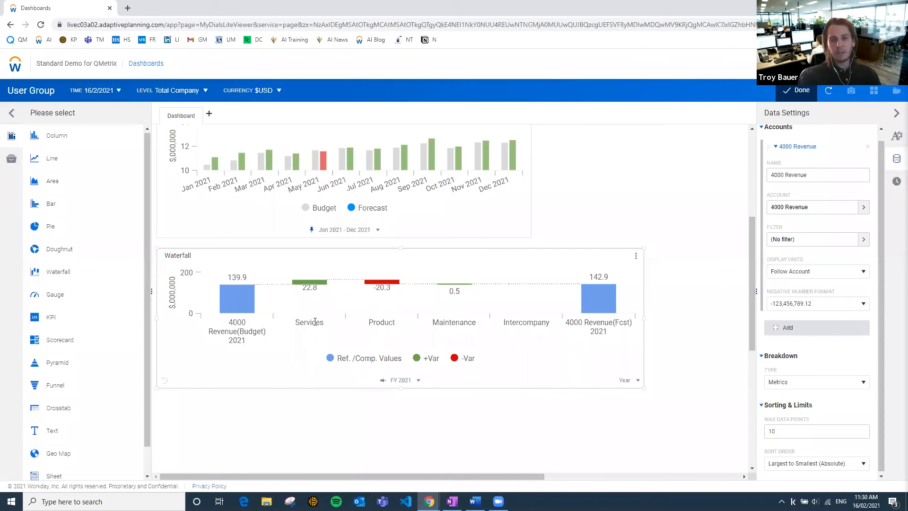
double_click(771, 432)
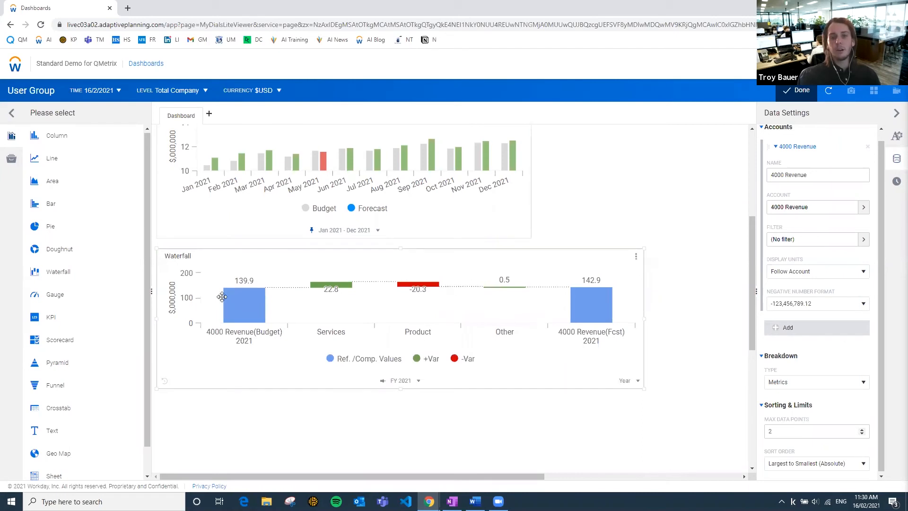
mouse_move(260, 295)
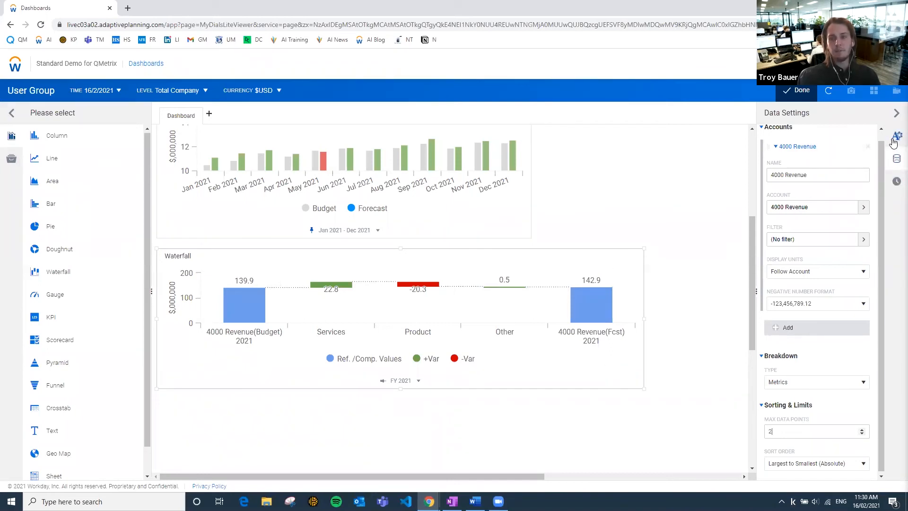
Rename the waterfall chart to "Revenue: Budget --> Forecast".
left_click(895, 139)
scroll(813, 217, "up", 5)
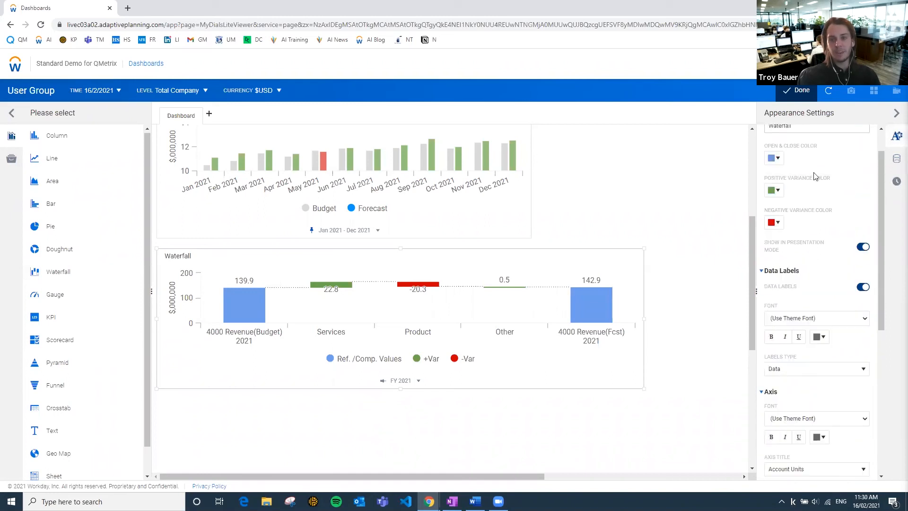
double_click(814, 164)
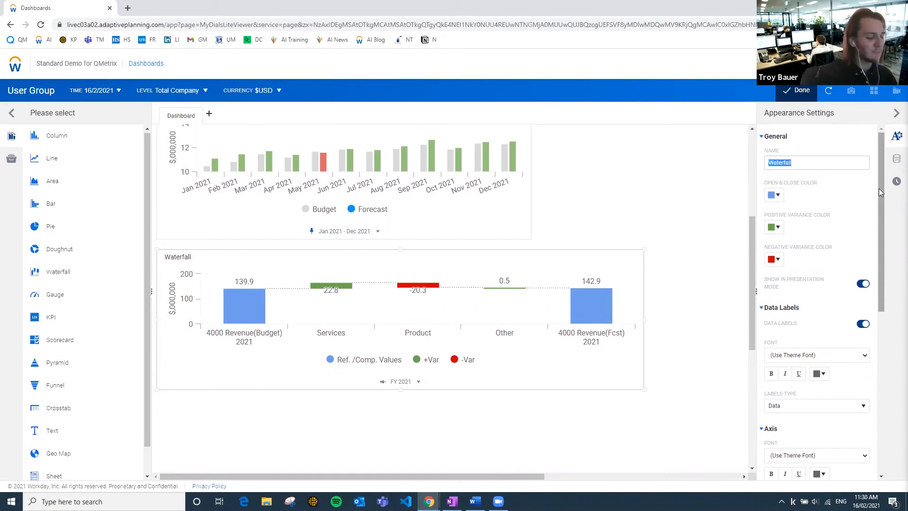
type("Re")
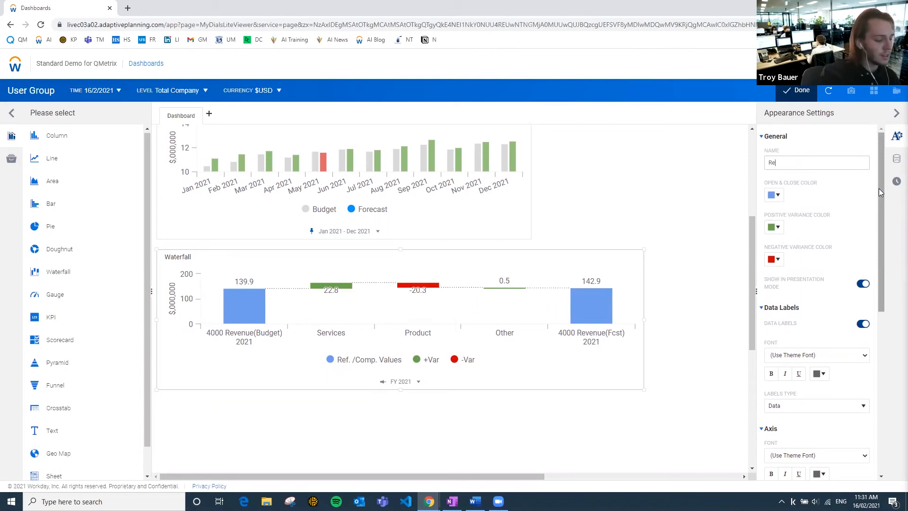
type("venue: B")
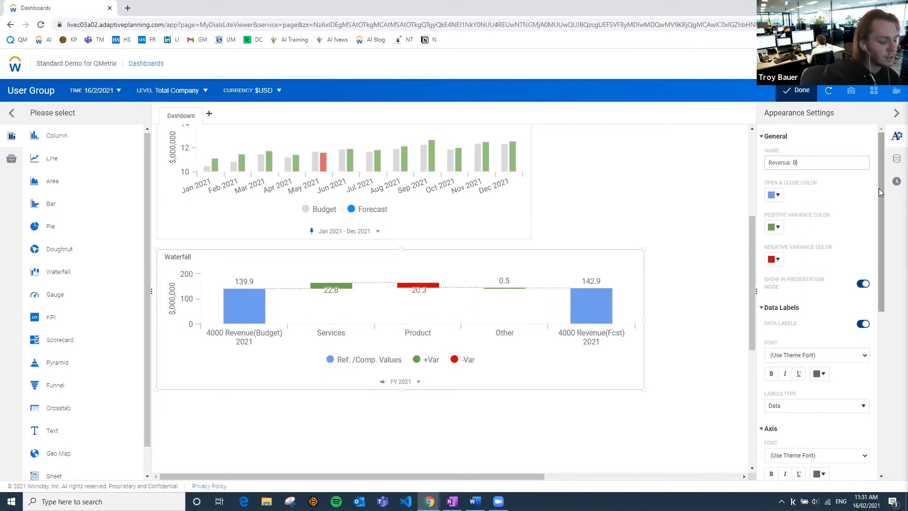
type("udget --> For")
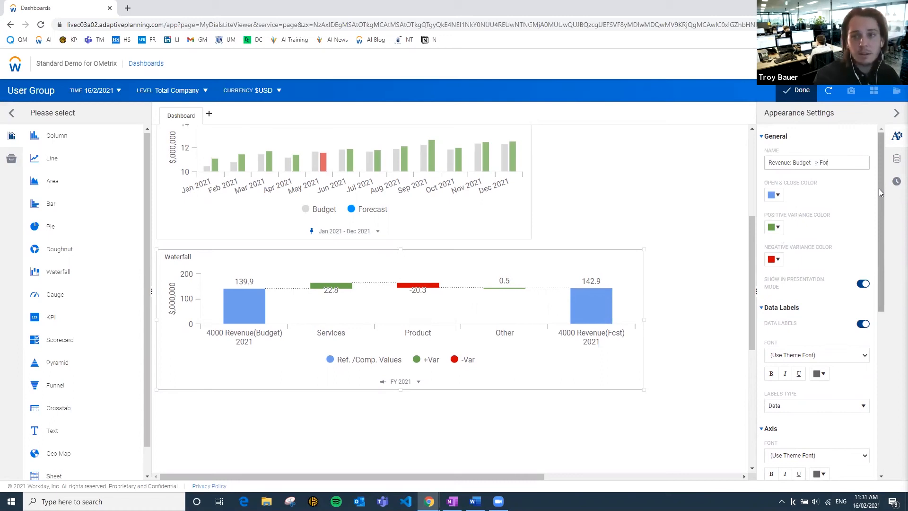
type("ecast")
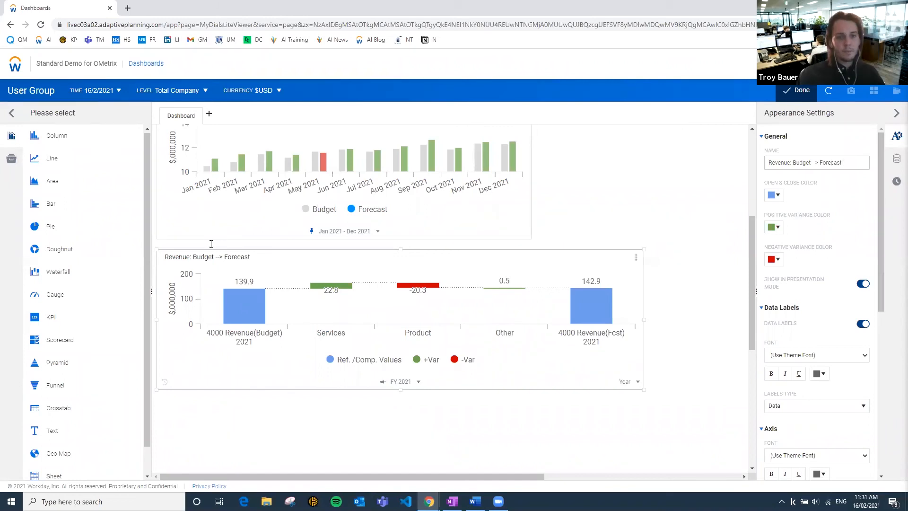
Make the waterfall chart taller and stop its axis from starting at zero.
mouse_move(232, 311)
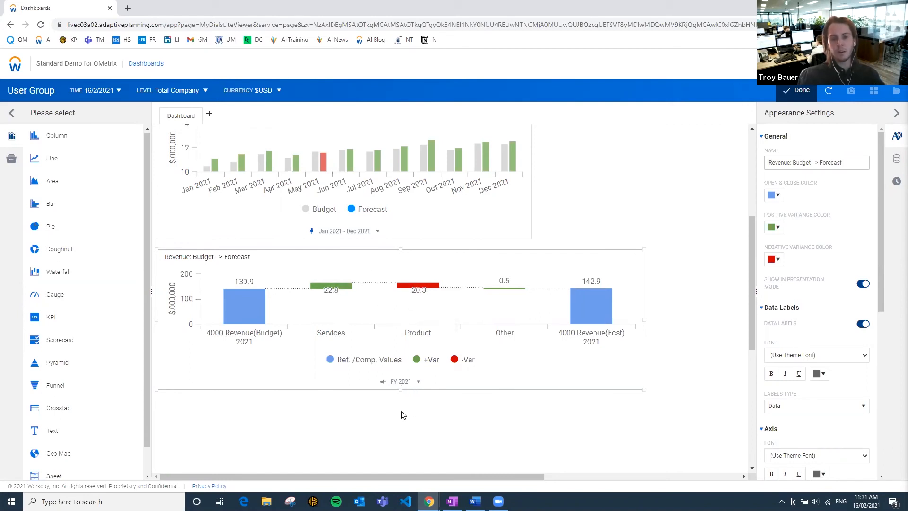
left_click_drag(400, 390, 402, 419)
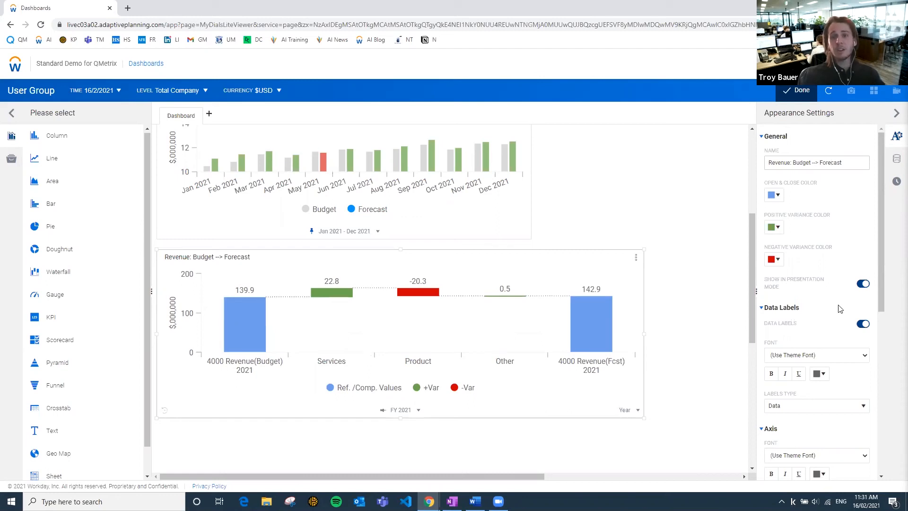
left_click_drag(883, 305, 895, 452)
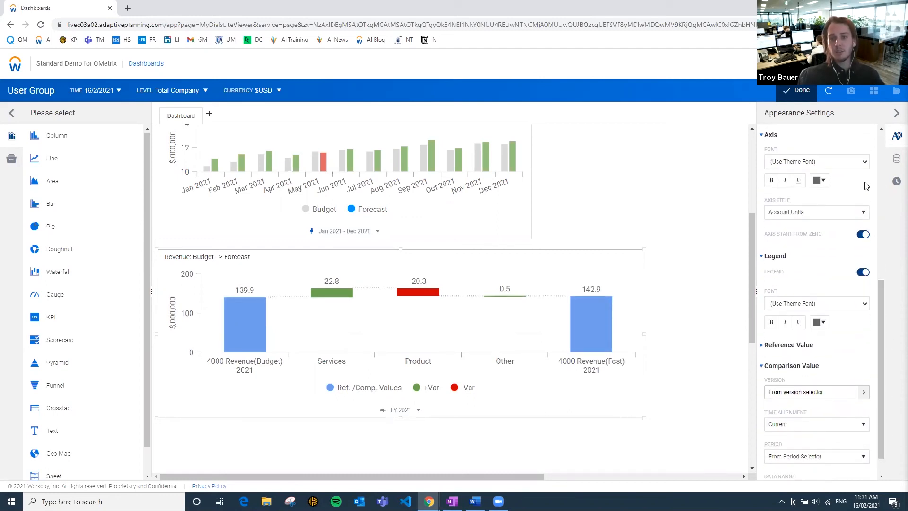
left_click(861, 237)
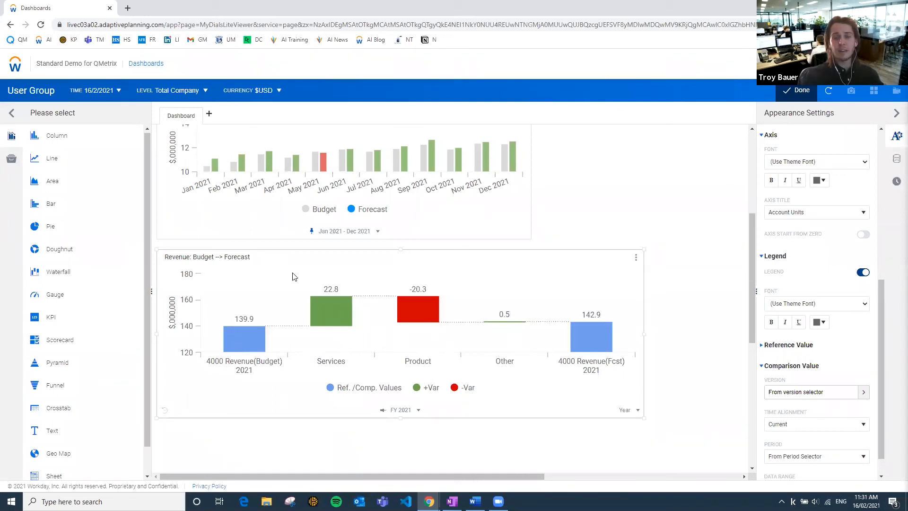
Review the KPI, monthly revenue and waterfall charts together, comparing their layout and variance colors.
scroll(517, 347, "up", 1)
scroll(578, 335, "down", 6)
scroll(577, 336, "up", 10)
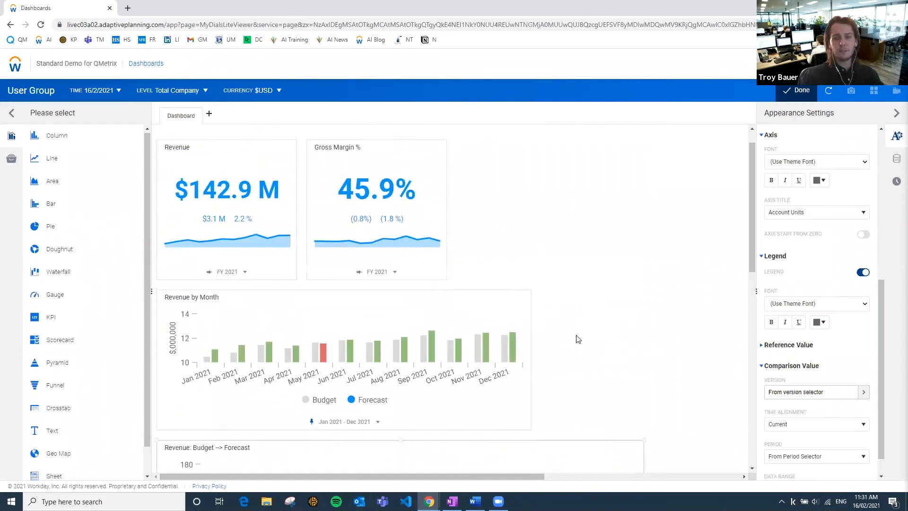
scroll(571, 334, "down", 2)
scroll(544, 317, "down", 3)
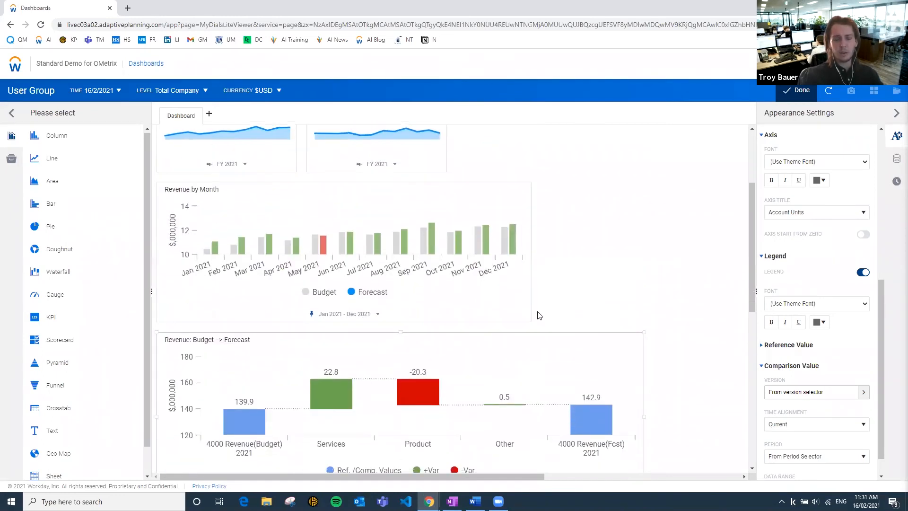
scroll(418, 454, "up", 1)
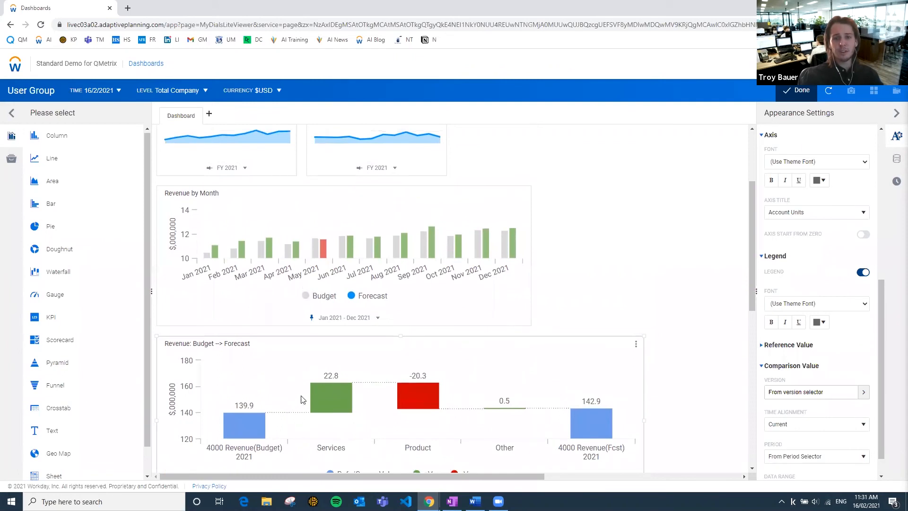
scroll(864, 156, "up", 1)
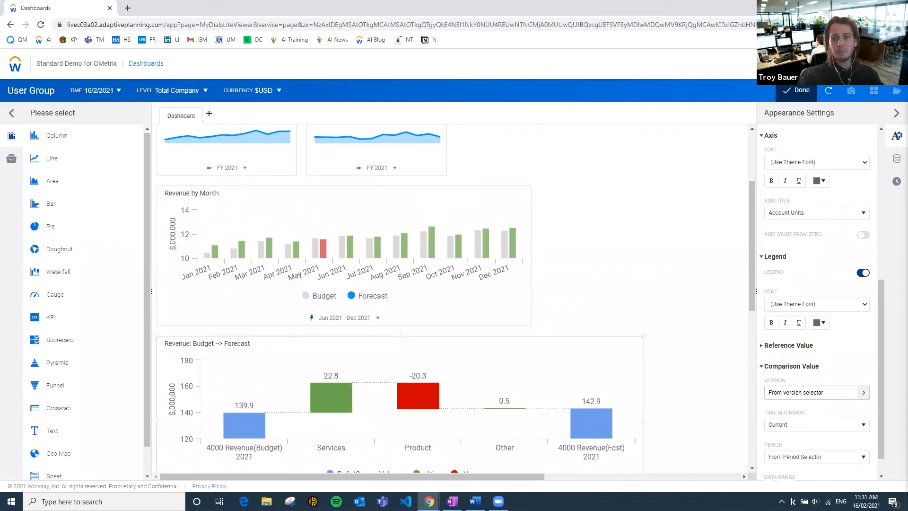
scroll(868, 317, "up", 1)
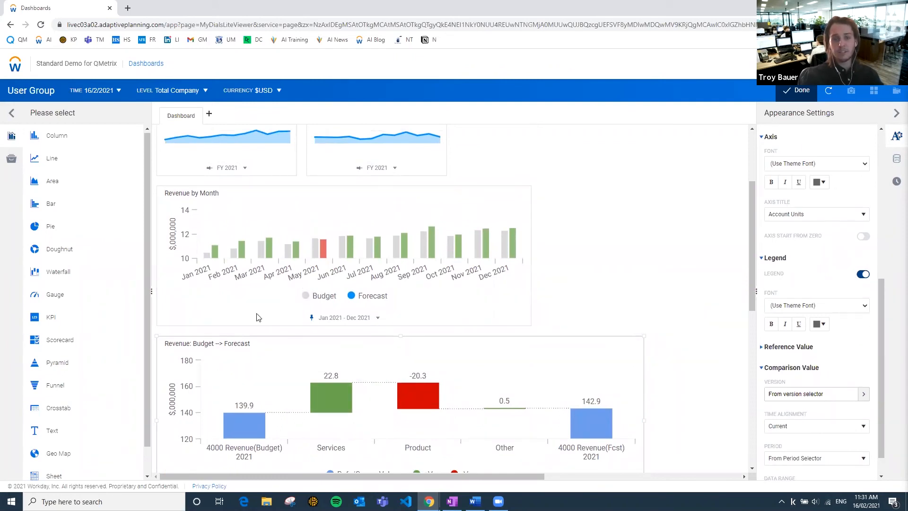
Set the waterfall chart's positive variance color to a lighter green and its negative variance color to a lighter red.
scroll(270, 248, "up", 1)
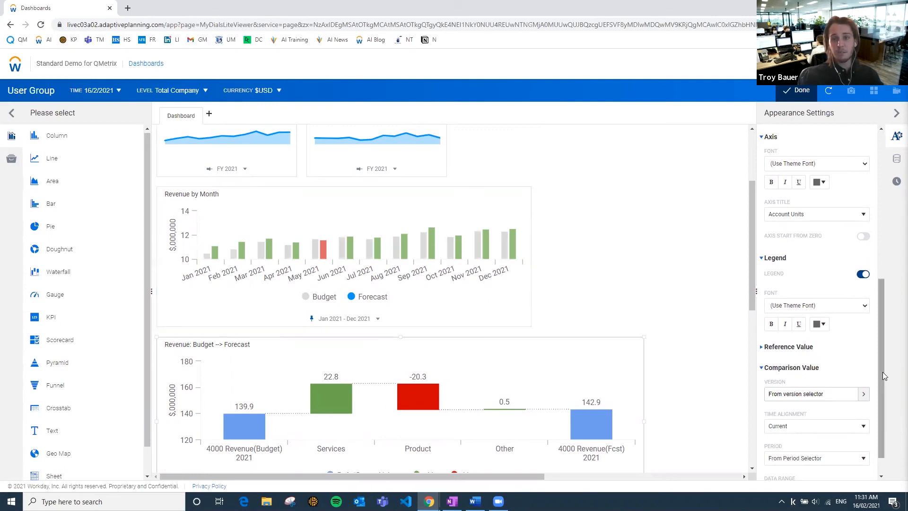
scroll(876, 171, "up", 6)
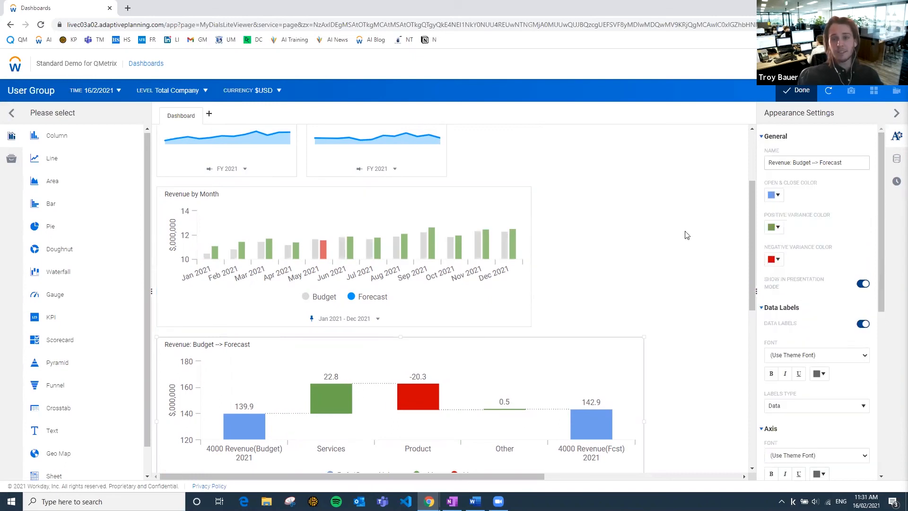
left_click(776, 227)
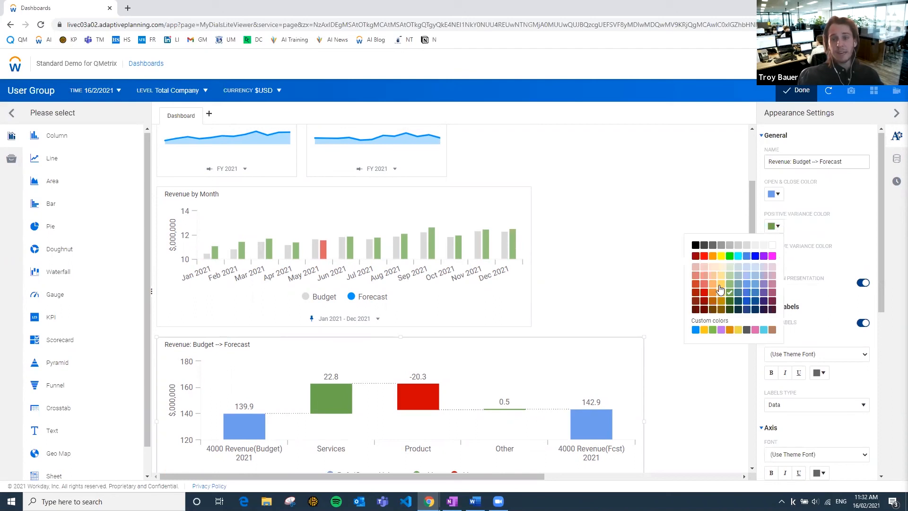
left_click(730, 289)
left_click(771, 258)
left_click(705, 316)
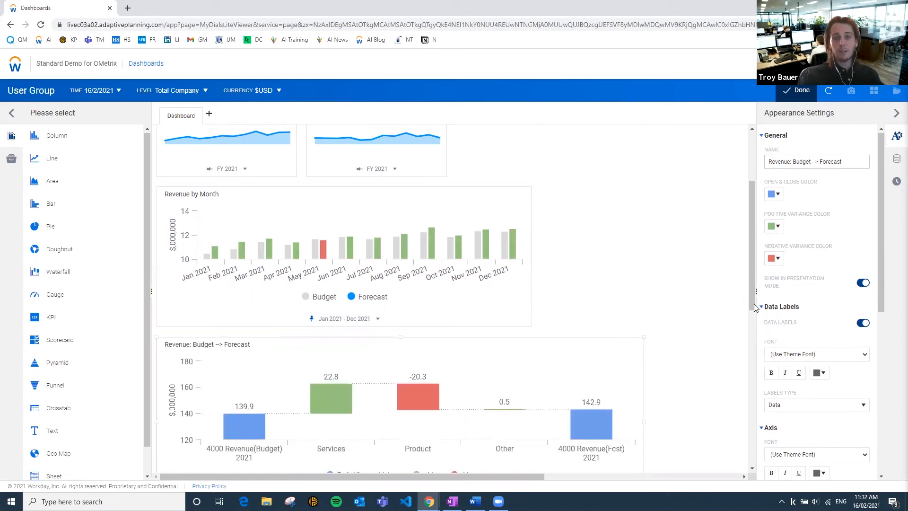
Examine the finished dashboard from the Full Year Forecast vs Budget title down to the revenue waterfall chart.
mouse_move(752, 251)
left_mouse_down()
mouse_move(747, 273)
mouse_move(753, 233)
mouse_move(753, 247)
left_mouse_up()
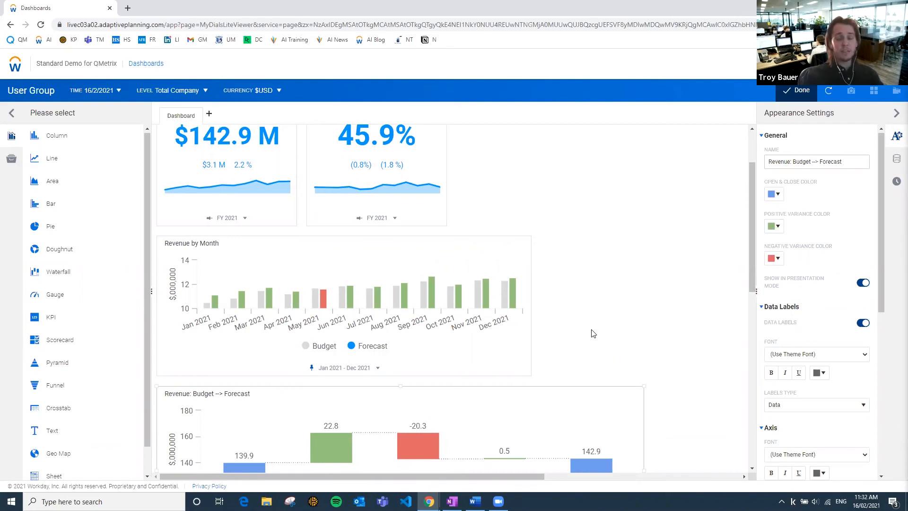
scroll(589, 339, "down", 1)
scroll(591, 339, "down", 1)
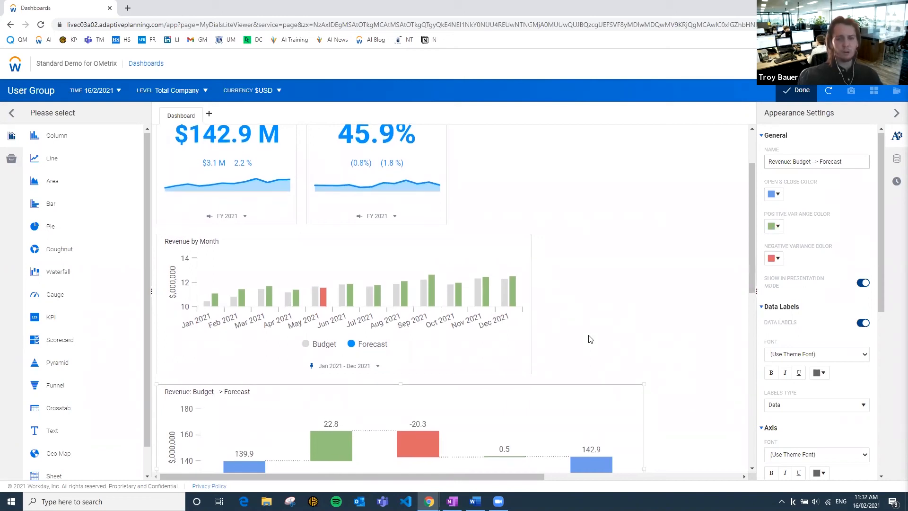
scroll(578, 341, "down", 1)
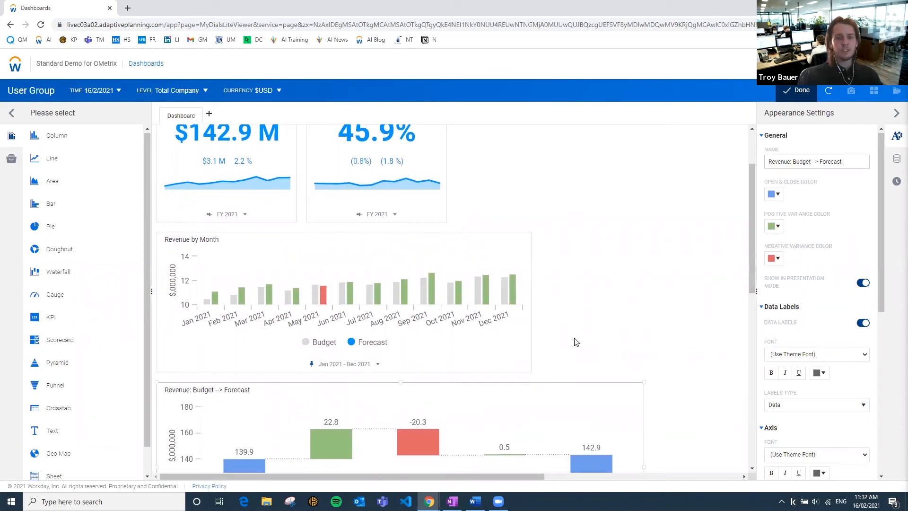
scroll(389, 341, "up", 3)
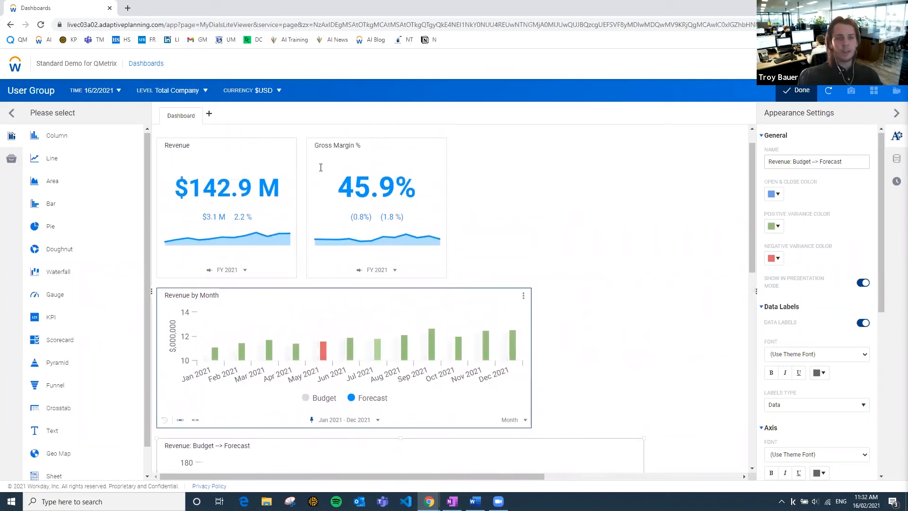
scroll(389, 340, "up", 2)
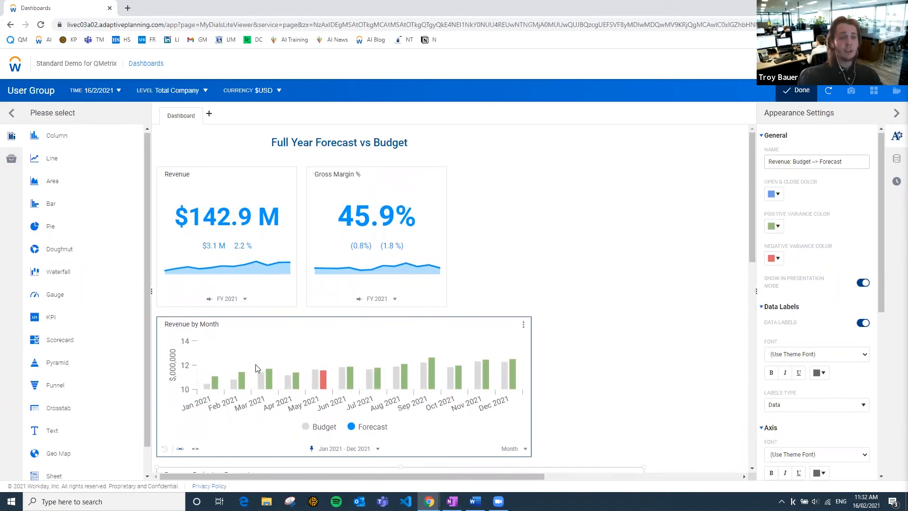
scroll(584, 335, "down", 5)
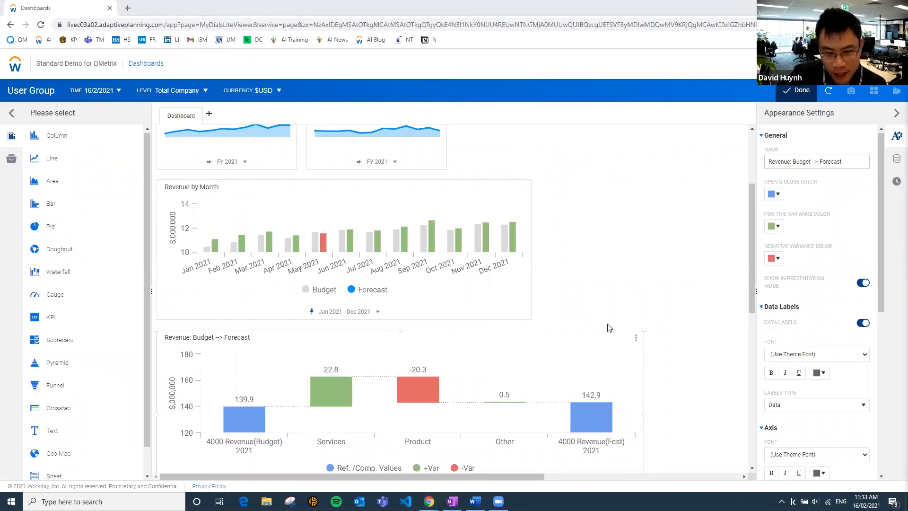
mouse_move(754, 302)
left_mouse_down()
mouse_move(758, 322)
mouse_move(754, 311)
left_mouse_up()
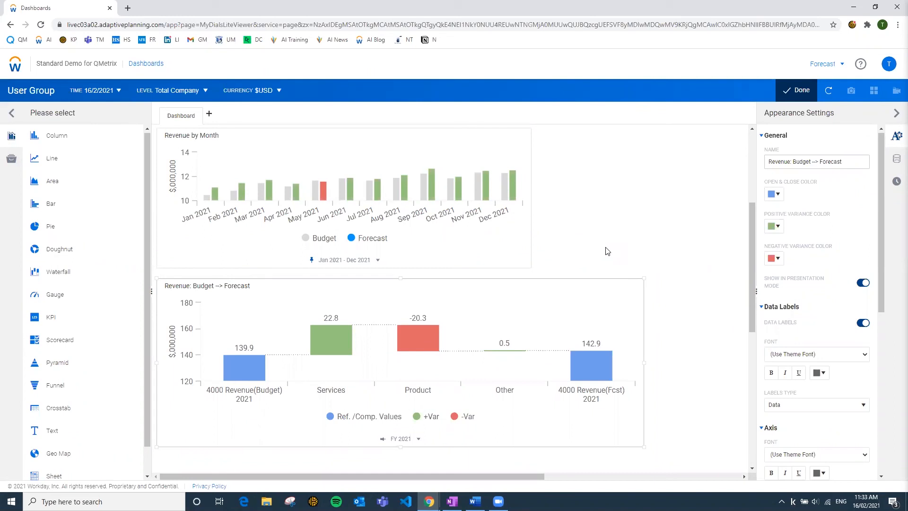
mouse_move(427, 349)
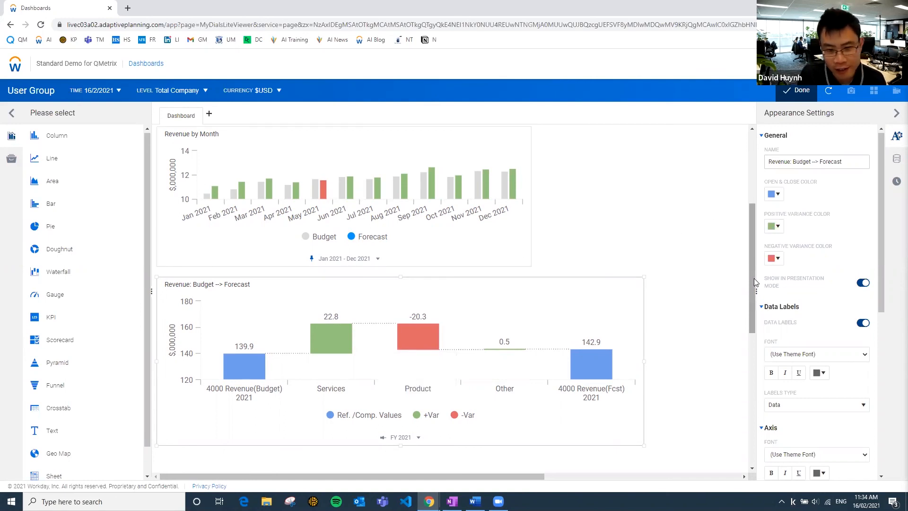
Try hiding the Revenue KPI's micro chart and switch it back on.
scroll(753, 278, "up", 3)
scroll(748, 156, "up", 1)
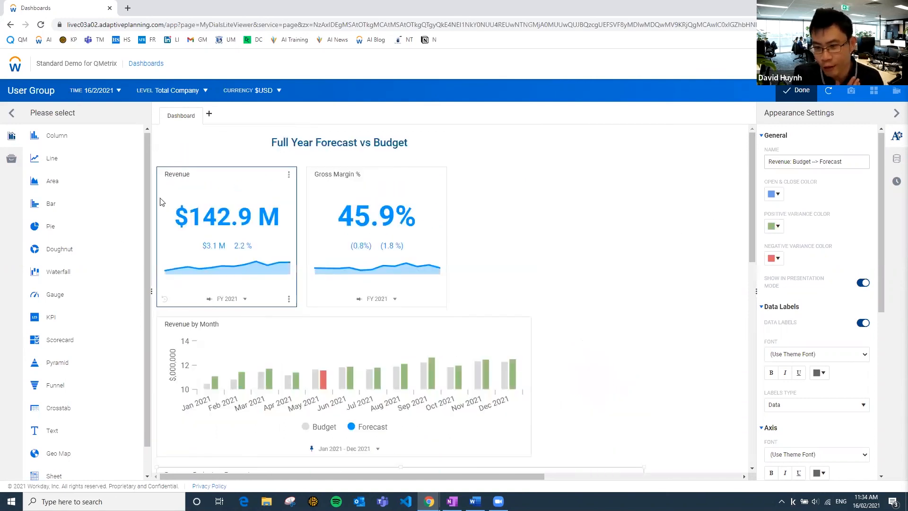
left_click(227, 179)
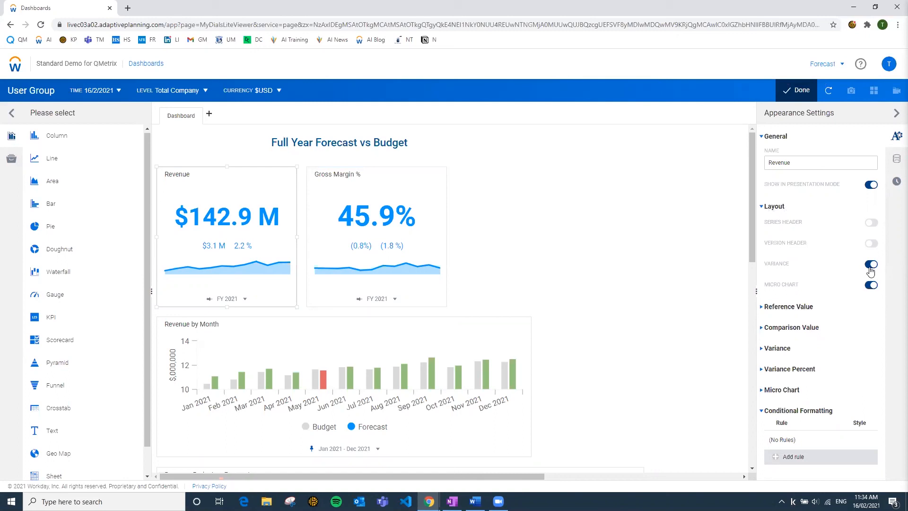
left_click(870, 244)
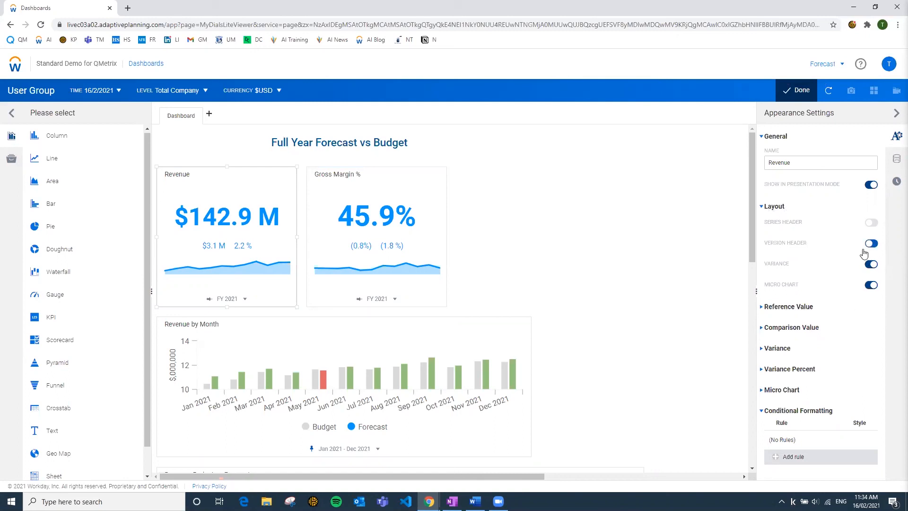
left_click(870, 286)
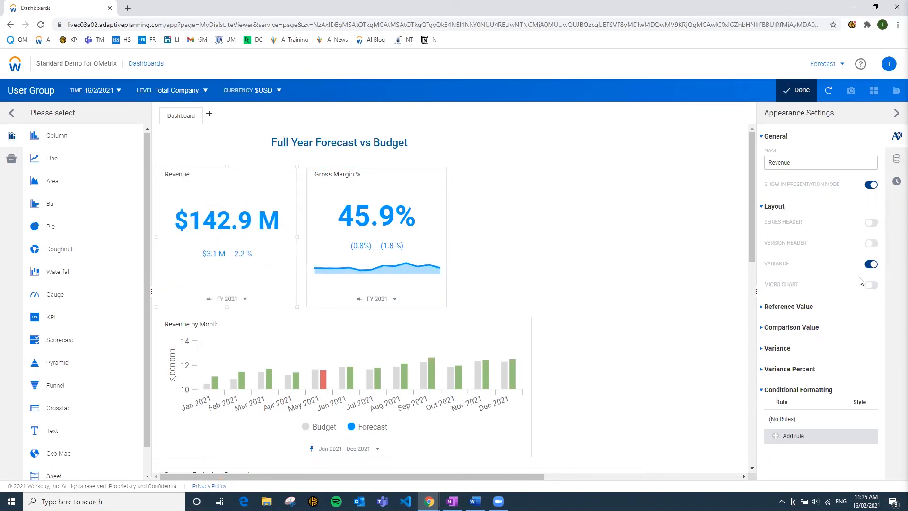
left_click(872, 287)
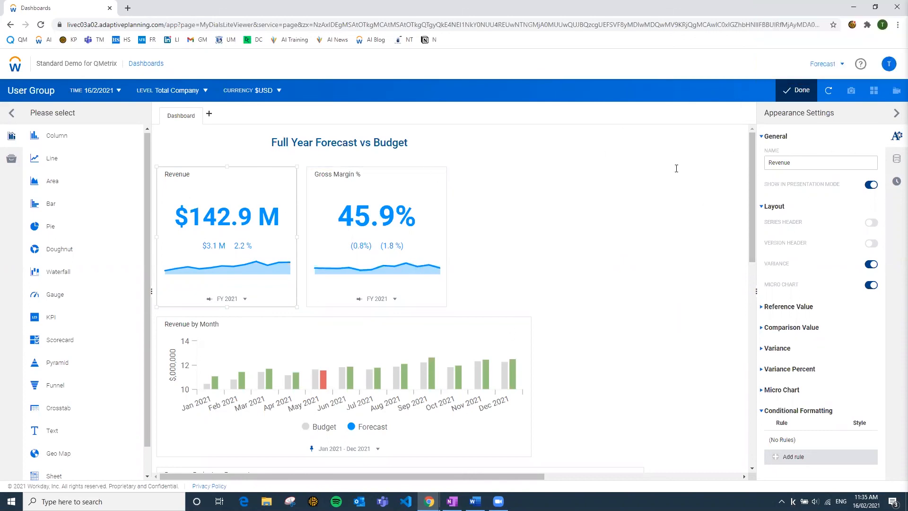
Set the Revenue KPI's relative time period to Backwards 1 year.
left_click(897, 187)
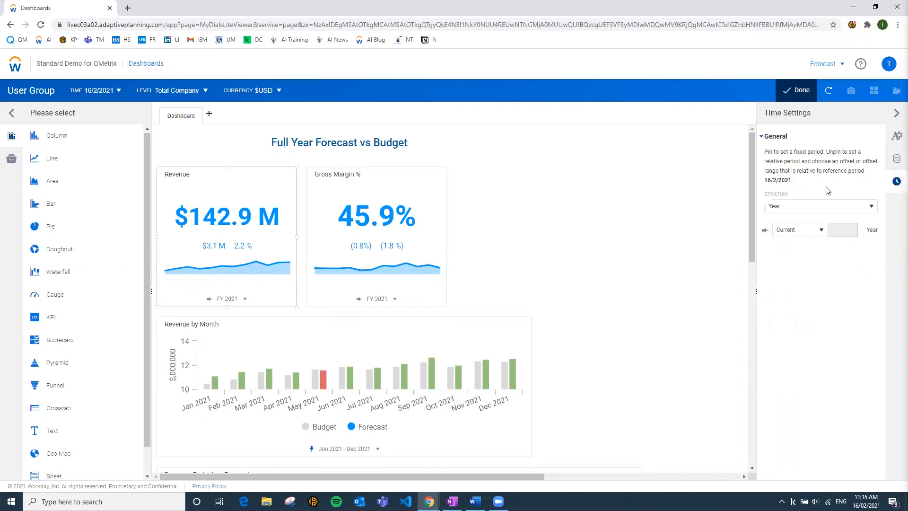
left_click(821, 230)
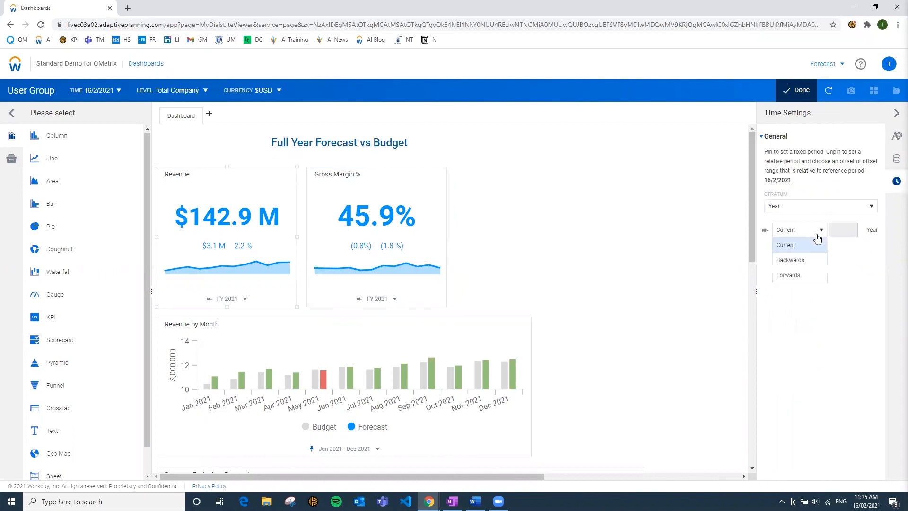
left_click(793, 265)
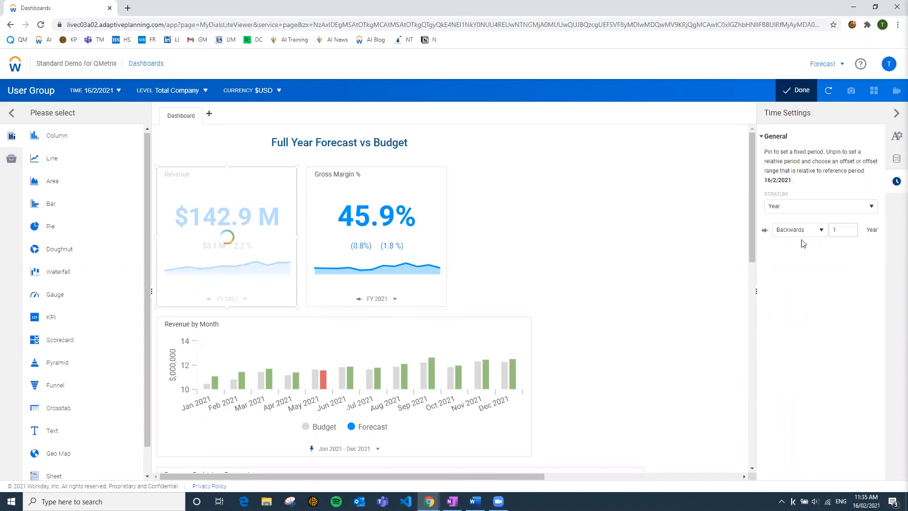
mouse_move(226, 217)
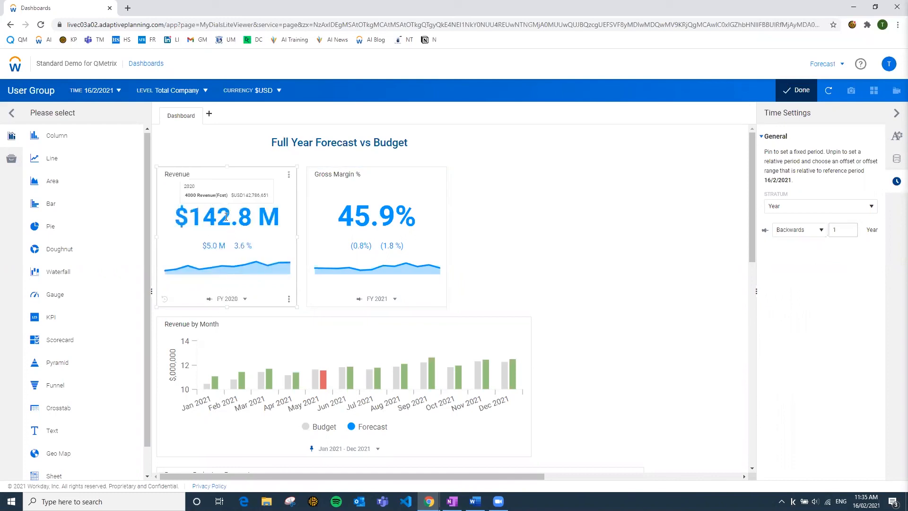
Show the version header on the Revenue KPI and return to its time settings.
left_click(896, 136)
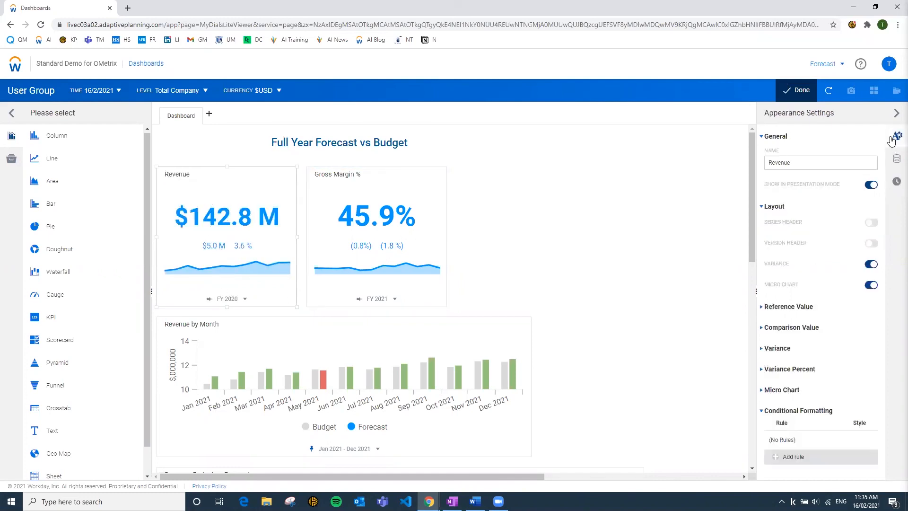
left_click(873, 244)
mouse_move(219, 202)
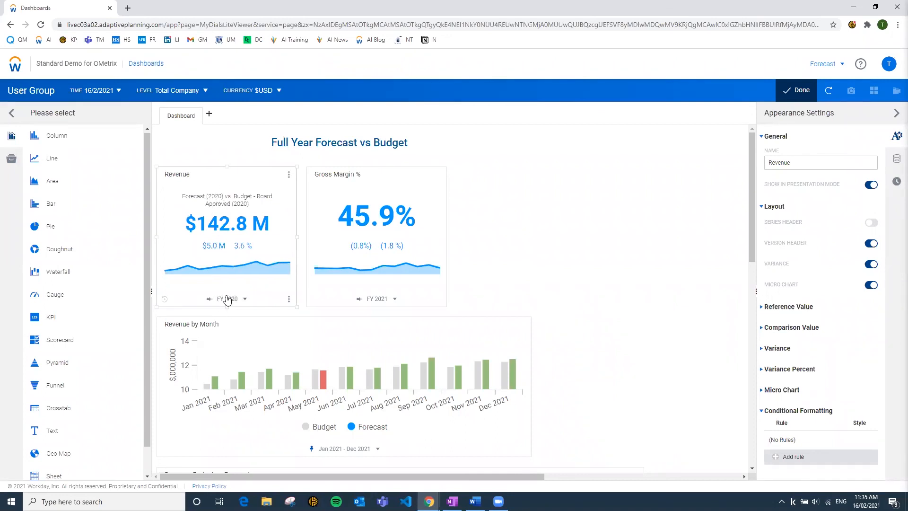
left_click(897, 182)
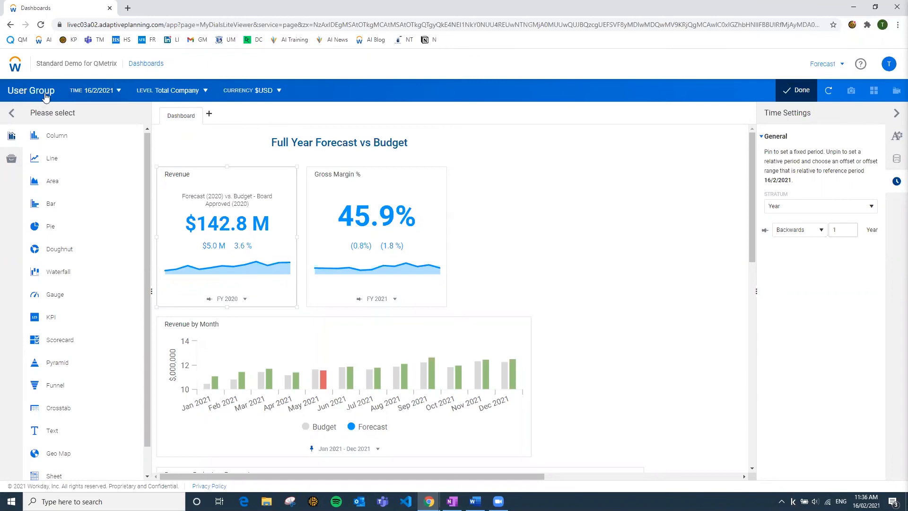
Start adding a context to the User Group dashboard's data settings, bringing up the available context elements.
left_click(29, 95)
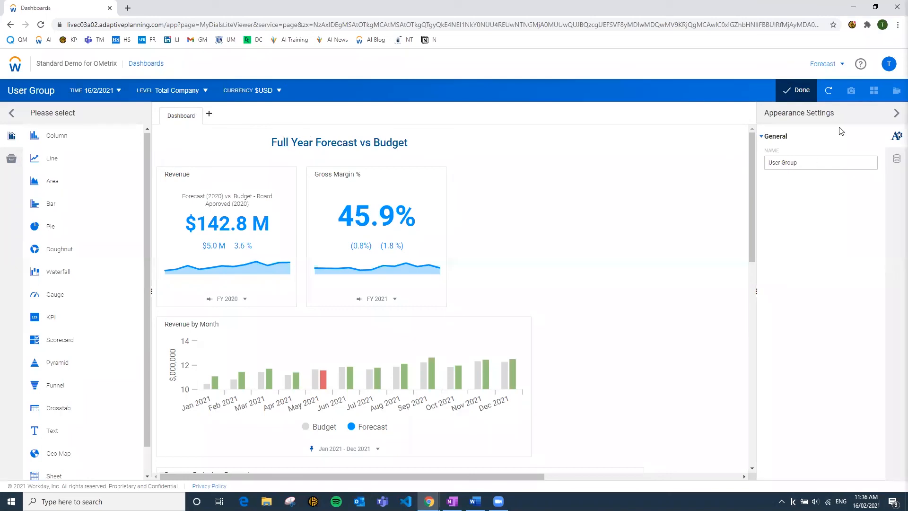
left_click(898, 161)
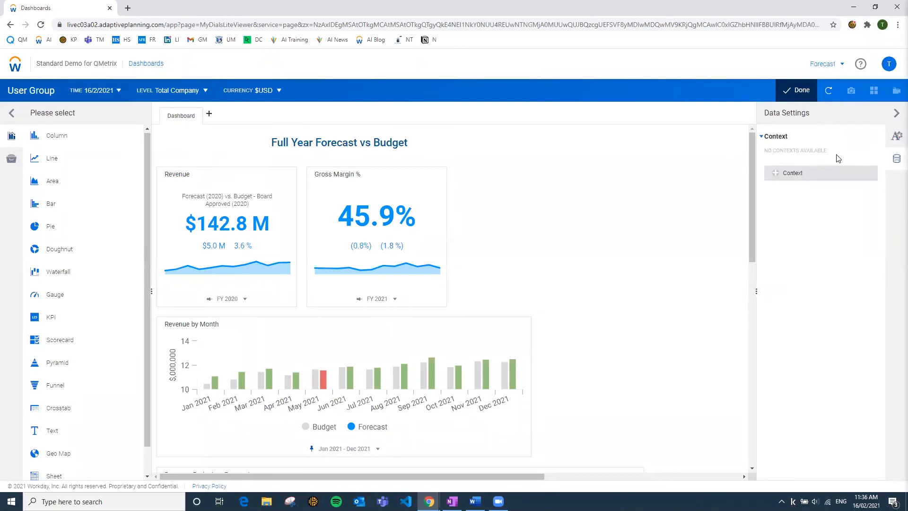
left_click(778, 176)
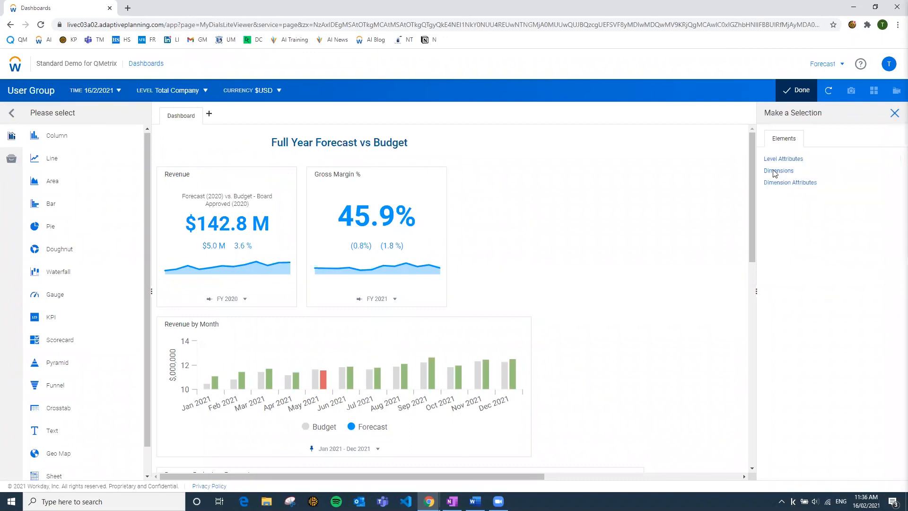